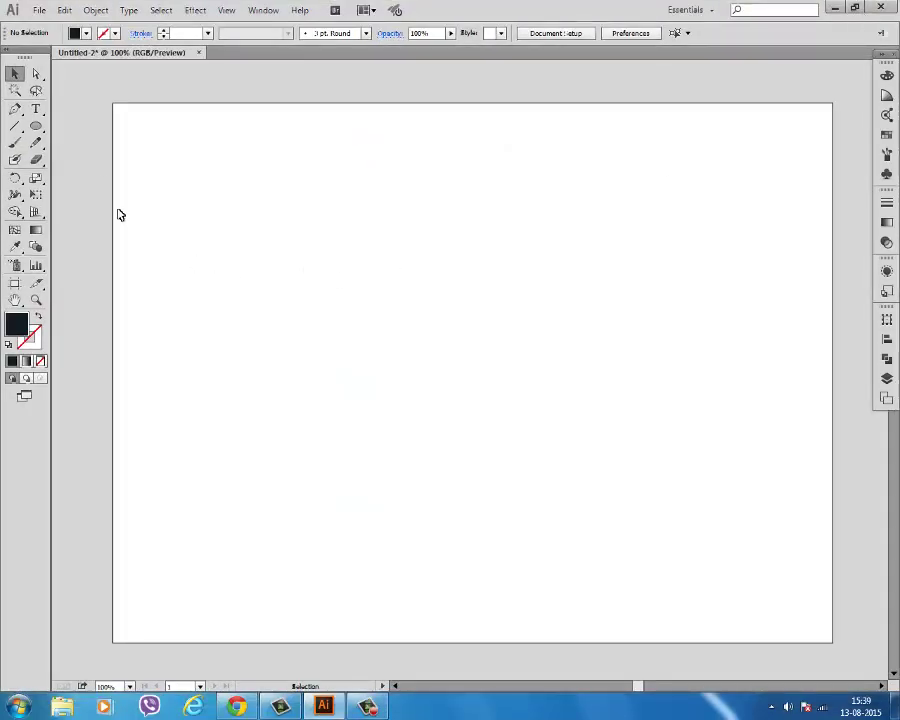
Step: Draw a 130 × 130 px circle with the Ellipse tool
{"action": "left_click", "coordinate": [36, 126]}
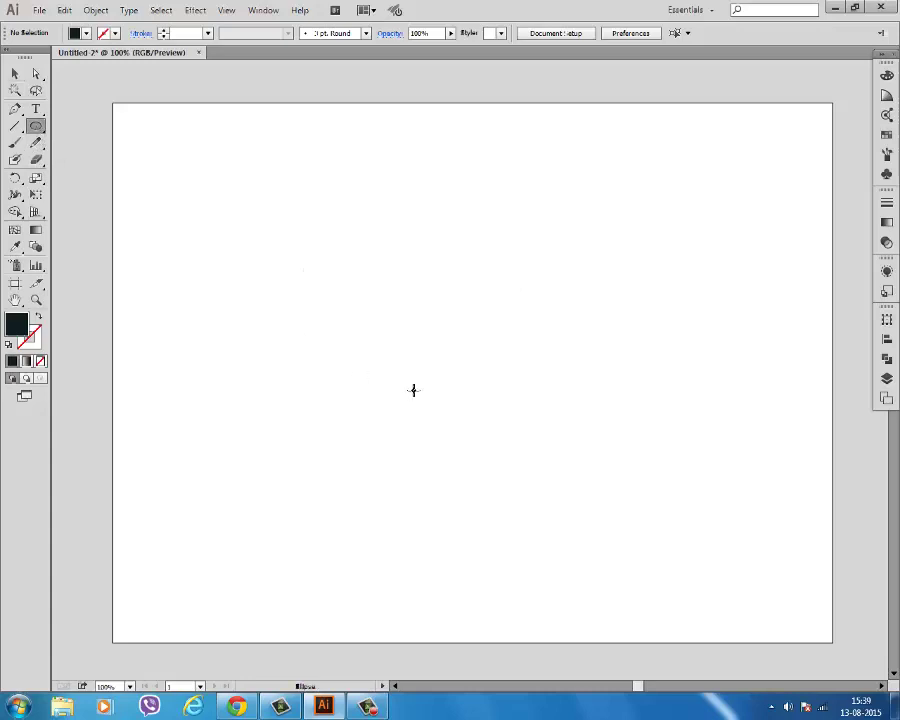
{"action": "left_click", "coordinate": [442, 390]}
{"action": "type", "text": "130"}
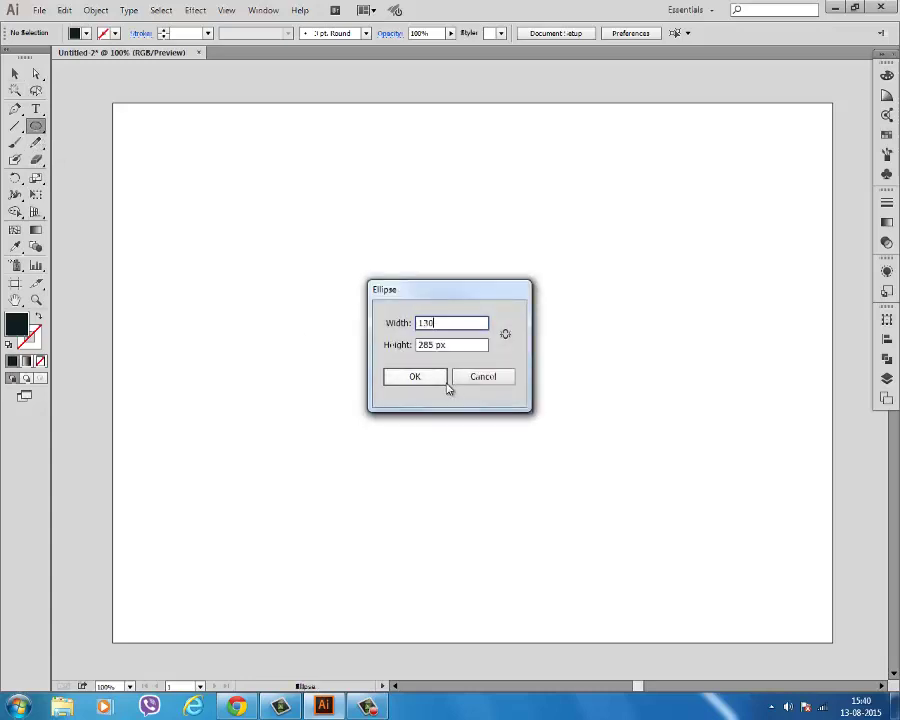
{"action": "key", "text": "Tab"}
{"action": "type", "text": "130"}
{"action": "left_click", "coordinate": [446, 377]}
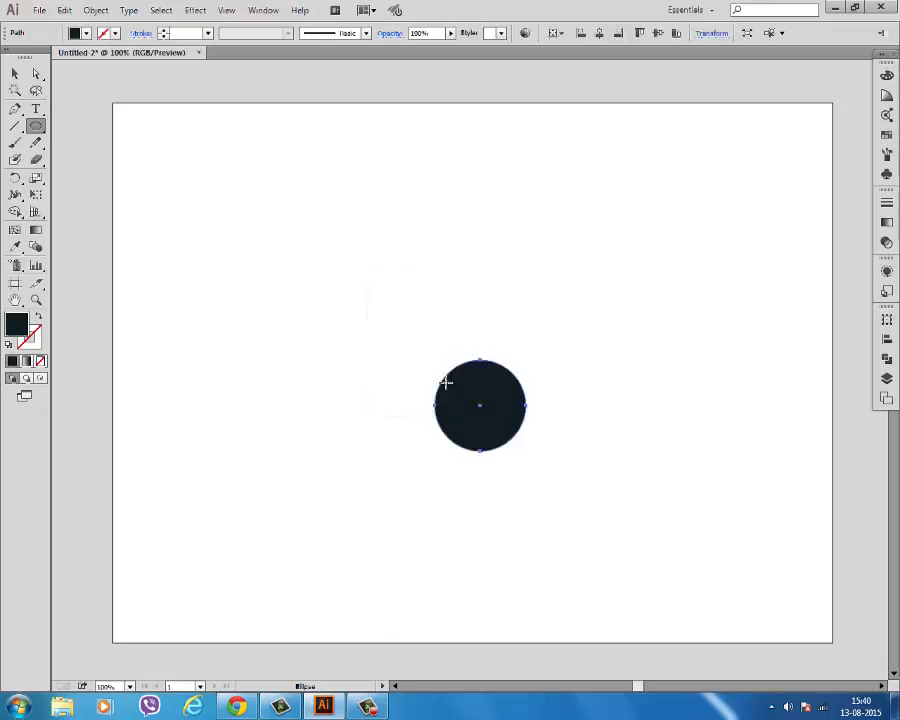
Step: Add a 200 × 200 px circle overlapping the first one
{"action": "left_click", "coordinate": [329, 302]}
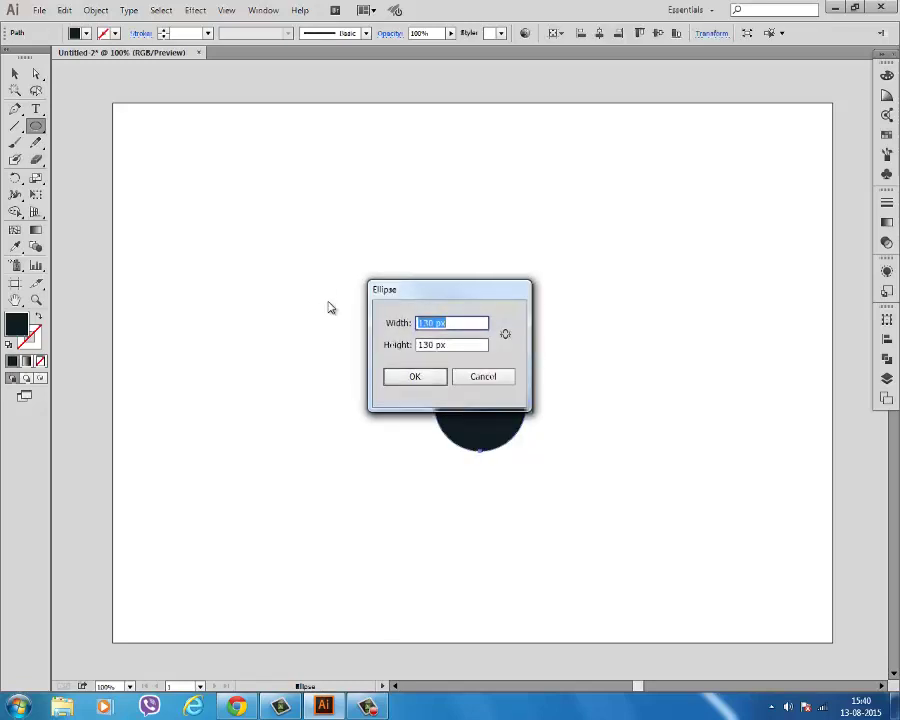
{"action": "type", "text": "0"}
{"action": "key", "text": "Tab"}
{"action": "type", "text": "0"}
{"action": "key", "text": "Return"}
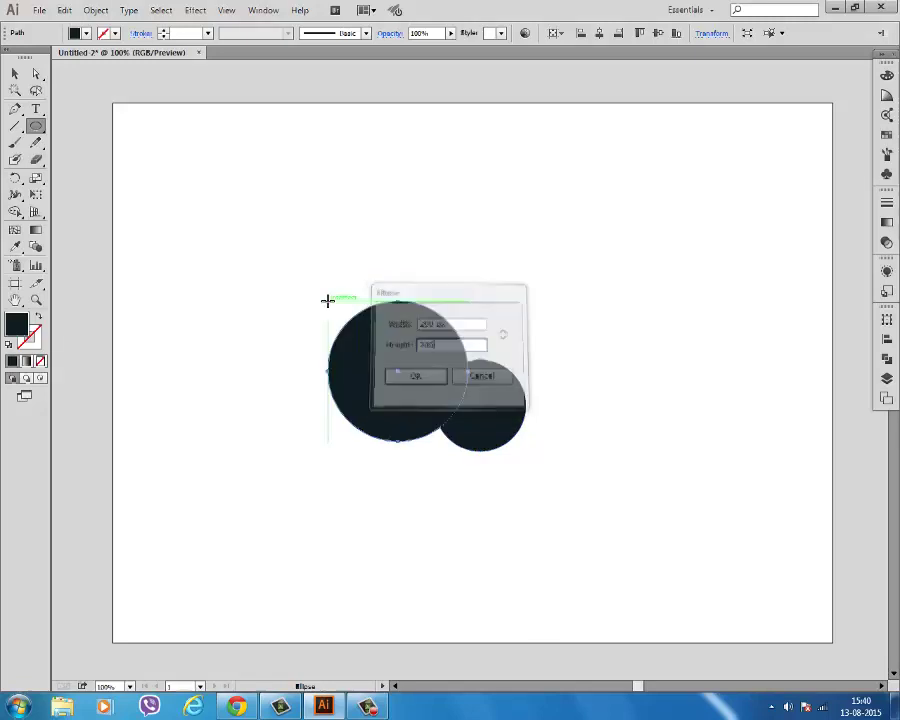
Step: Fill the smaller 130 px circle with grey
{"action": "right_click", "coordinate": [327, 299]}
{"action": "left_click", "coordinate": [18, 75]}
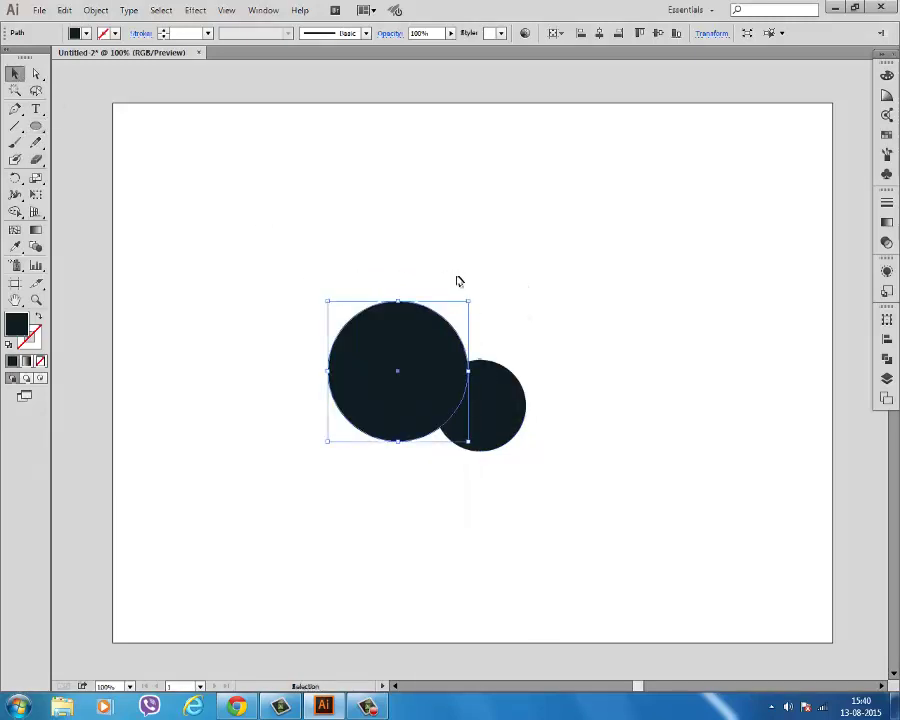
{"action": "left_click", "coordinate": [482, 382]}
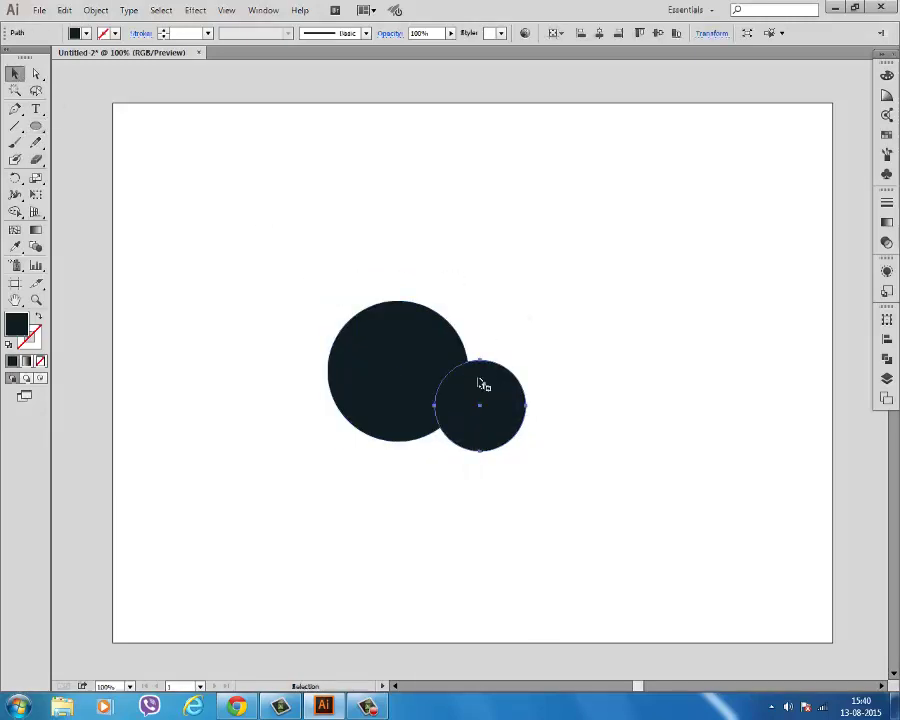
{"action": "left_click", "coordinate": [86, 33]}
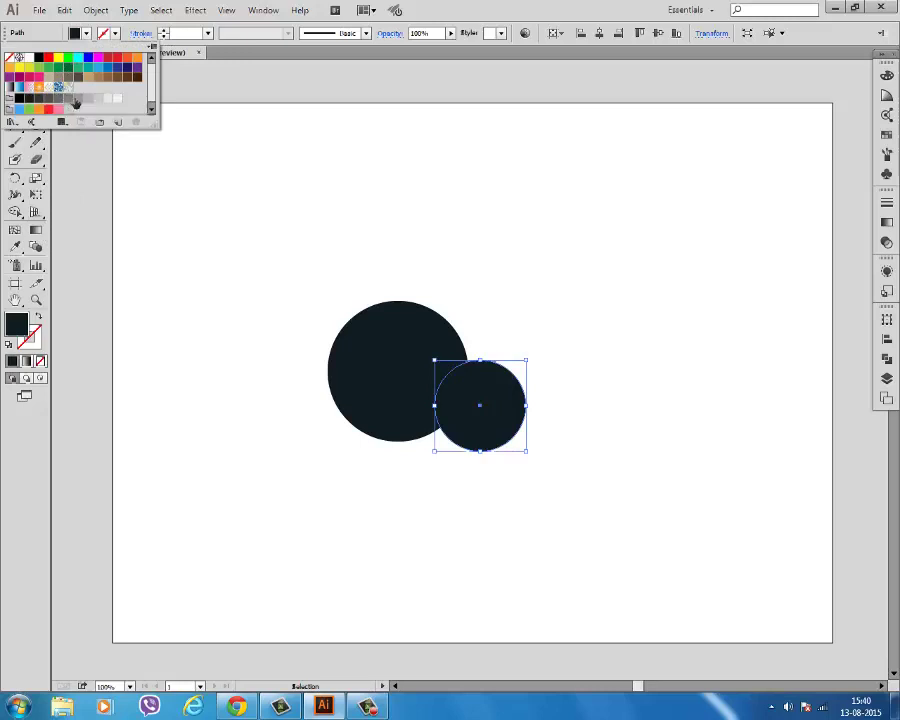
{"action": "left_click", "coordinate": [73, 101]}
{"action": "left_click", "coordinate": [363, 212]}
{"action": "left_click", "coordinate": [489, 381]}
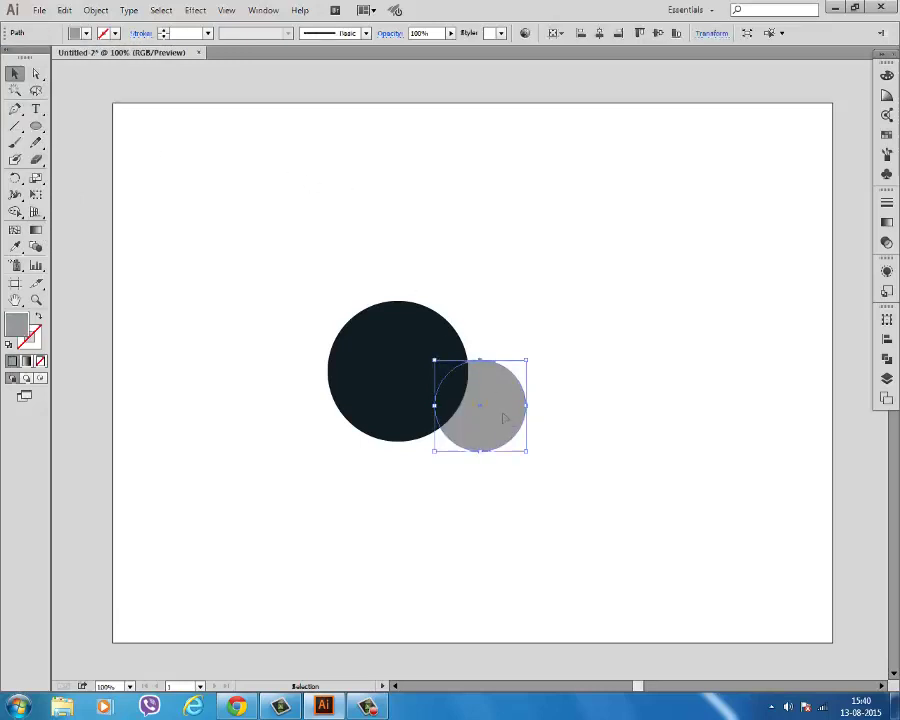
Step: Bring the grey circle to the front and centre both circles horizontally and vertically
{"action": "key", "text": "ctrl+x"}
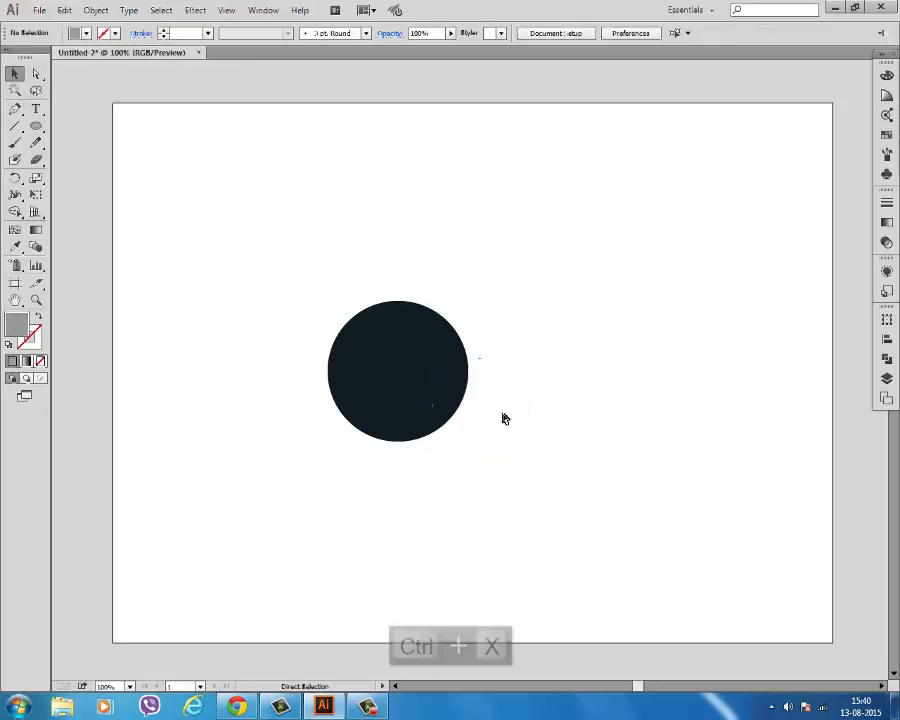
{"action": "key", "text": "ctrl+f"}
{"action": "left_click_drag", "start_coordinate": [438, 254], "coordinate": [504, 464]}
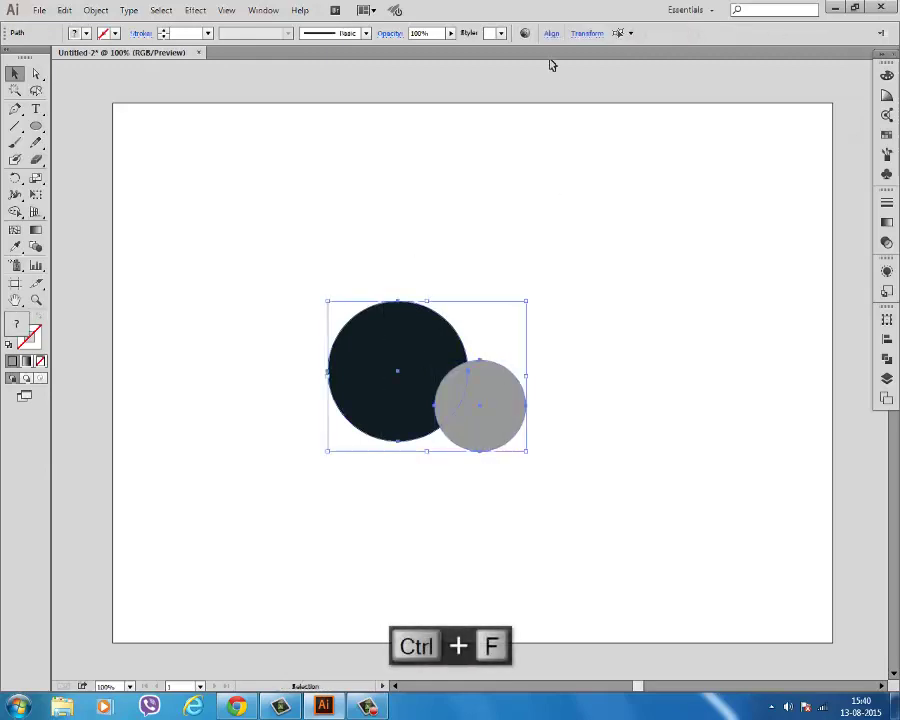
{"action": "left_click", "coordinate": [551, 33]}
{"action": "left_click", "coordinate": [436, 72]}
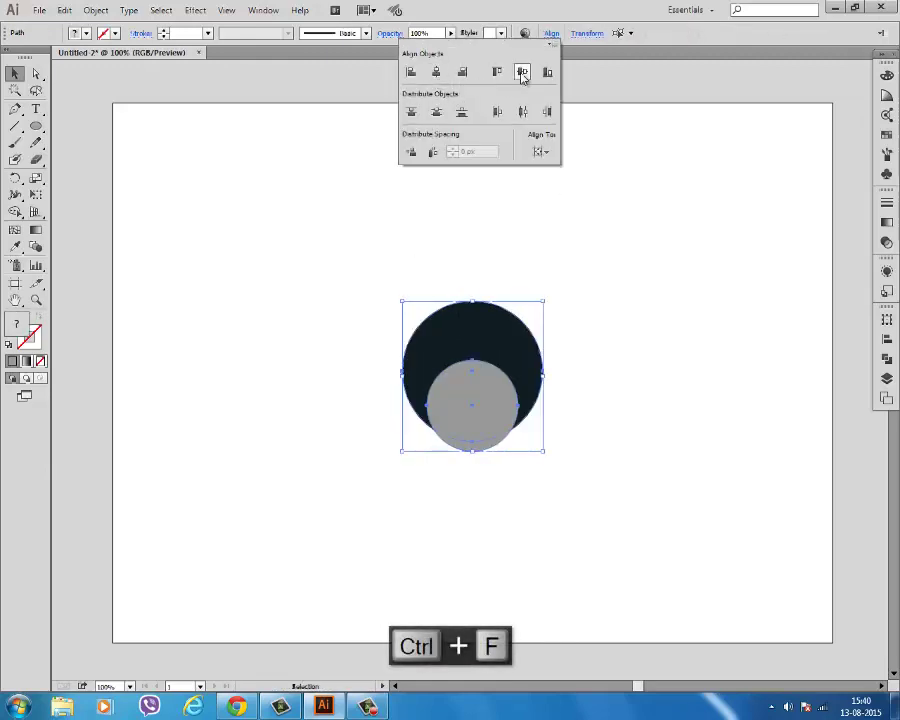
{"action": "left_click", "coordinate": [522, 72]}
{"action": "left_click", "coordinate": [470, 254]}
Step: Subtract the grey circle from the black one with Pathfinder Minus Front
{"action": "left_click_drag", "start_coordinate": [444, 312], "coordinate": [500, 347]}
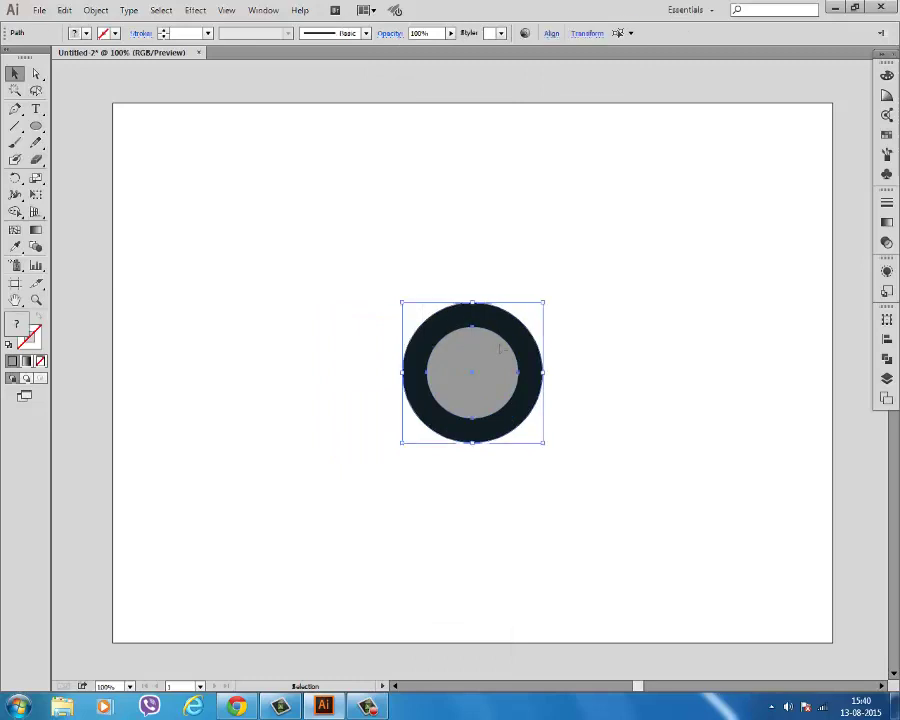
{"action": "left_click", "coordinate": [886, 358]}
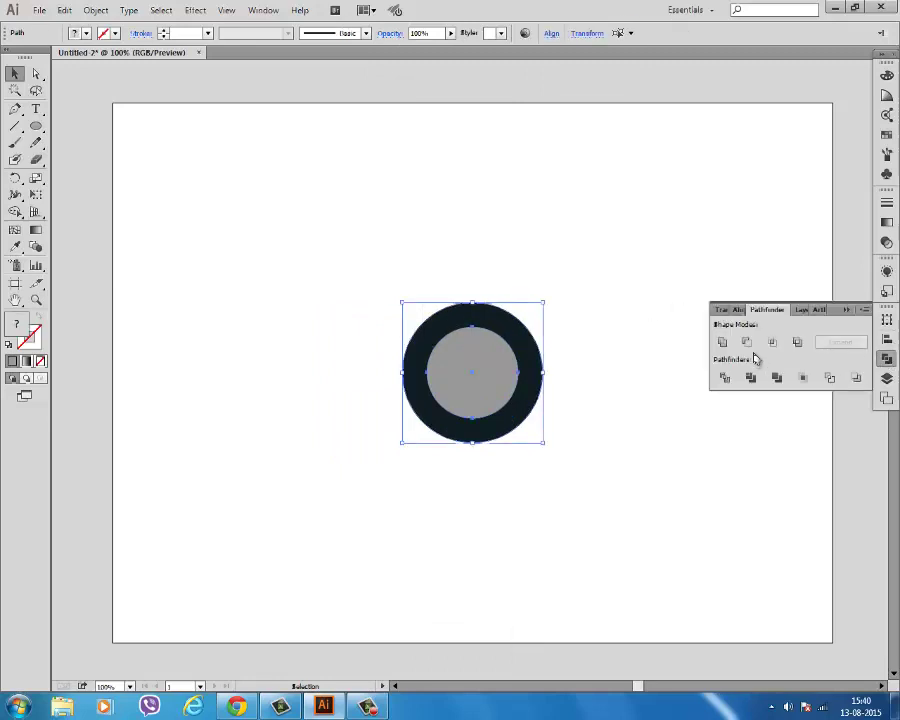
{"action": "left_click", "coordinate": [748, 342]}
{"action": "left_click", "coordinate": [616, 294]}
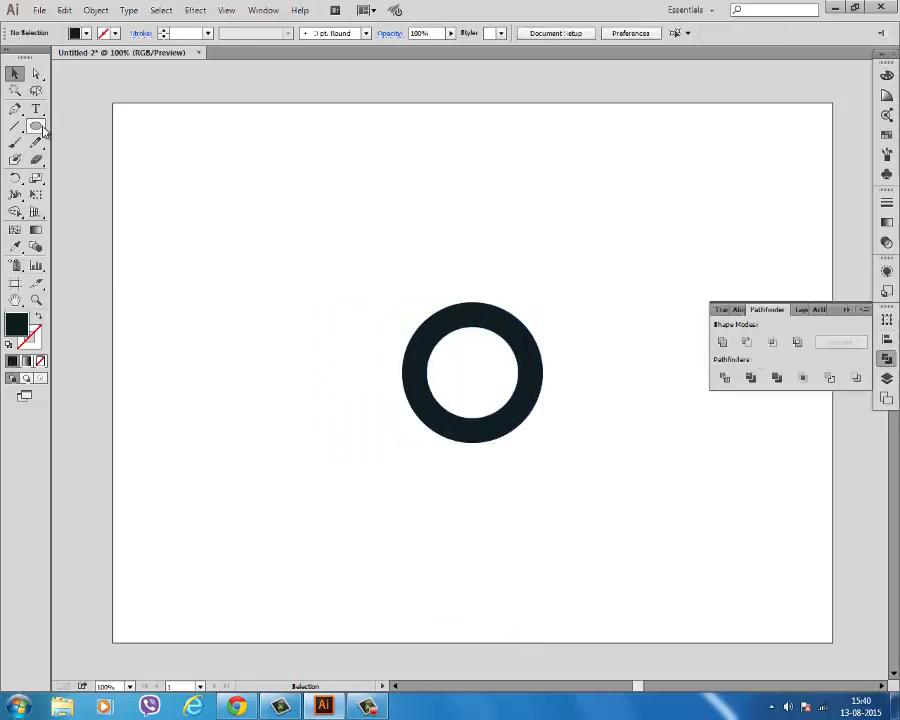
Step: Draw a three-point star triangle above the ring with the Star tool
{"action": "left_click_drag", "start_coordinate": [40, 128], "coordinate": [93, 200]}
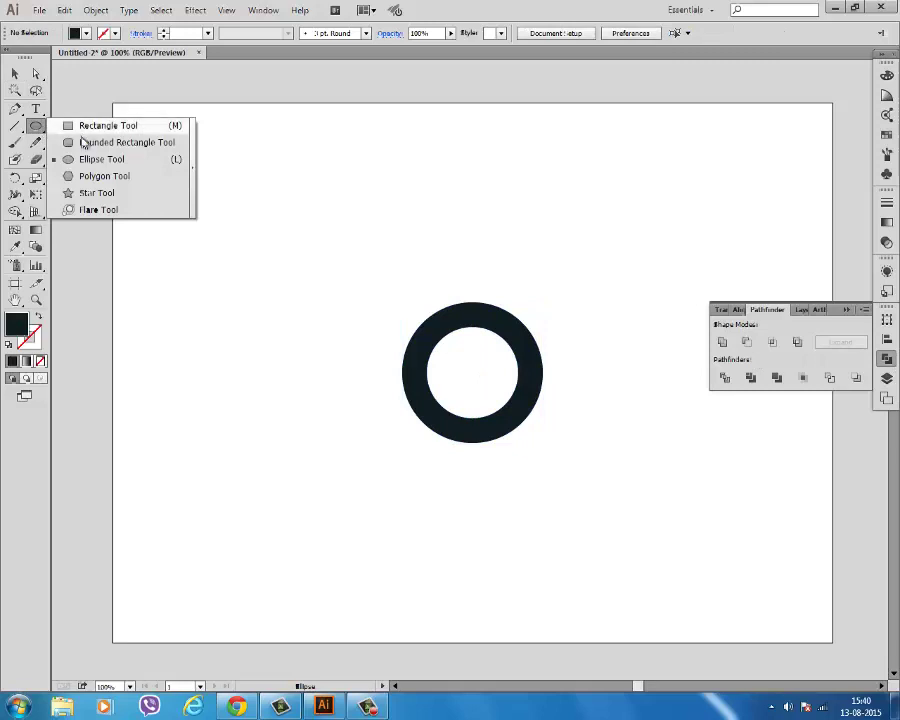
{"action": "left_click", "coordinate": [93, 200]}
{"action": "left_click_drag", "start_coordinate": [303, 181], "coordinate": [352, 211]}
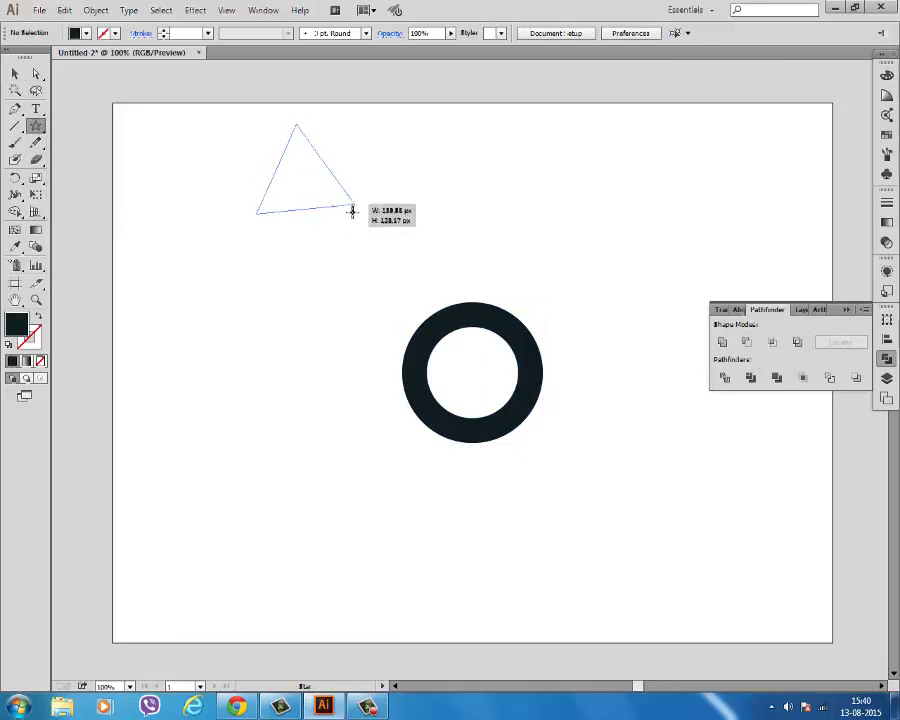
{"action": "key", "text": "Up"}
{"action": "key", "text": "Up"}
{"action": "key", "text": "Up"}
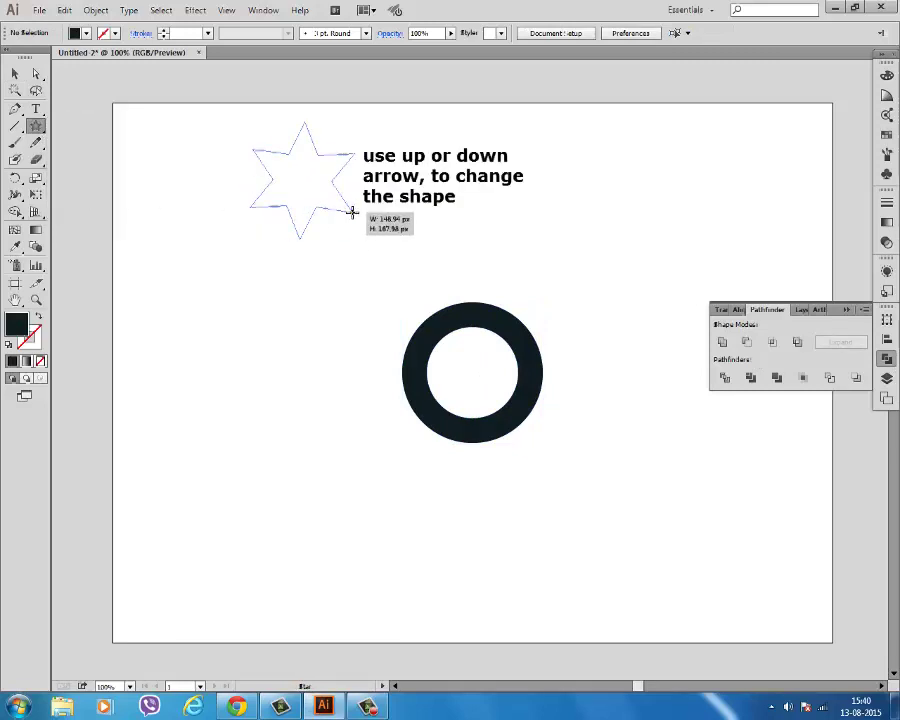
{"action": "key", "text": "Down"}
{"action": "key", "text": "Down"}
{"action": "key", "text": "Down"}
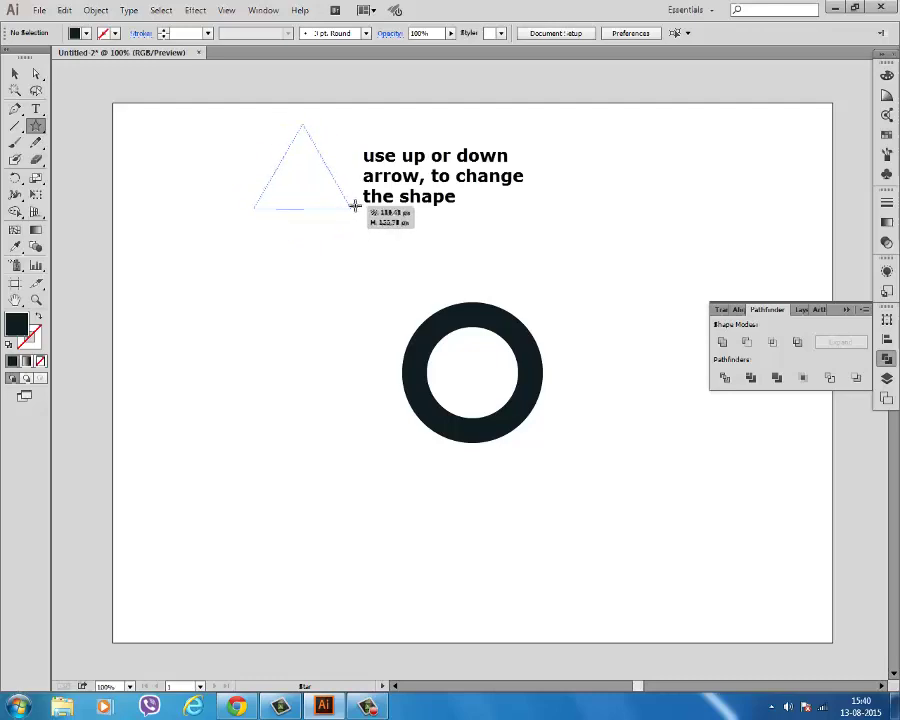
{"action": "left_click_drag", "start_coordinate": [352, 211], "coordinate": [364, 222]}
{"action": "left_click", "coordinate": [15, 73]}
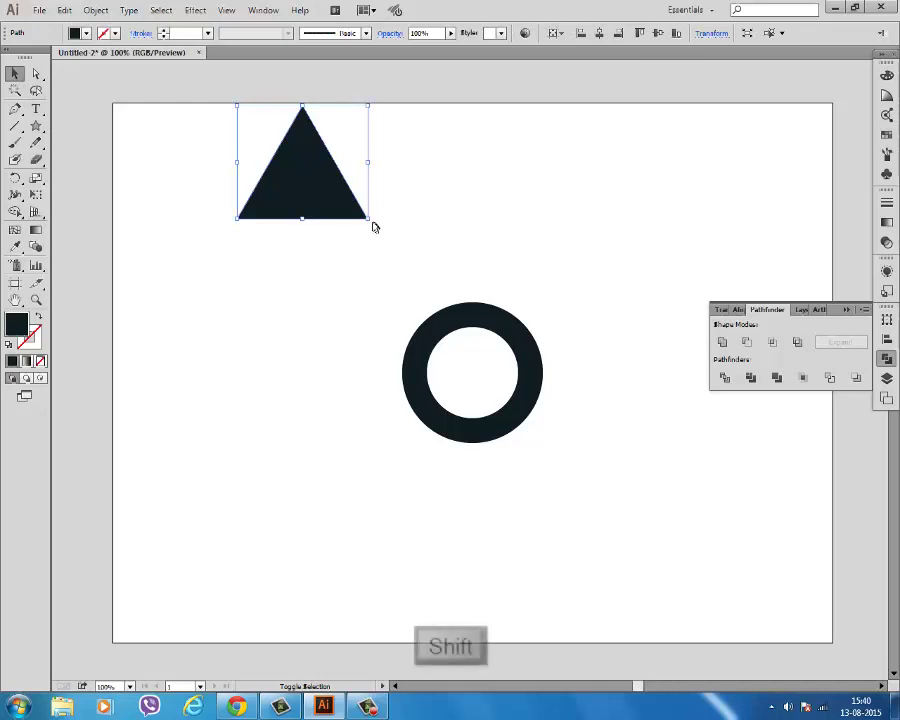
Step: Rotate the triangle 180° over the ring's top and subtract it to cut a notch
{"action": "mouse_move", "coordinate": [376, 218]}
{"action": "left_mouse_down"}
{"action": "mouse_move", "coordinate": [283, 252]}
{"action": "mouse_move", "coordinate": [178, 175]}
{"action": "left_mouse_up"}
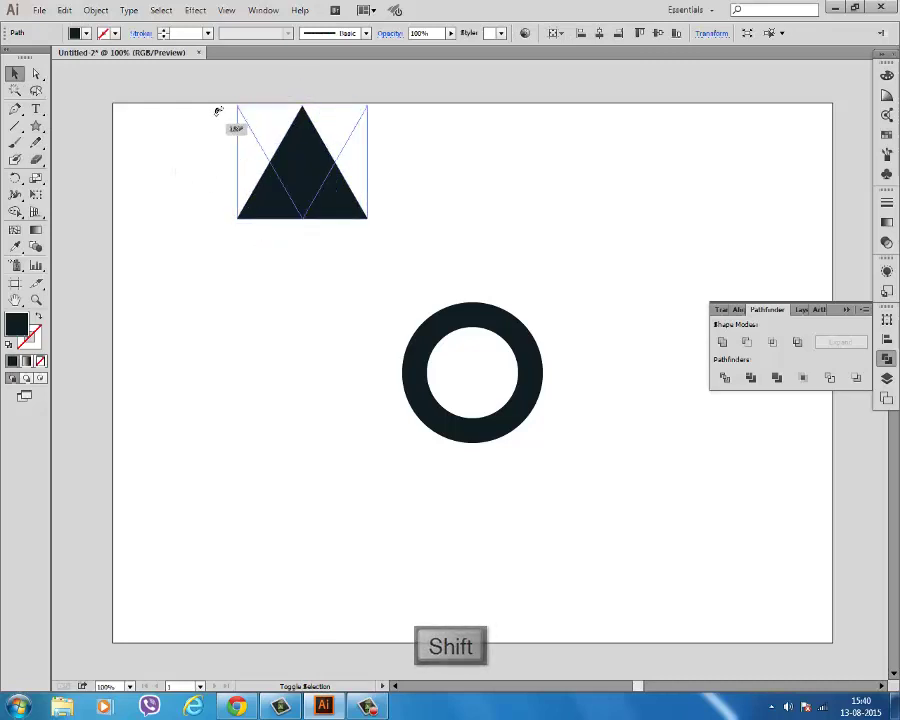
{"action": "left_click_drag", "start_coordinate": [178, 175], "coordinate": [220, 114]}
{"action": "mouse_move", "coordinate": [290, 134]}
{"action": "left_mouse_down"}
{"action": "mouse_move", "coordinate": [476, 343]}
{"action": "mouse_move", "coordinate": [460, 311]}
{"action": "left_mouse_up"}
{"action": "left_click", "coordinate": [397, 245]}
{"action": "key", "text": "ctrl+a"}
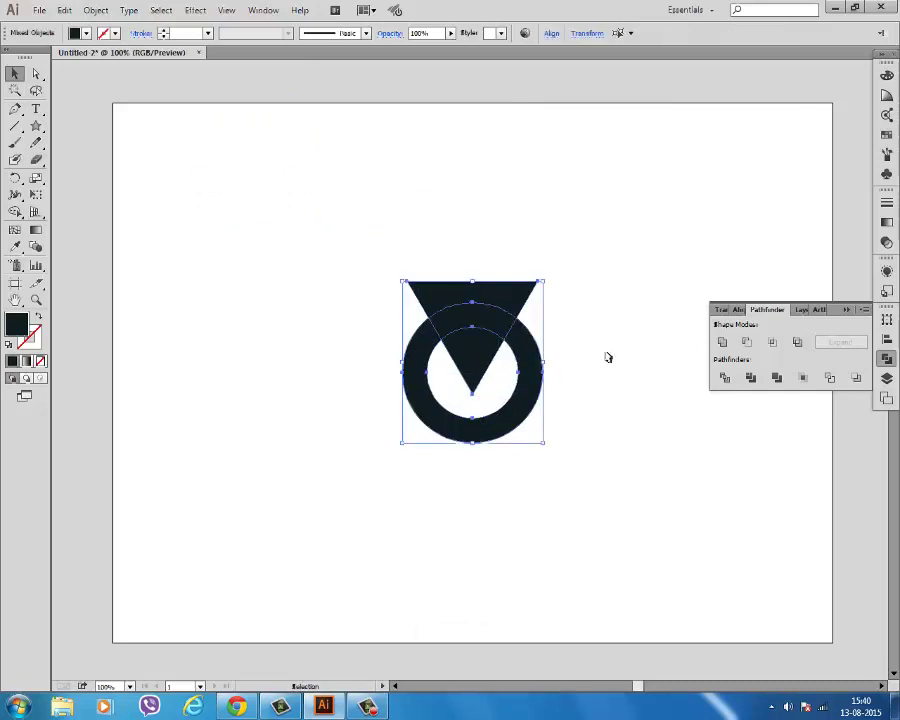
{"action": "left_click", "coordinate": [750, 345]}
{"action": "left_click", "coordinate": [631, 298]}
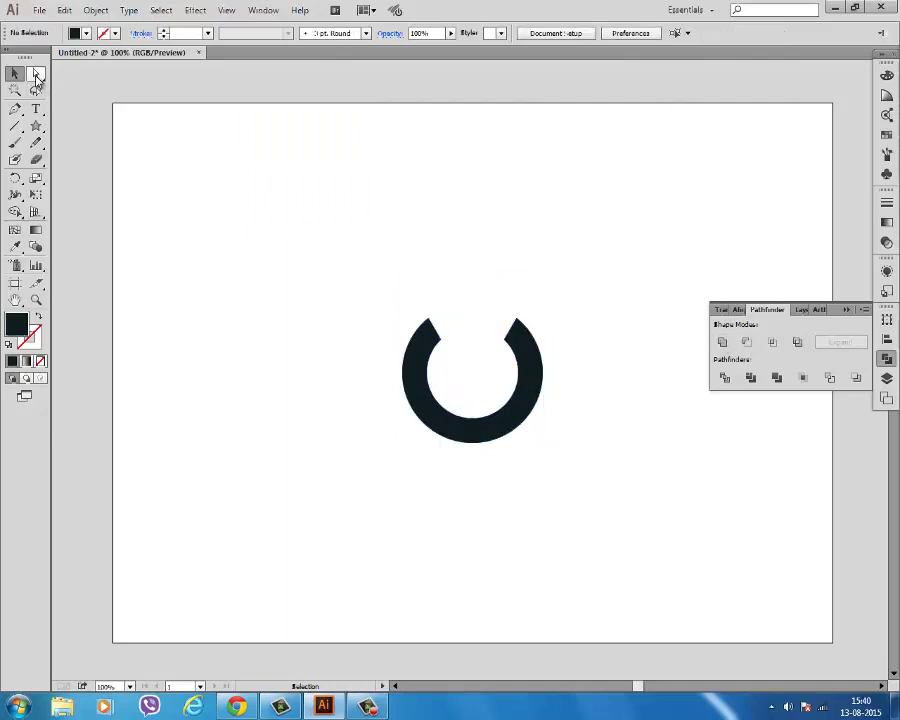
{"action": "left_click", "coordinate": [35, 74]}
Step: Select the notch corner anchors and round off the ring's two pointed ends
{"action": "left_click_drag", "start_coordinate": [402, 298], "coordinate": [540, 378]}
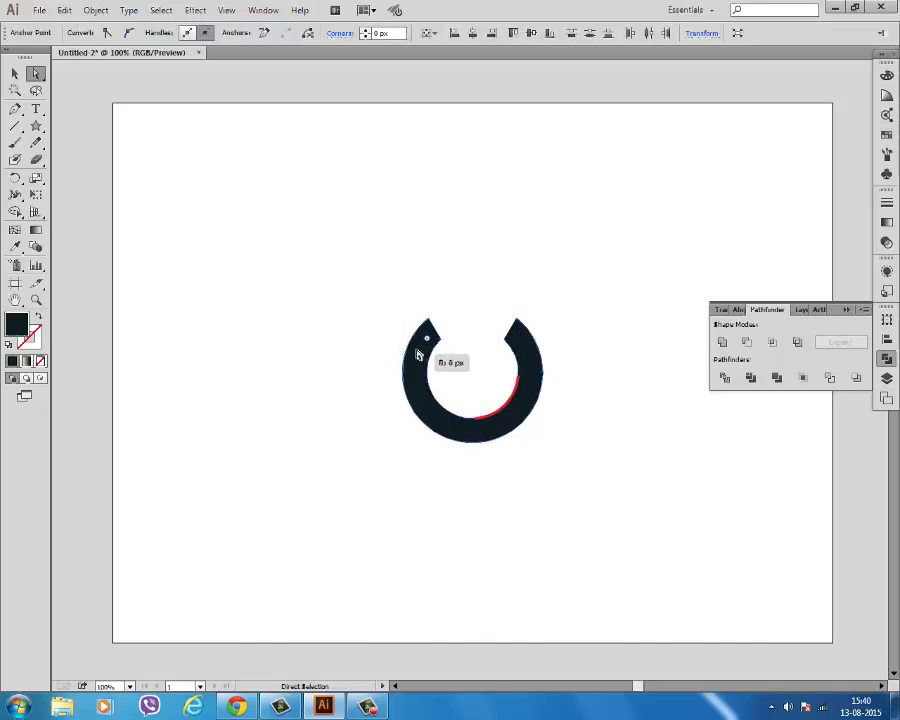
{"action": "scroll", "coordinate": [488, 356], "scroll_direction": "up", "scroll_amount": 2}
{"action": "scroll", "coordinate": [490, 353], "scroll_direction": "up", "scroll_amount": 2}
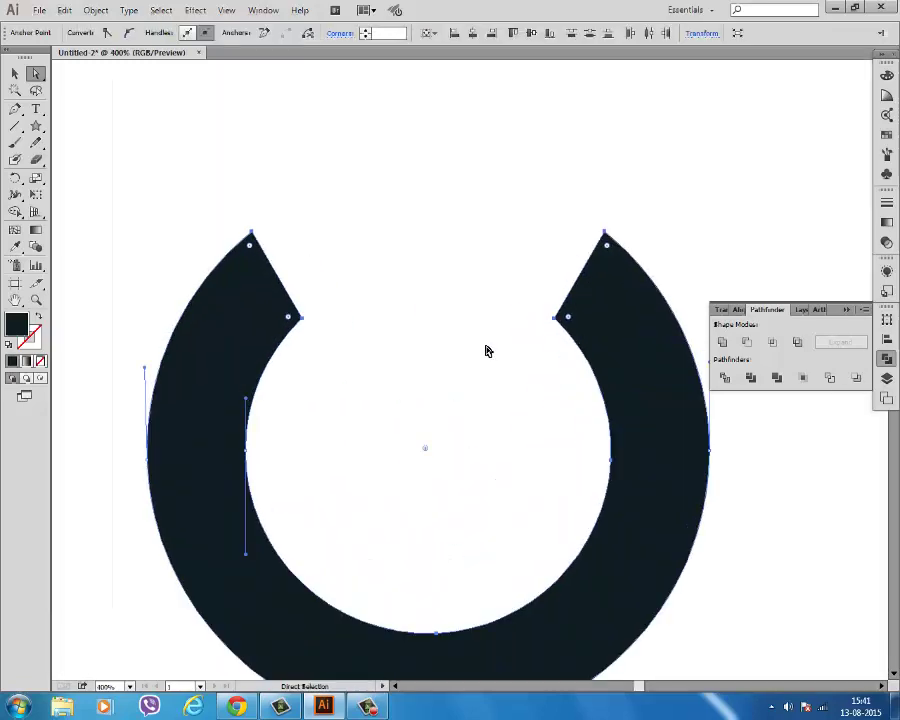
{"action": "left_click_drag", "start_coordinate": [227, 169], "coordinate": [632, 378]}
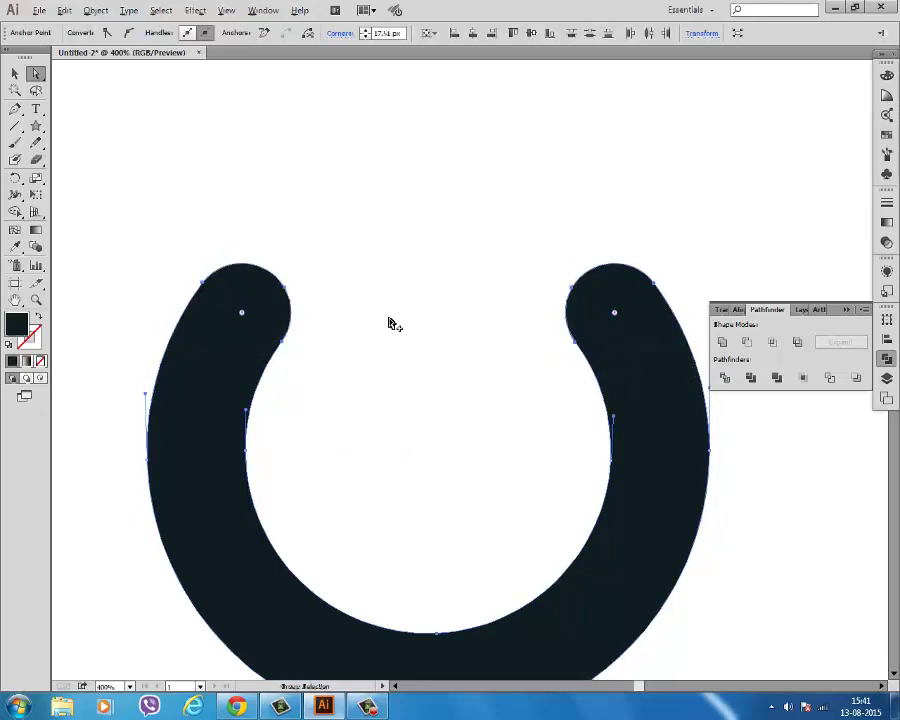
{"action": "scroll", "coordinate": [394, 325], "scroll_direction": "down", "scroll_amount": 2}
Step: Draw a tall rectangle in the ring's gap and round its corners into a pill
{"action": "left_click", "coordinate": [15, 74]}
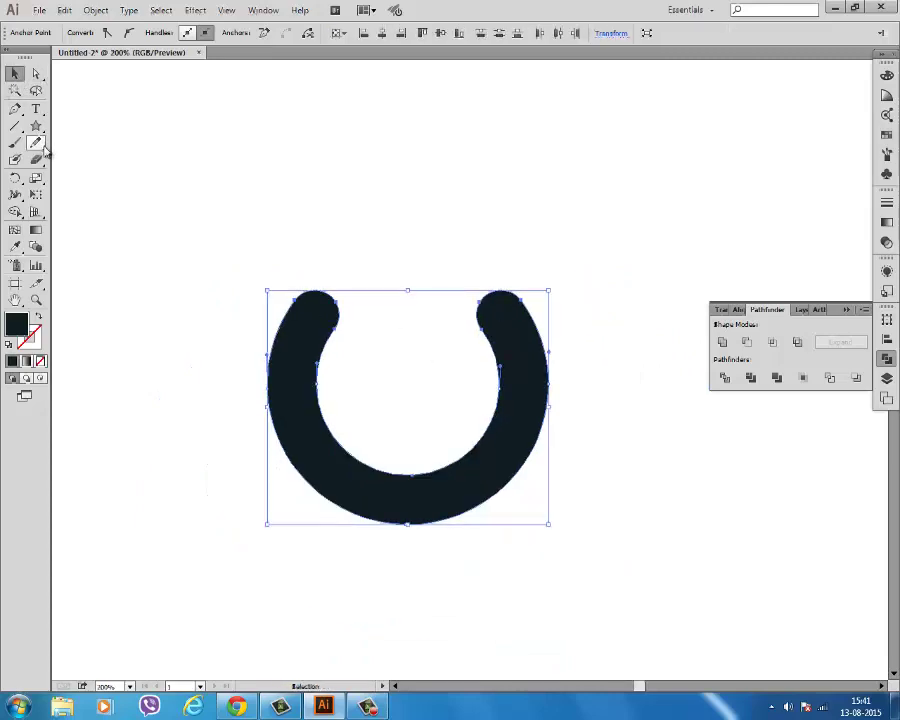
{"action": "left_click_drag", "start_coordinate": [35, 125], "coordinate": [67, 127]}
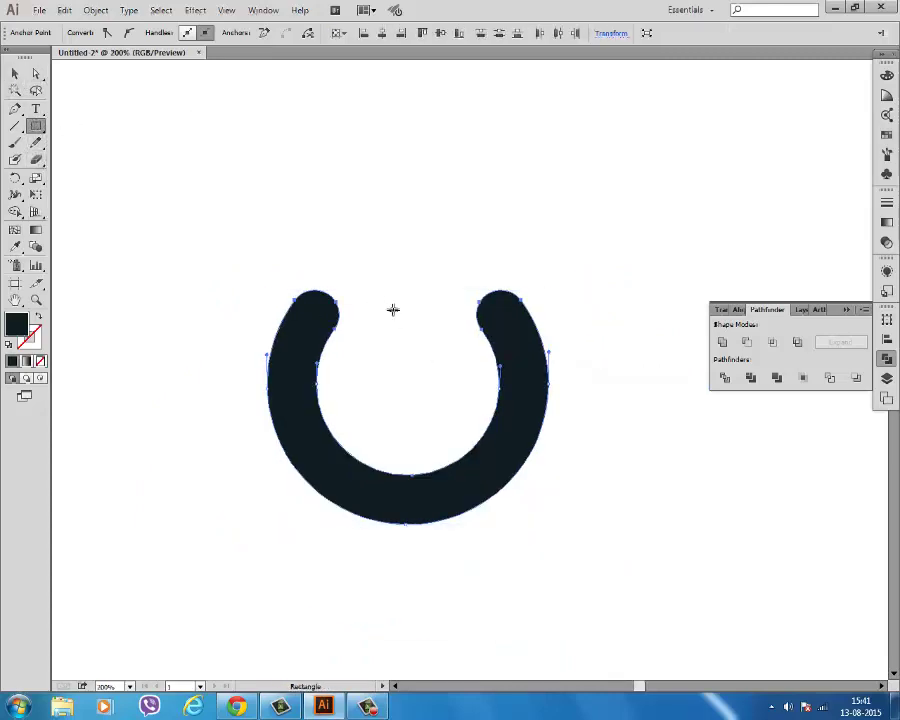
{"action": "left_click_drag", "start_coordinate": [382, 290], "coordinate": [430, 397]}
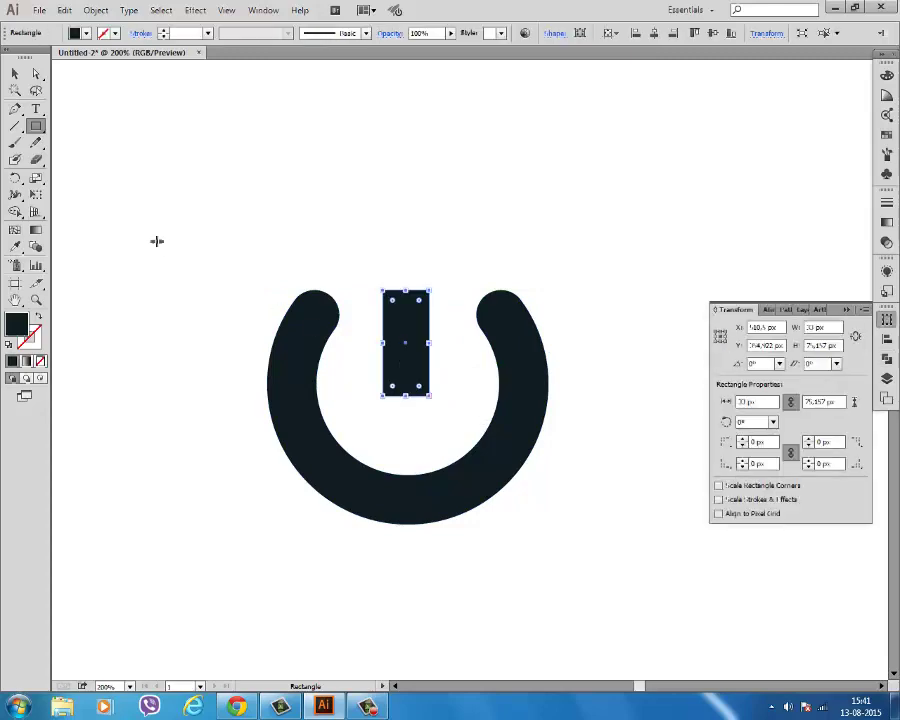
{"action": "left_click", "coordinate": [35, 74]}
{"action": "left_click", "coordinate": [395, 364]}
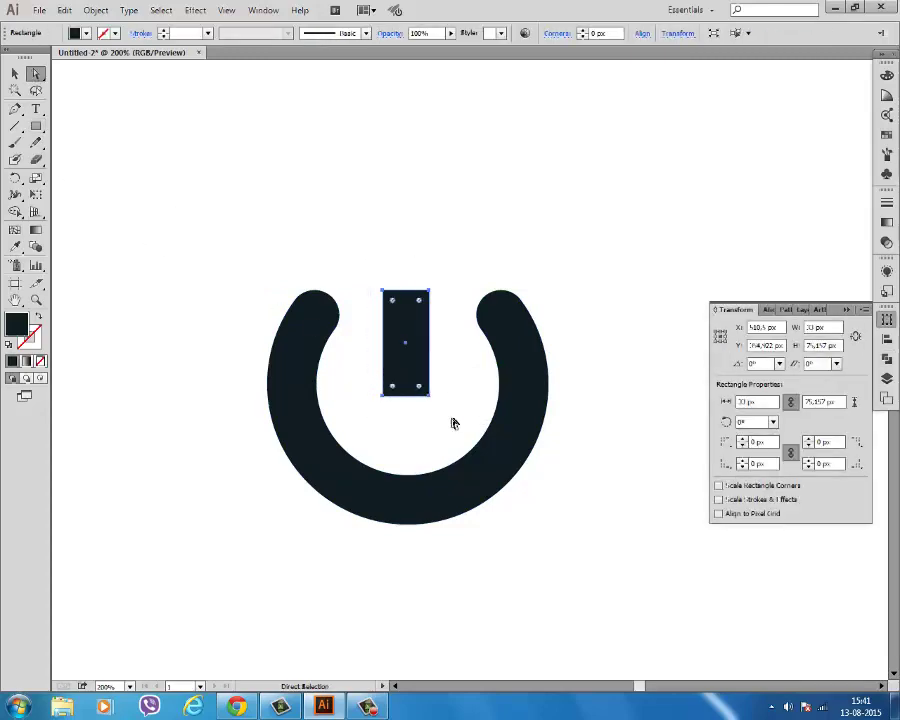
{"action": "left_click_drag", "start_coordinate": [421, 313], "coordinate": [408, 338]}
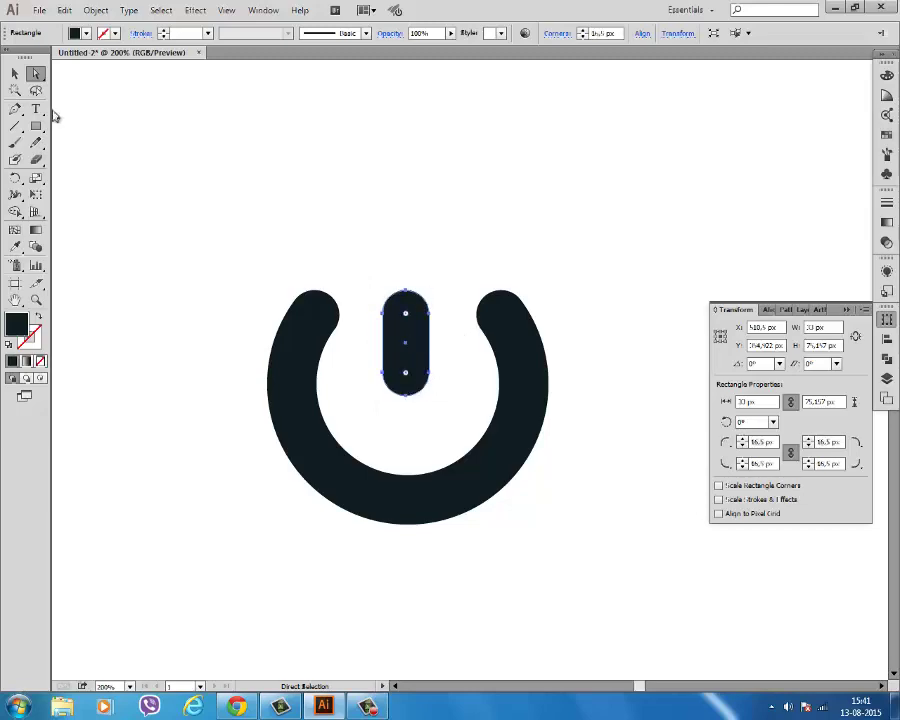
Step: Move the pill up into the gap and lengthen it to about 89 px
{"action": "left_click", "coordinate": [15, 74]}
{"action": "left_click_drag", "start_coordinate": [415, 321], "coordinate": [416, 302]}
{"action": "left_click", "coordinate": [484, 242]}
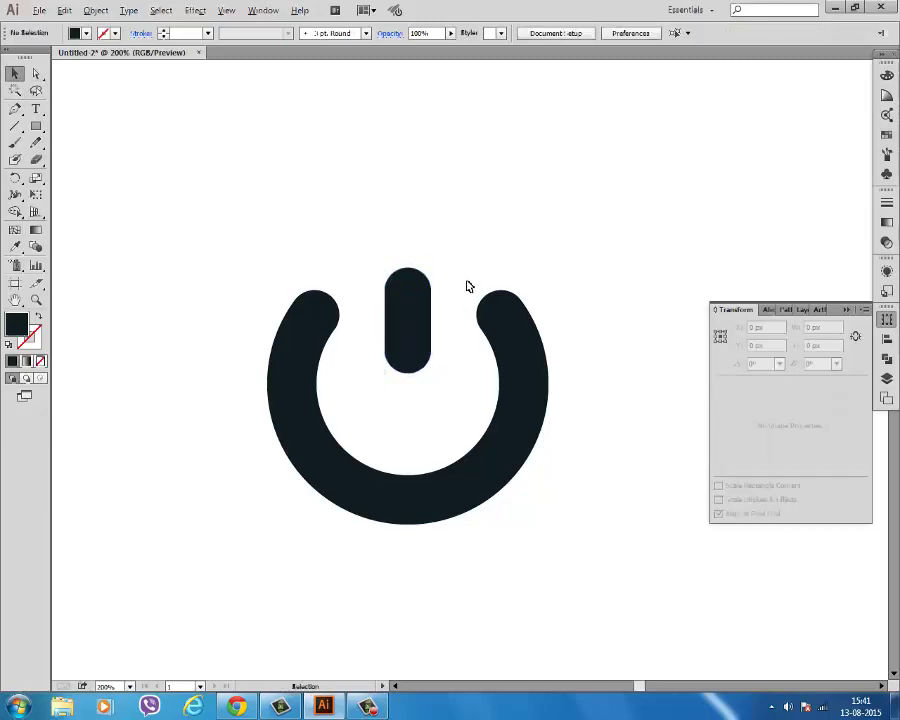
{"action": "scroll", "coordinate": [466, 284], "scroll_direction": "down", "scroll_amount": 1}
{"action": "left_click", "coordinate": [425, 345]}
{"action": "left_click_drag", "start_coordinate": [421, 350], "coordinate": [422, 372]}
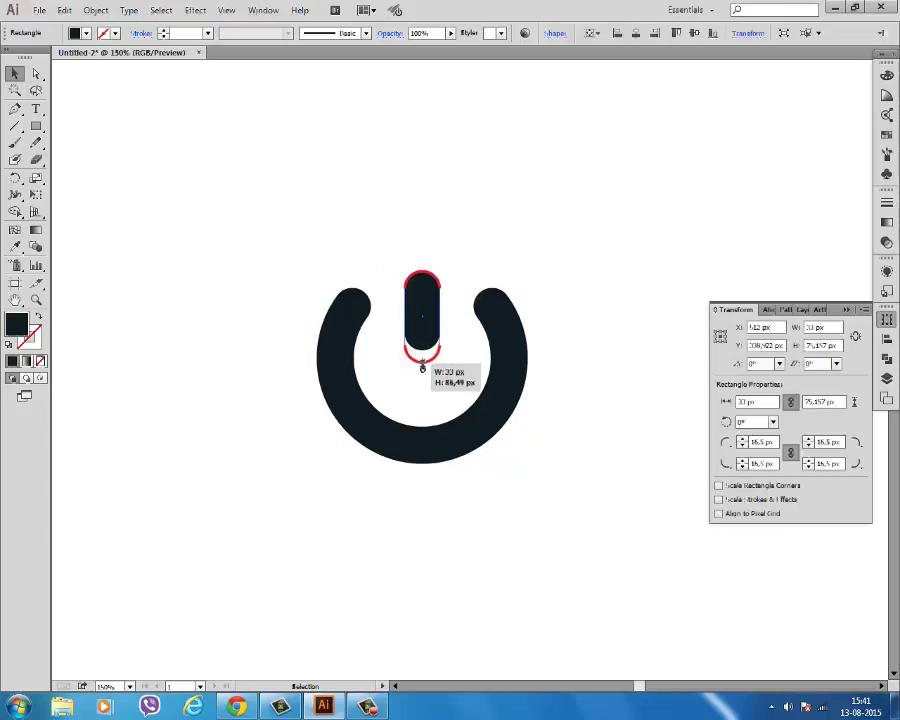
{"action": "left_click", "coordinate": [468, 260]}
Step: Move the finished power icon to the artboard's top-right corner
{"action": "scroll", "coordinate": [463, 269], "scroll_direction": "up", "scroll_amount": 1}
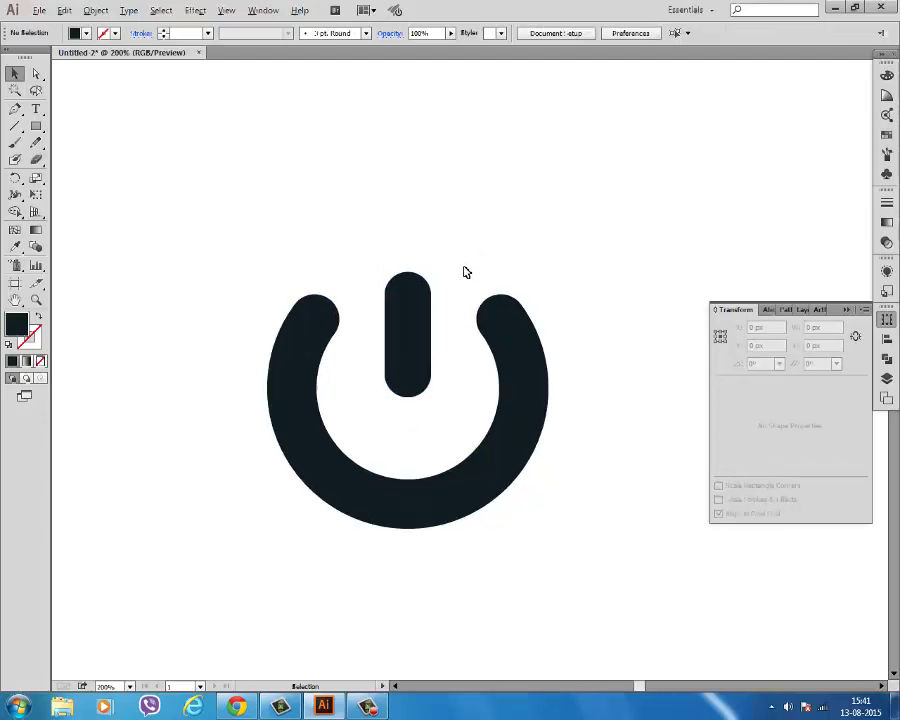
{"action": "scroll", "coordinate": [465, 272], "scroll_direction": "up", "scroll_amount": 1}
{"action": "scroll", "coordinate": [464, 271], "scroll_direction": "down", "scroll_amount": 4}
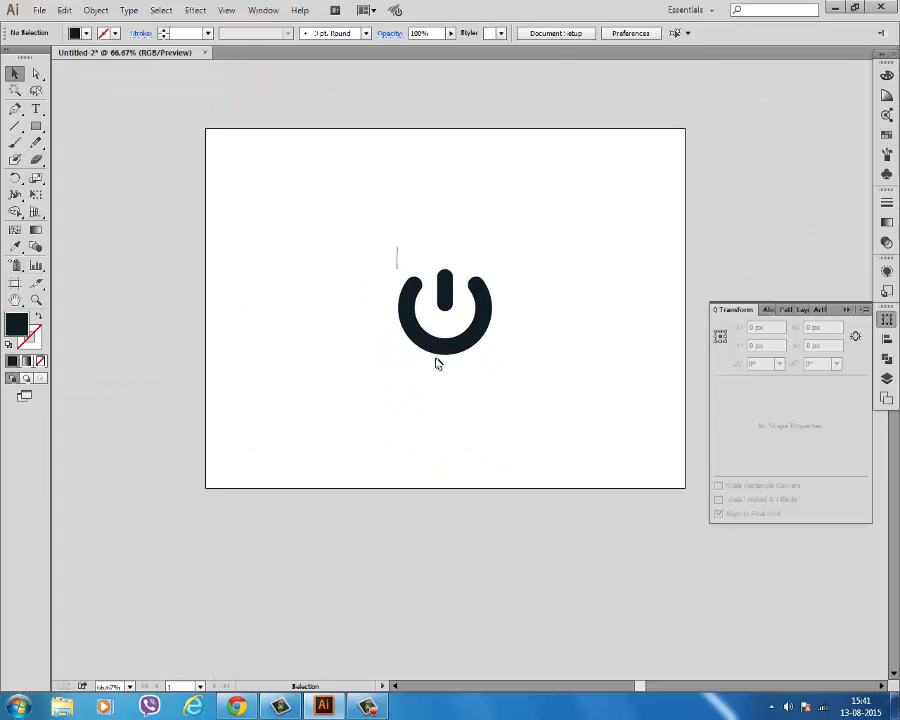
{"action": "left_click_drag", "start_coordinate": [437, 364], "coordinate": [390, 262]}
{"action": "left_click_drag", "start_coordinate": [489, 322], "coordinate": [649, 193]}
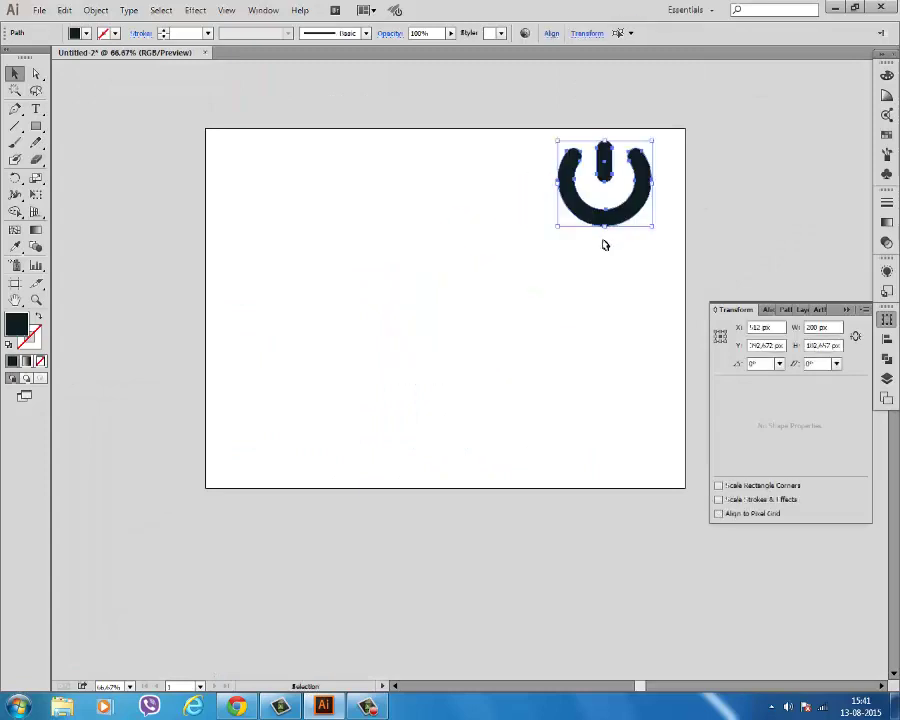
{"action": "left_click", "coordinate": [515, 279]}
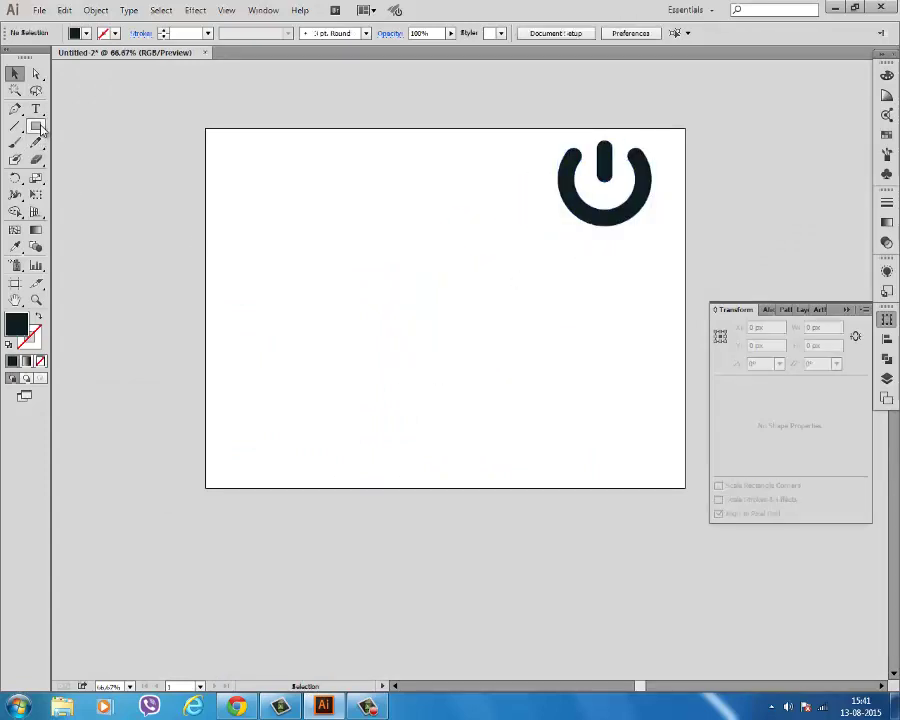
{"action": "left_click_drag", "start_coordinate": [36, 126], "coordinate": [90, 157]}
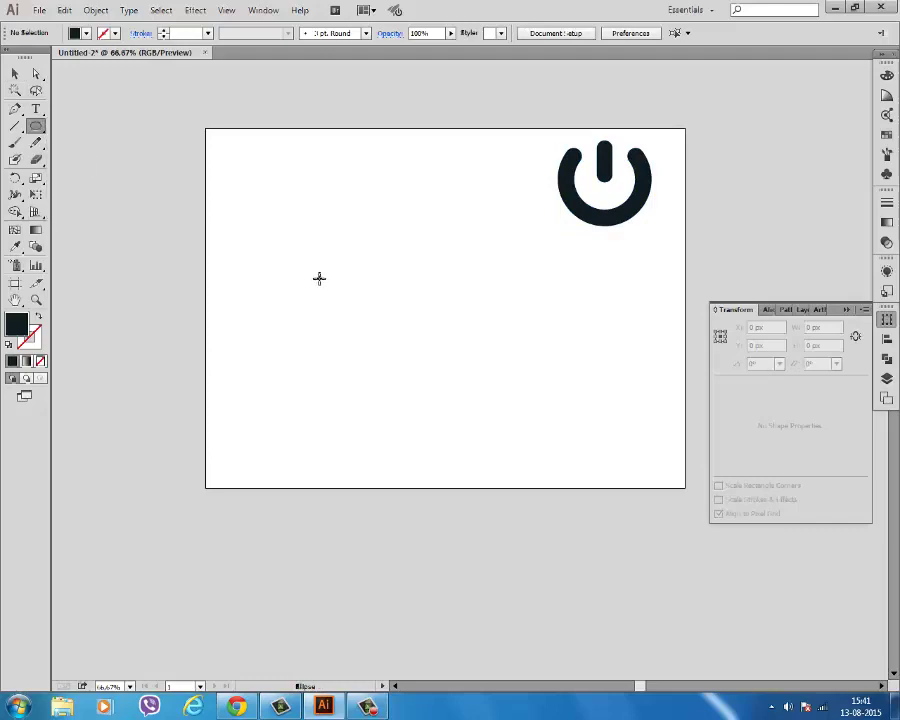
Step: Create overlapping circles of 285, 280 and 260 px in the artboard's middle
{"action": "left_click", "coordinate": [431, 314]}
{"action": "type", "text": "285"}
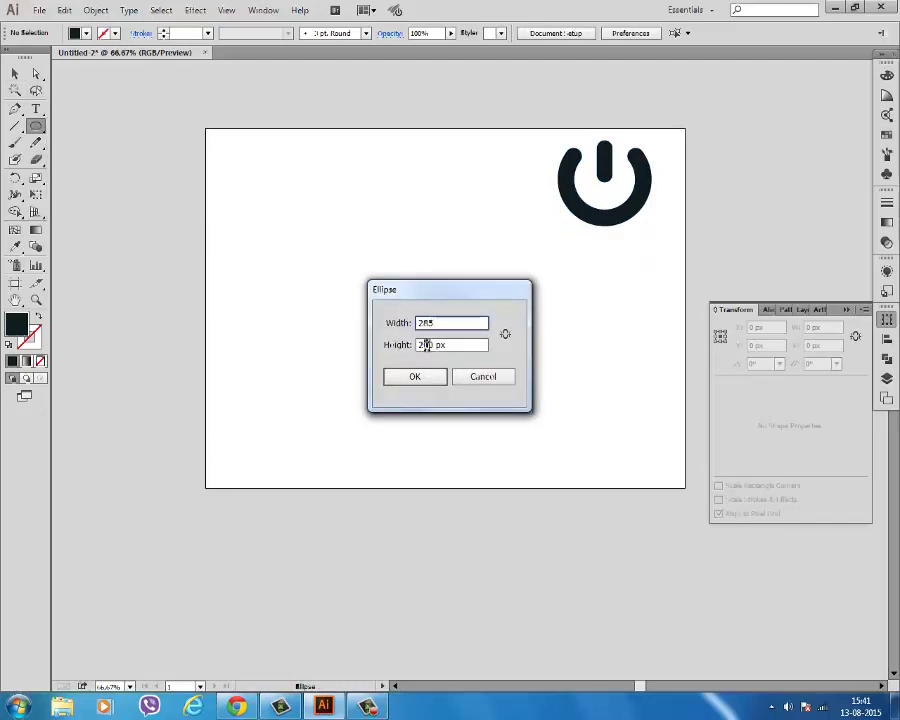
{"action": "key", "text": "Tab"}
{"action": "key", "text": "Return"}
{"action": "left_click", "coordinate": [337, 271]}
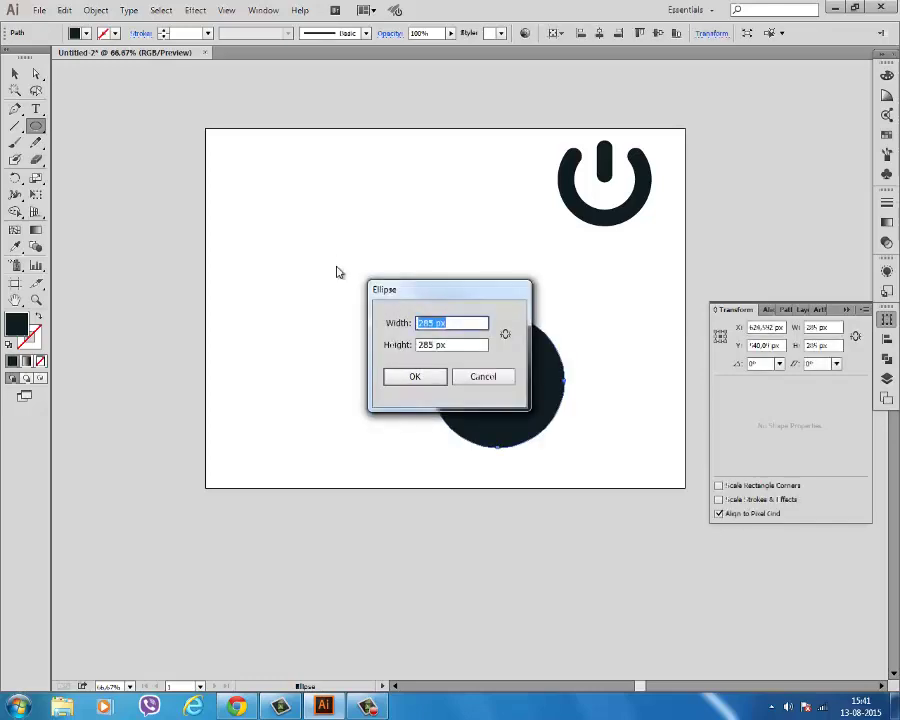
{"action": "type", "text": "0"}
{"action": "key", "text": "Tab"}
{"action": "type", "text": "280"}
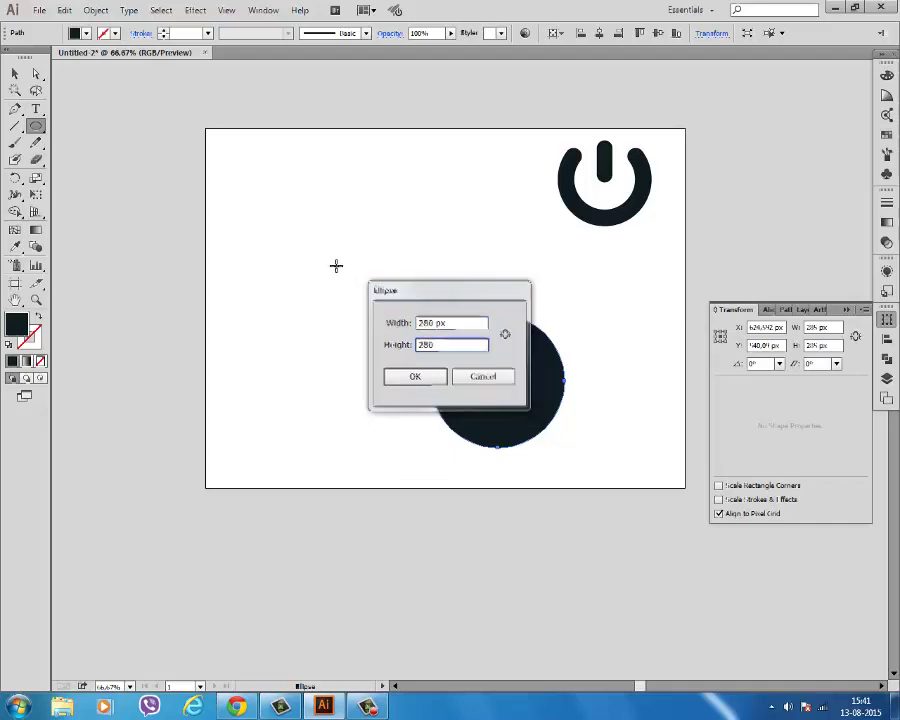
{"action": "key", "text": "Return"}
{"action": "left_click", "coordinate": [337, 256]}
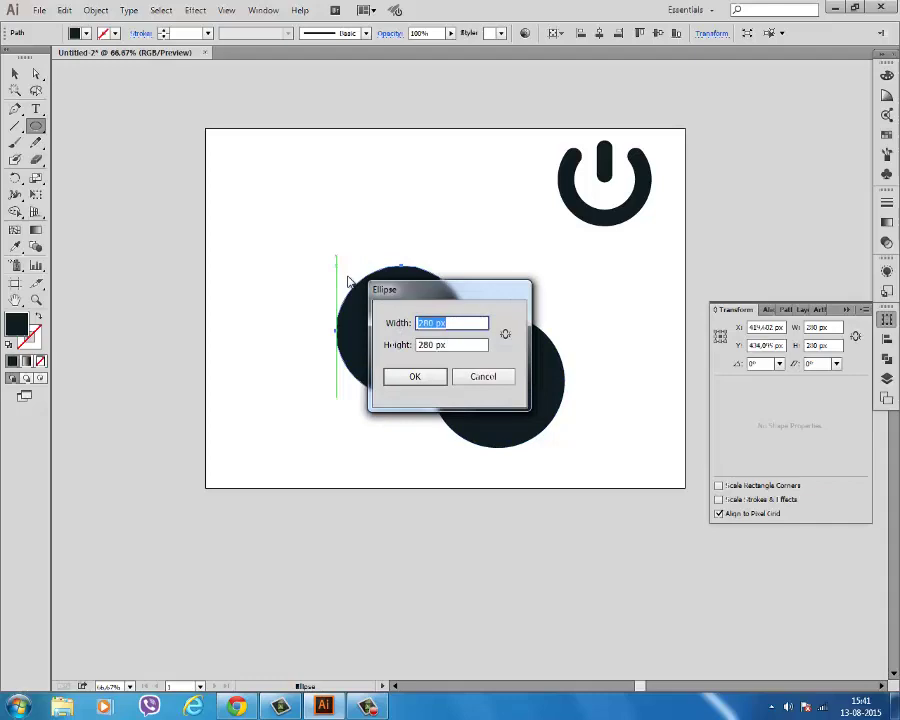
{"action": "left_click", "coordinate": [452, 323]}
{"action": "type", "text": "280"}
{"action": "key", "text": "Tab"}
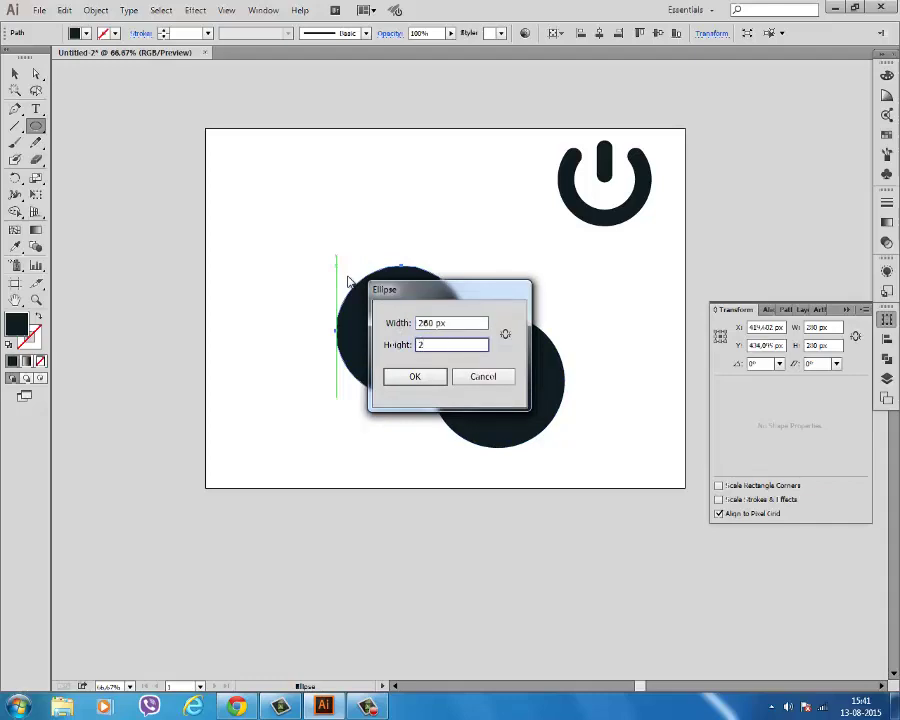
{"action": "type", "text": "60"}
{"action": "key", "text": "Return"}
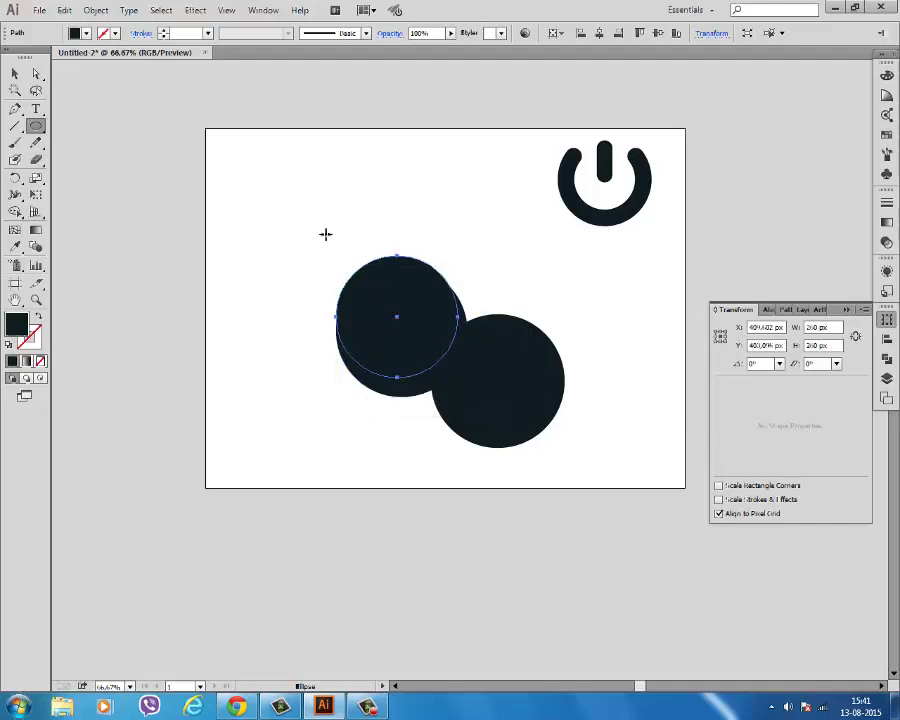
Step: Add a 240 px circle and select the large right circle
{"action": "left_click", "coordinate": [325, 234]}
{"action": "type", "text": "240"}
{"action": "key", "text": "Tab"}
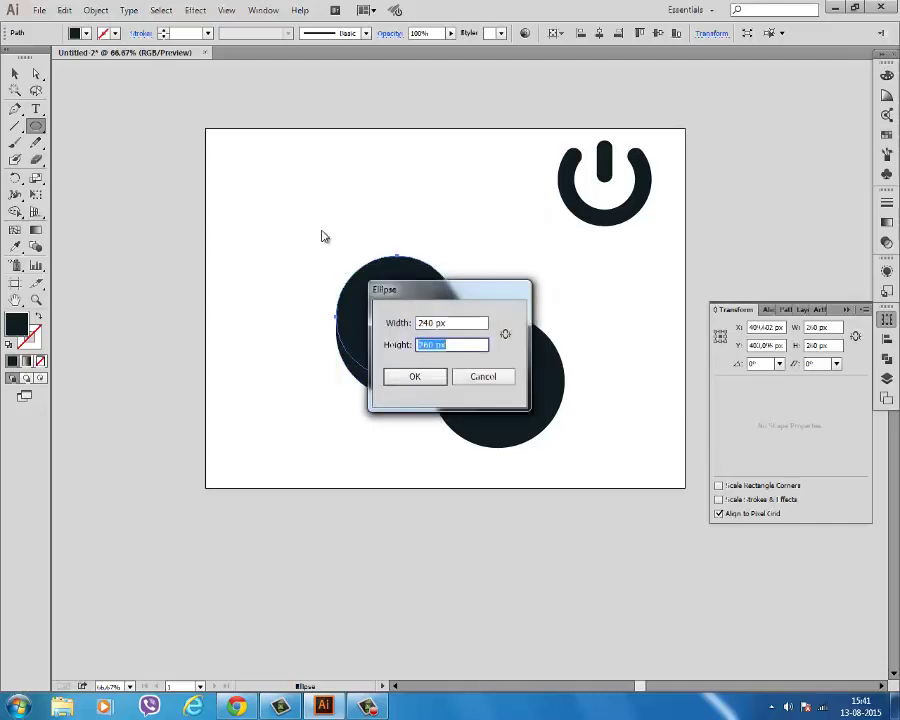
{"action": "type", "text": "0"}
{"action": "key", "text": "Return"}
{"action": "key", "text": "v"}
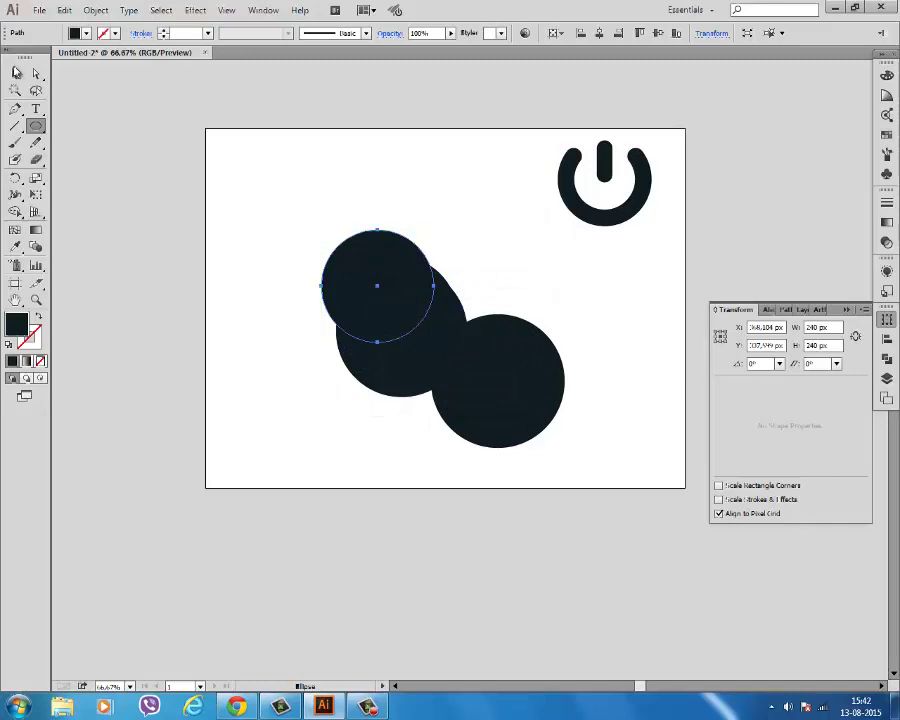
{"action": "mouse_move", "coordinate": [286, 217]}
{"action": "left_mouse_down"}
{"action": "mouse_move", "coordinate": [534, 458]}
{"action": "mouse_move", "coordinate": [517, 459]}
{"action": "mouse_move", "coordinate": [347, 291]}
{"action": "left_mouse_up"}
{"action": "left_click", "coordinate": [508, 392]}
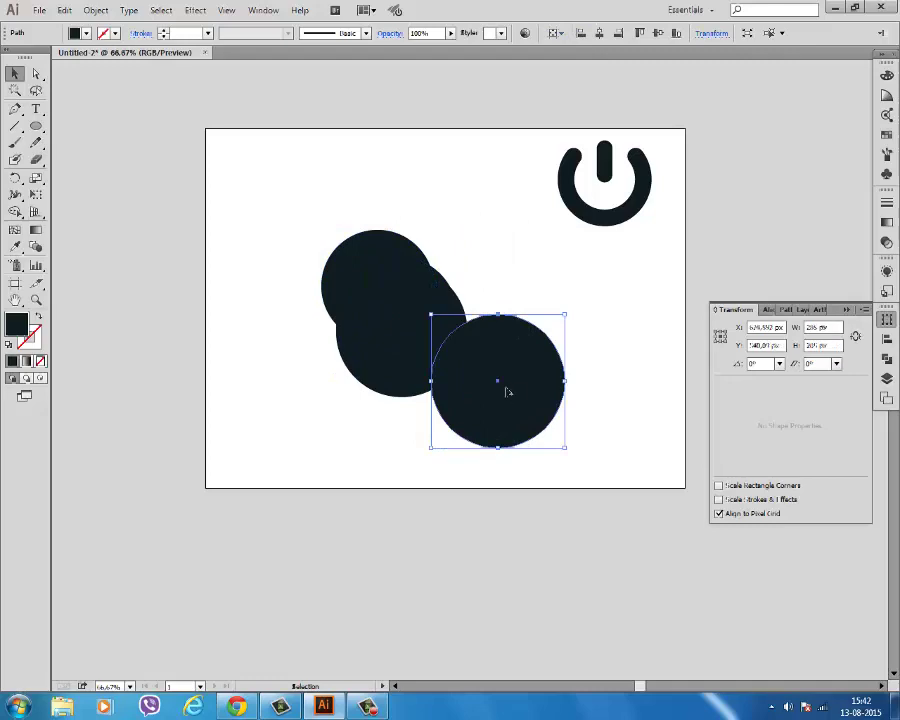
Step: Fill the middle circle with blue
{"action": "left_click", "coordinate": [391, 395]}
{"action": "left_click", "coordinate": [85, 33]}
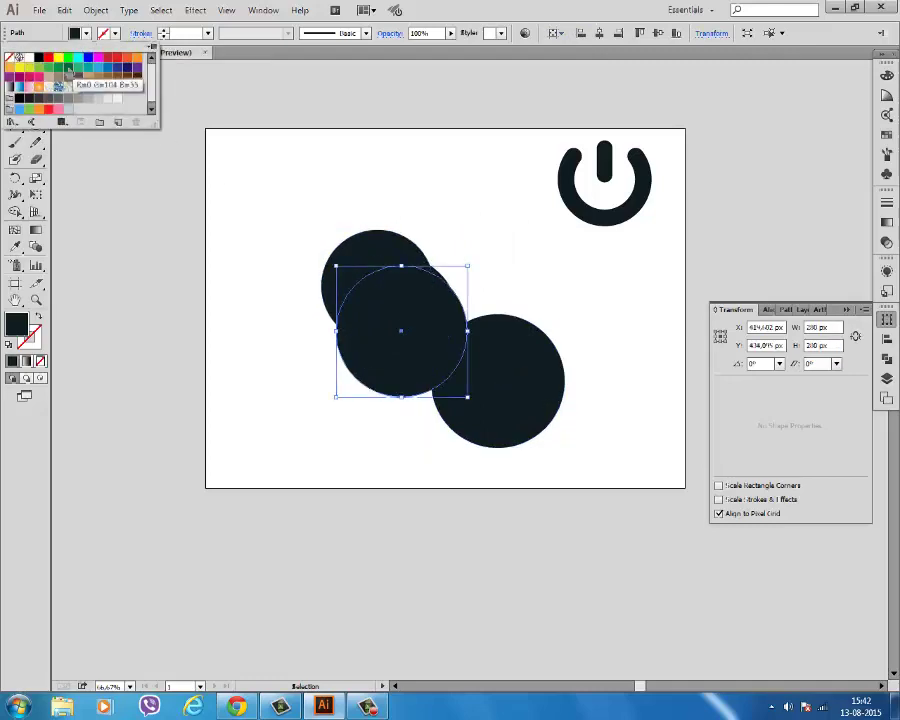
{"action": "left_click", "coordinate": [88, 58]}
Step: Centre all the circles on each other and copy the inner circle to the upper left
{"action": "left_click_drag", "start_coordinate": [328, 200], "coordinate": [532, 444]}
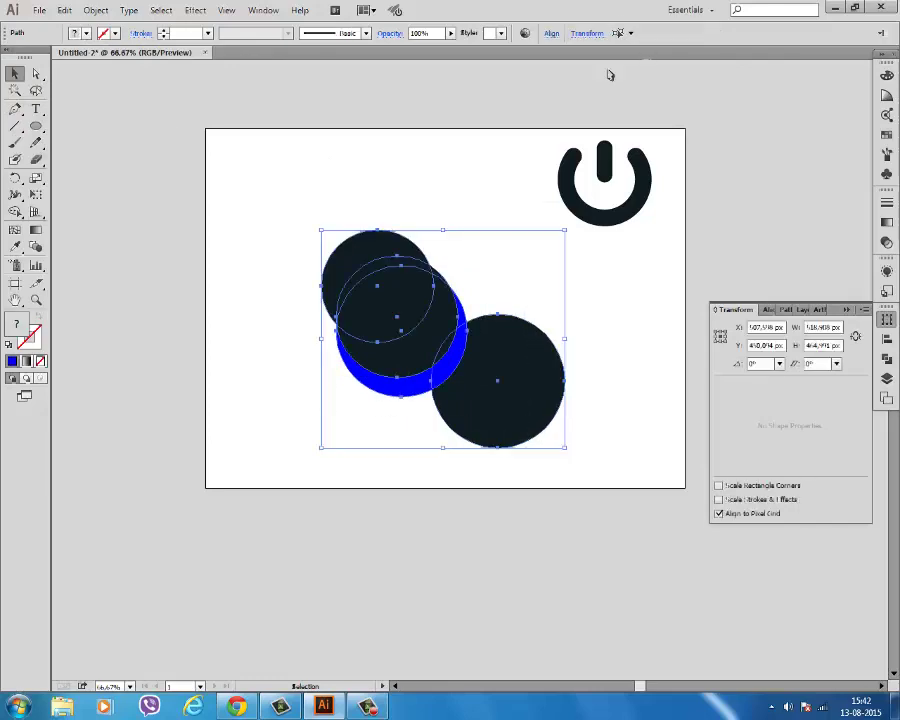
{"action": "left_click", "coordinate": [551, 33]}
{"action": "left_click", "coordinate": [436, 72]}
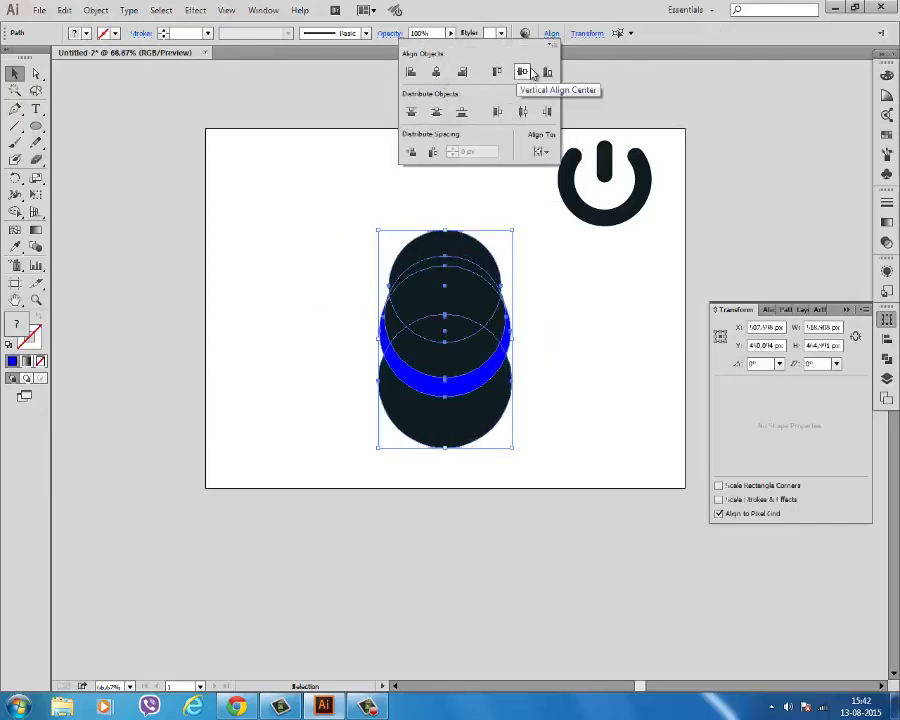
{"action": "left_click", "coordinate": [522, 72]}
{"action": "left_click", "coordinate": [478, 220]}
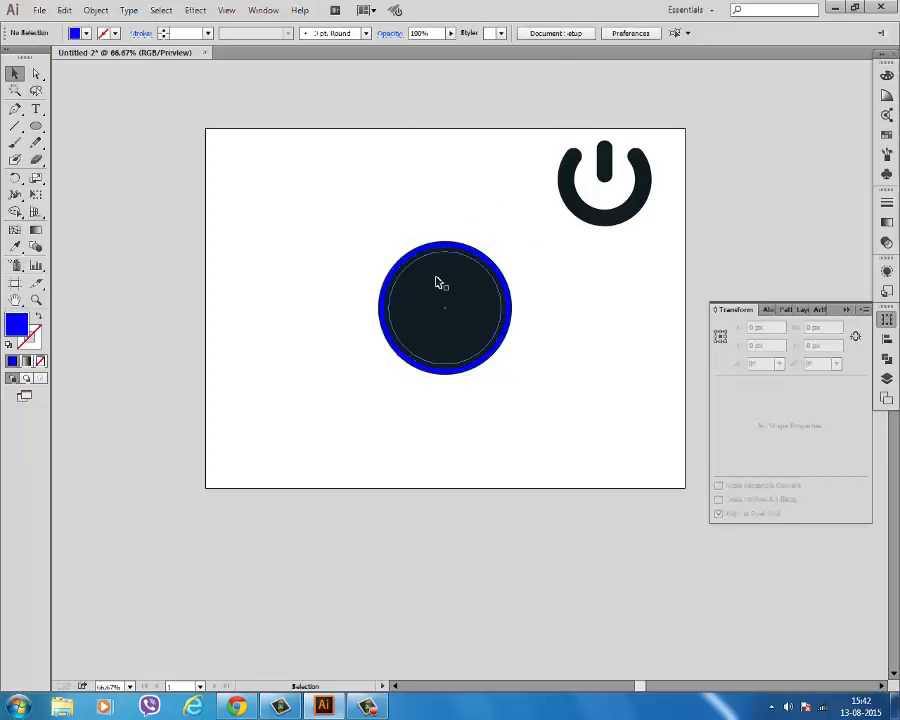
{"action": "mouse_move", "coordinate": [440, 283]}
{"action": "left_mouse_down"}
{"action": "mouse_move", "coordinate": [311, 231]}
{"action": "mouse_move", "coordinate": [283, 193]}
{"action": "left_mouse_up"}
Step: Fill the upper-left copied circle with a tan swatch
{"action": "left_click", "coordinate": [397, 167]}
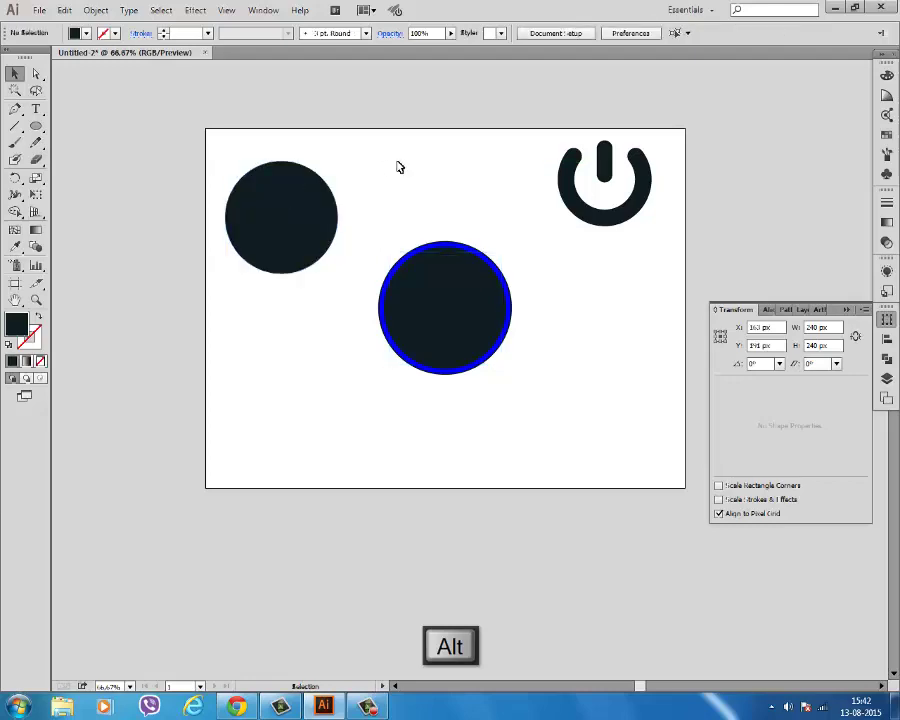
{"action": "left_click", "coordinate": [238, 182]}
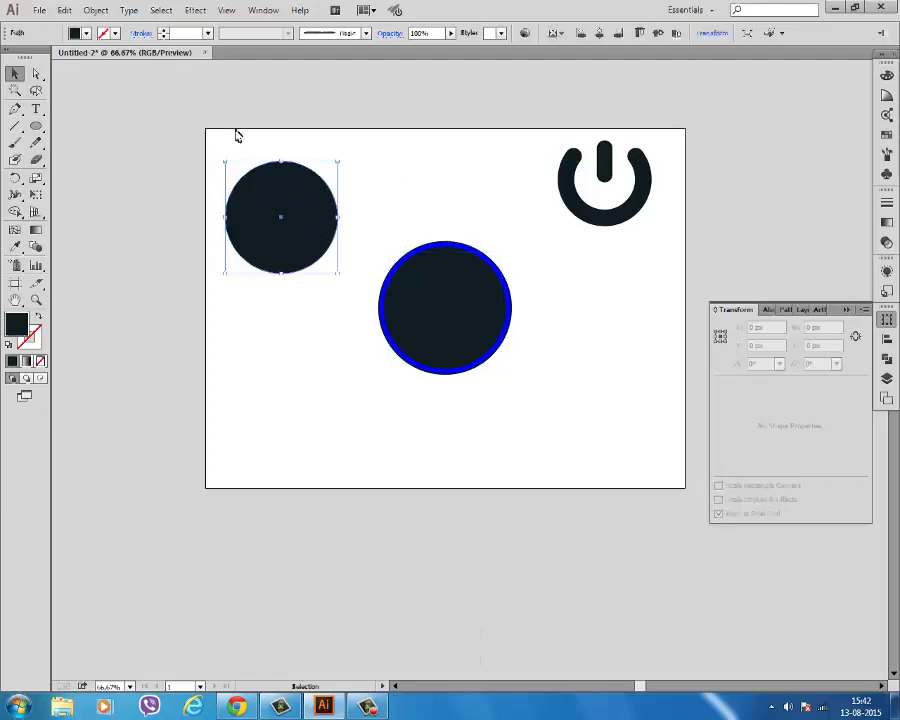
{"action": "left_click", "coordinate": [86, 33]}
{"action": "left_click", "coordinate": [92, 86]}
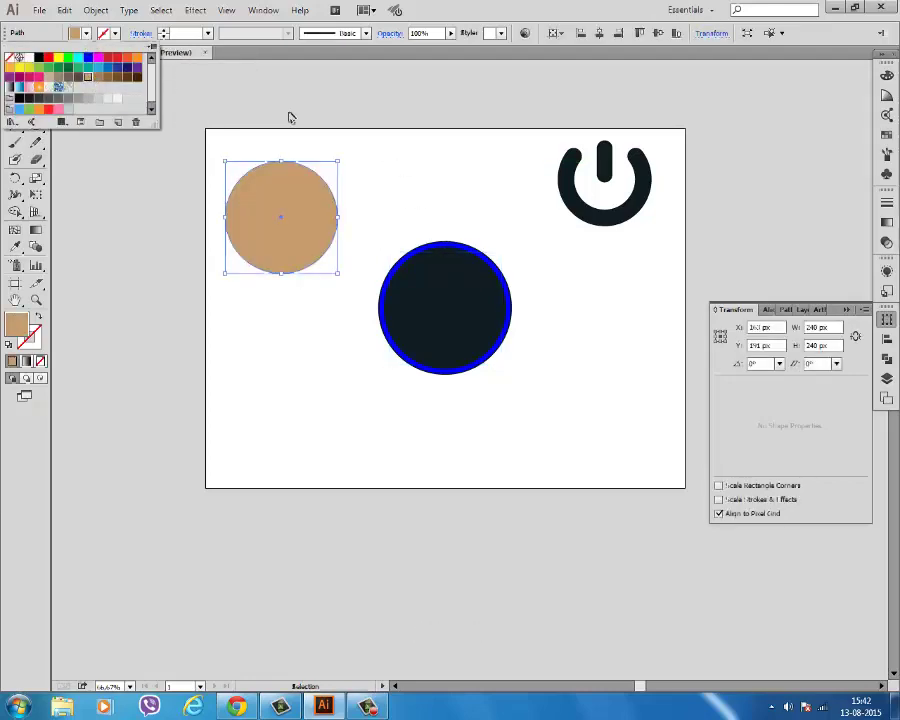
{"action": "left_click", "coordinate": [396, 141]}
{"action": "scroll", "coordinate": [465, 313], "scroll_direction": "up", "scroll_amount": 1}
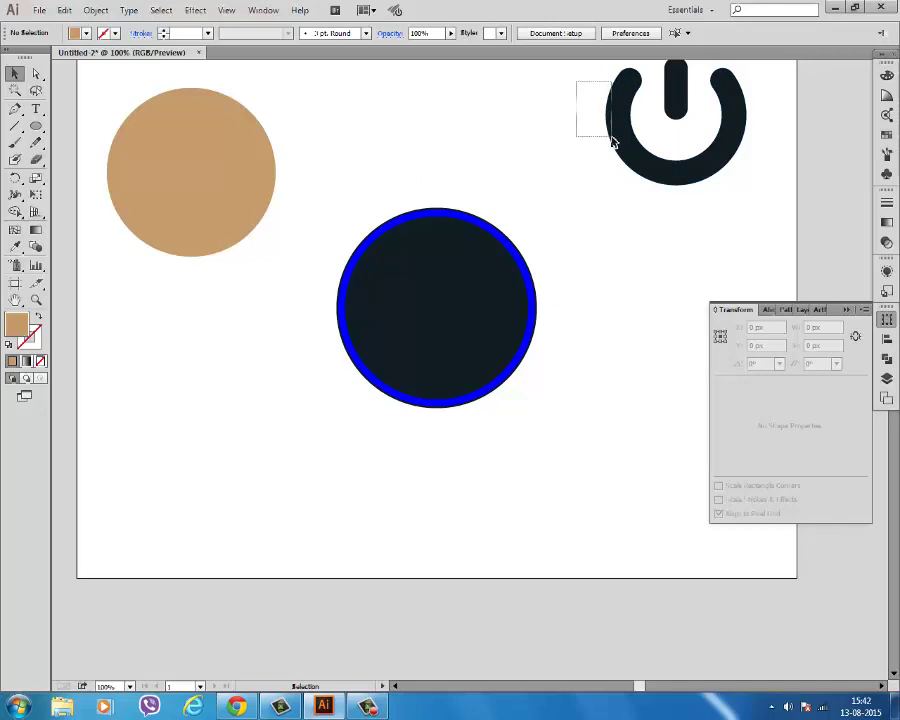
Step: Give the power icon a gradient with a cyan left stop and a light-blue middle stop
{"action": "left_click_drag", "start_coordinate": [576, 86], "coordinate": [632, 145]}
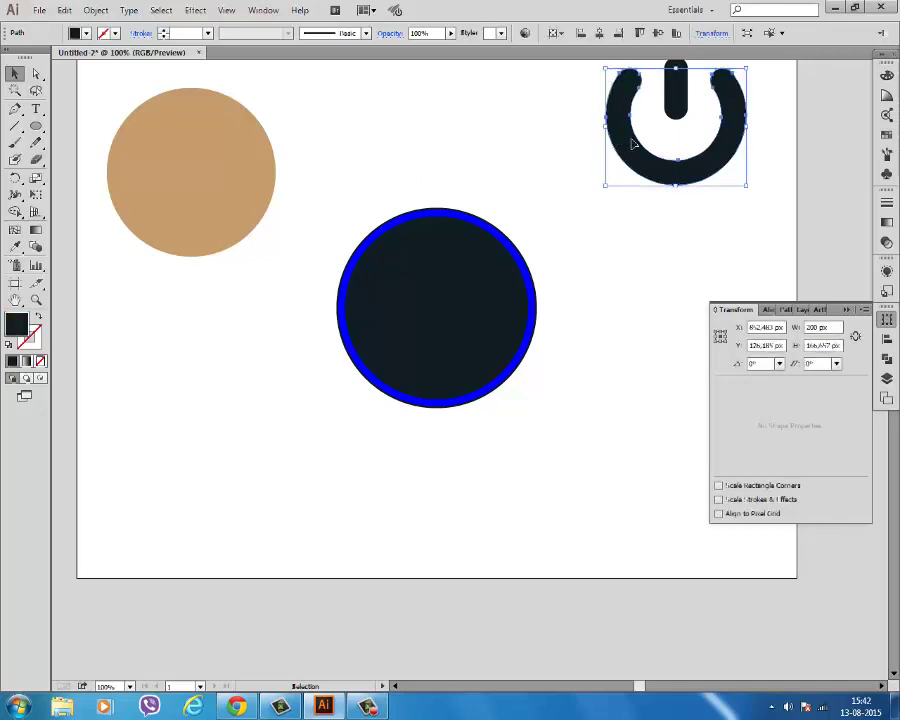
{"action": "left_click", "coordinate": [888, 224]}
{"action": "left_click", "coordinate": [710, 292]}
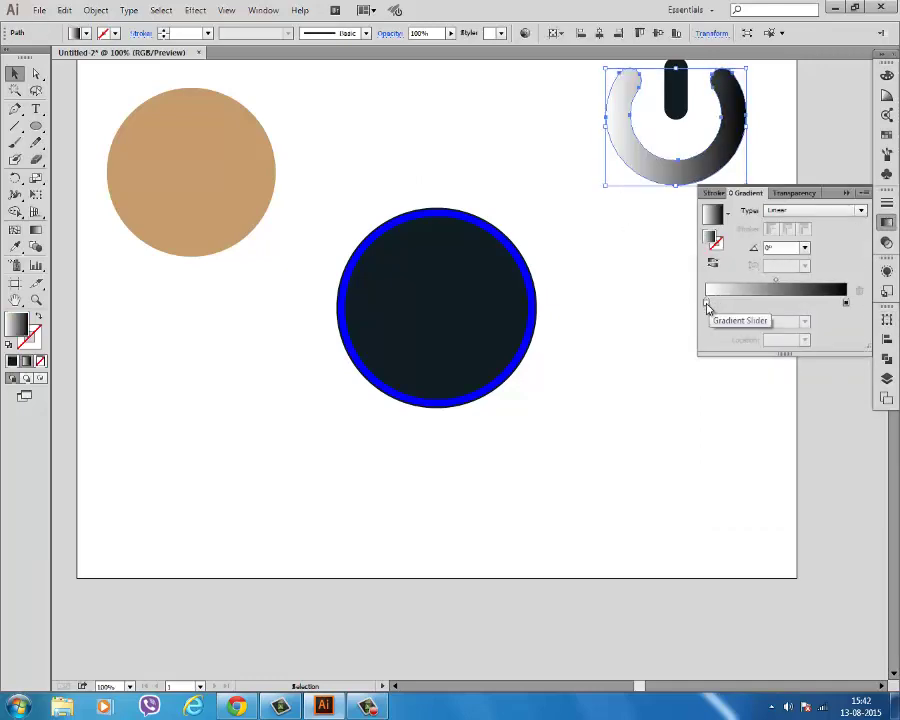
{"action": "double_click", "coordinate": [706, 301]}
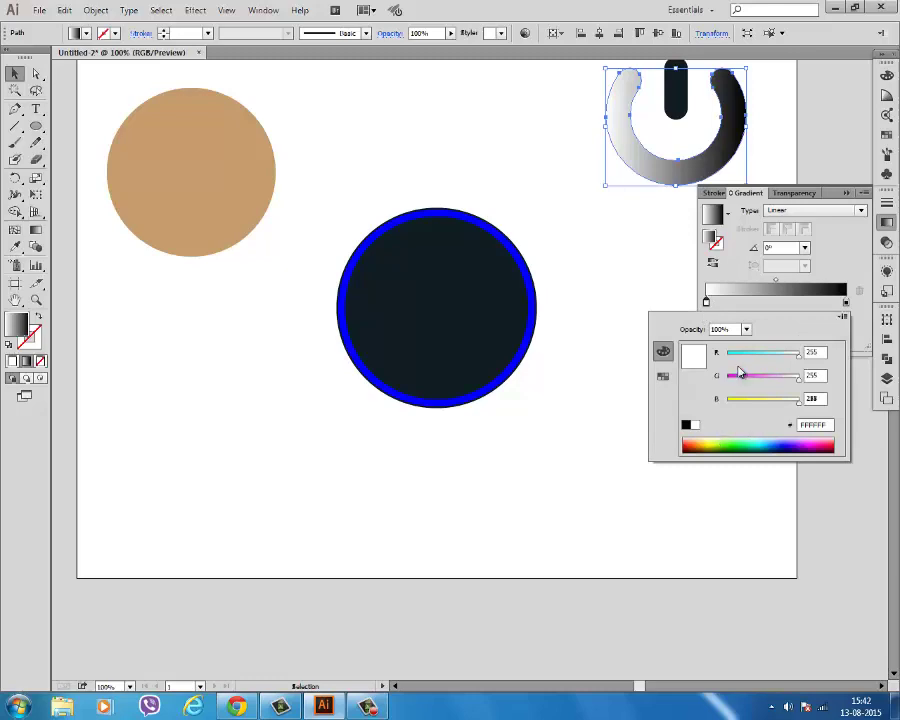
{"action": "left_click", "coordinate": [663, 376]}
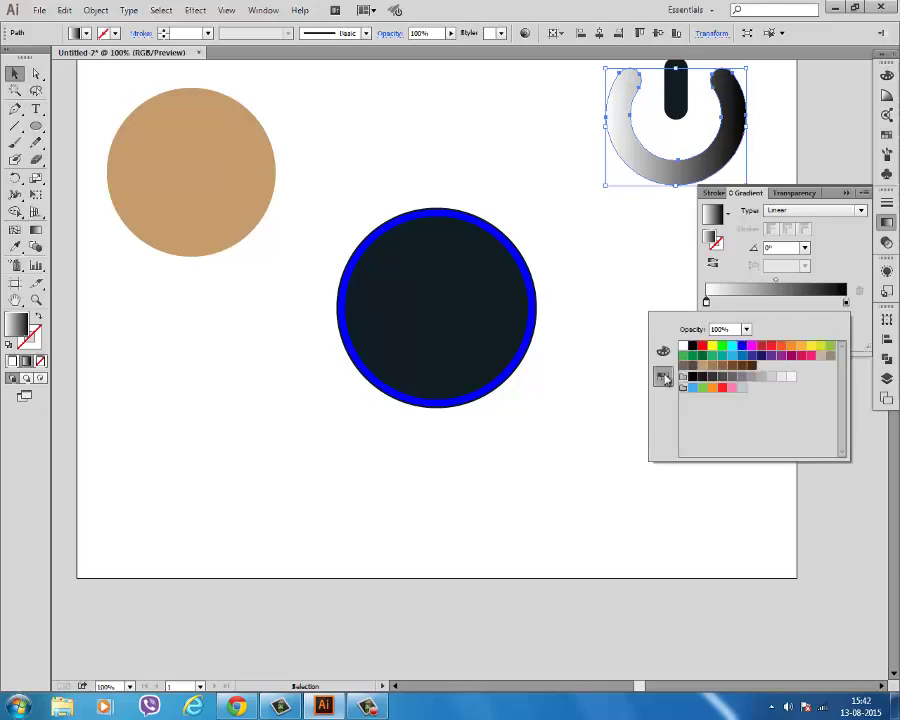
{"action": "left_click", "coordinate": [734, 346]}
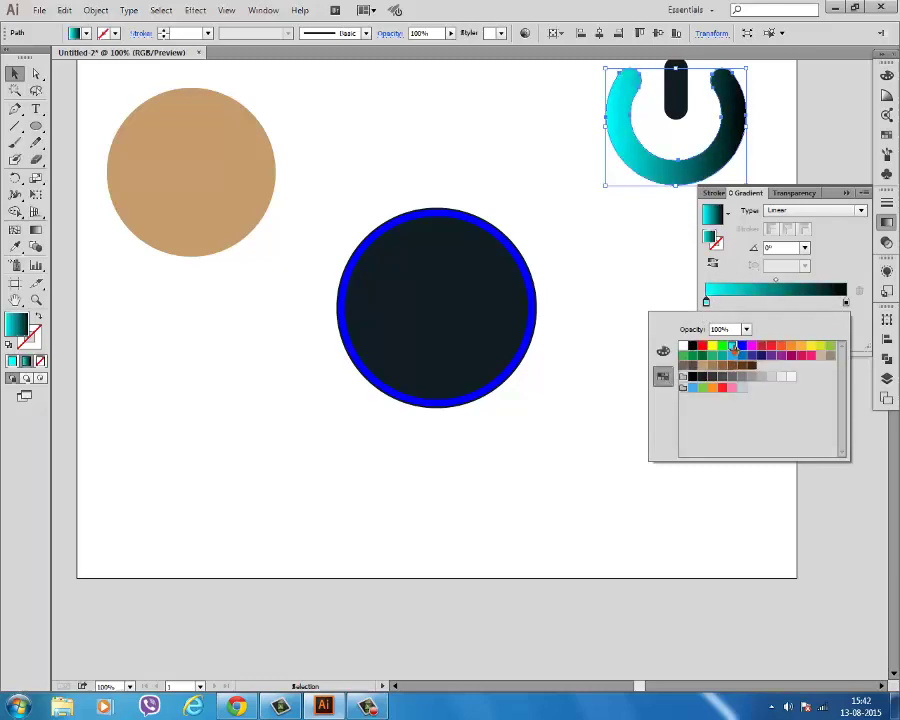
{"action": "left_click", "coordinate": [790, 302]}
{"action": "double_click", "coordinate": [790, 302]}
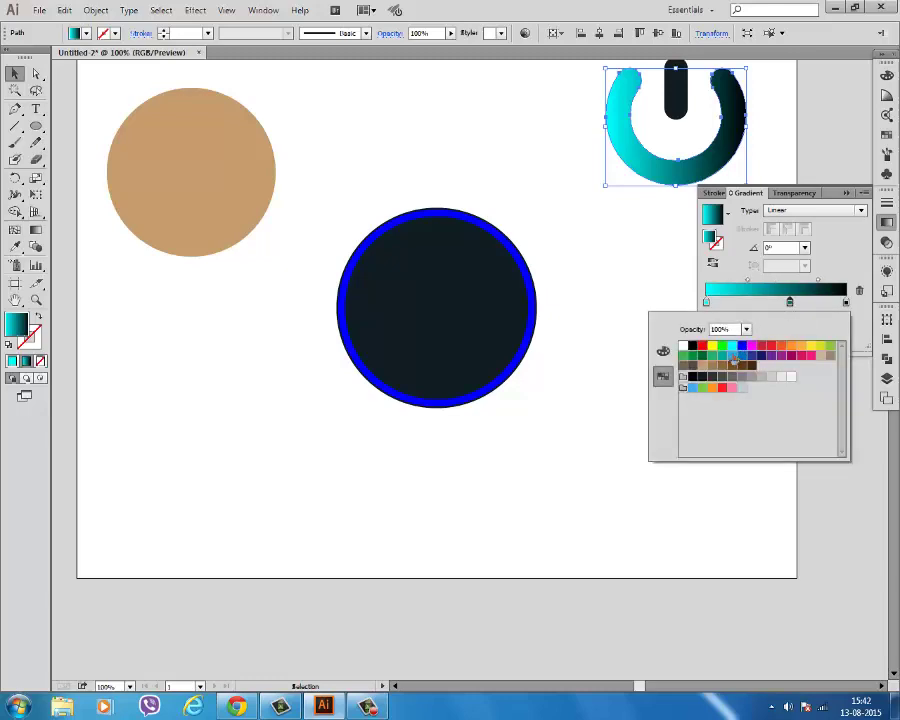
{"action": "left_click", "coordinate": [731, 357]}
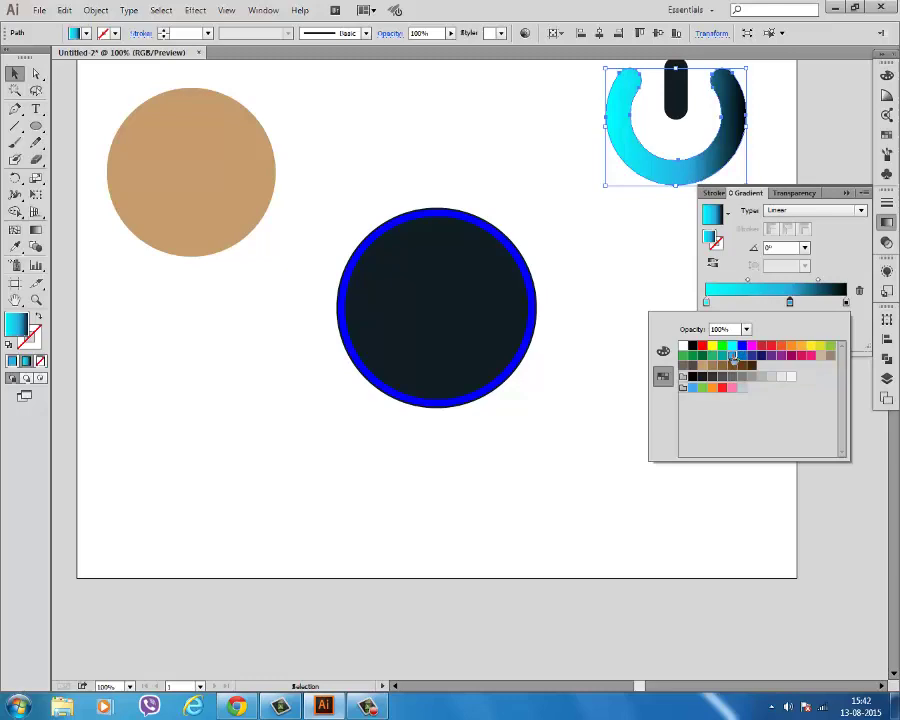
Step: Make the right gradient stop blue with B at 190, and set the gradient type to Radial
{"action": "left_click", "coordinate": [846, 302]}
{"action": "double_click", "coordinate": [846, 302]}
{"action": "left_click", "coordinate": [743, 346]}
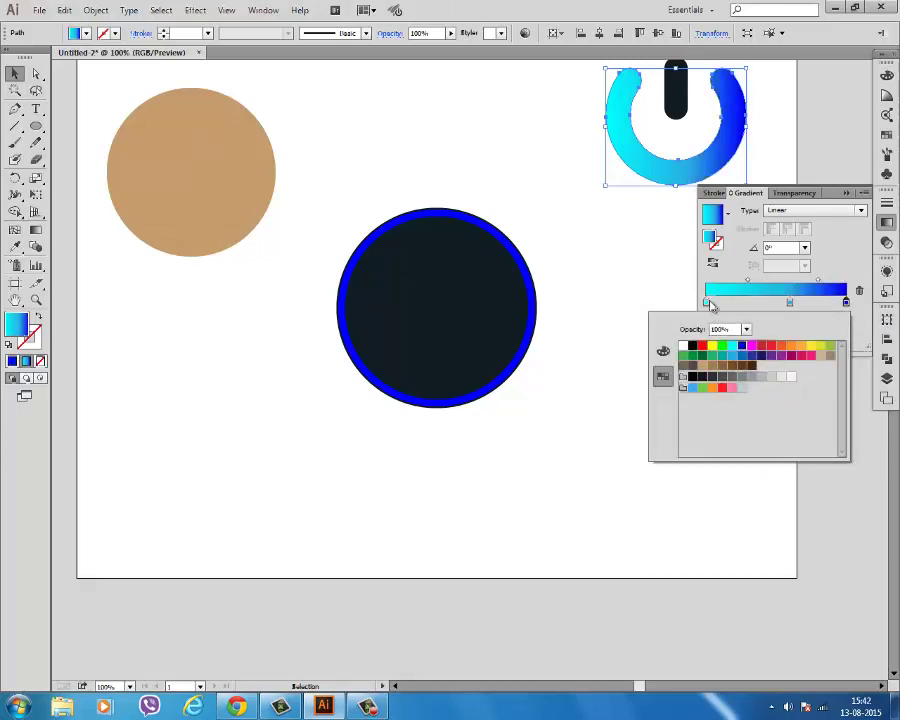
{"action": "left_click", "coordinate": [663, 351]}
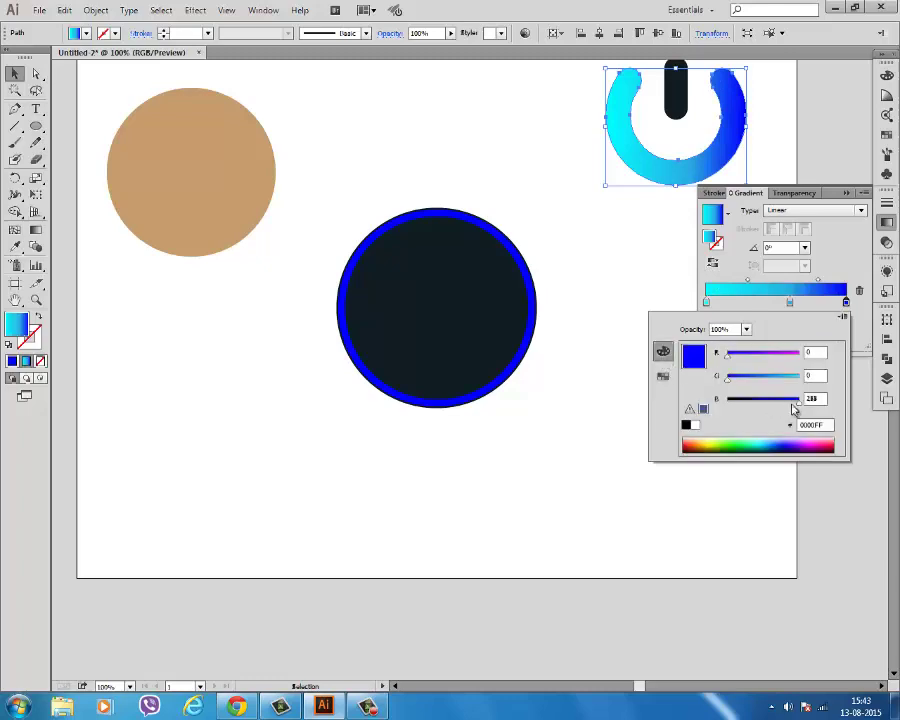
{"action": "left_click_drag", "start_coordinate": [800, 407], "coordinate": [776, 408]}
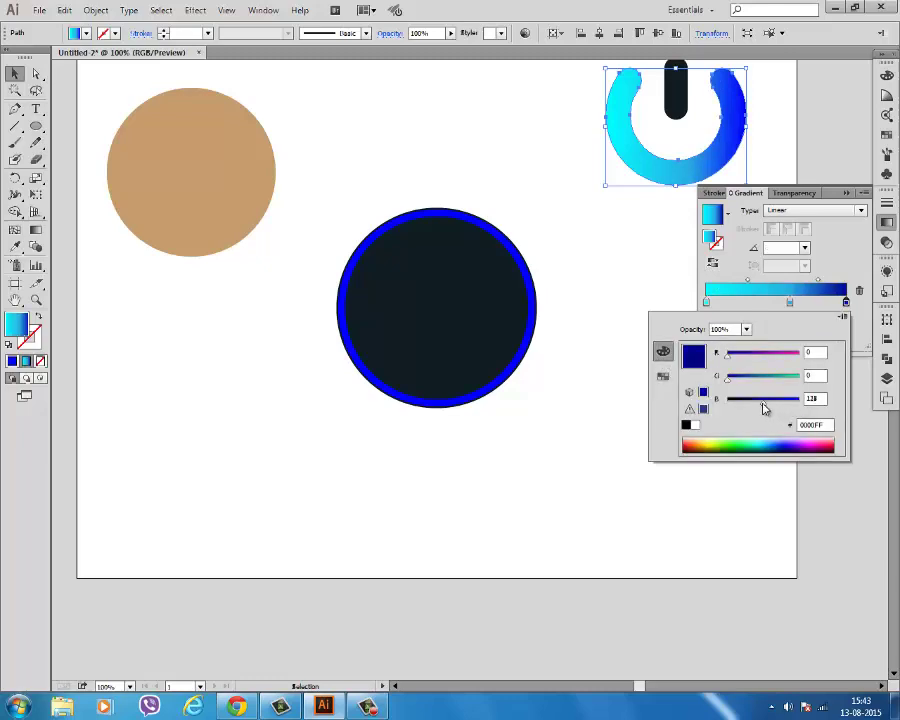
{"action": "left_click", "coordinate": [801, 222]}
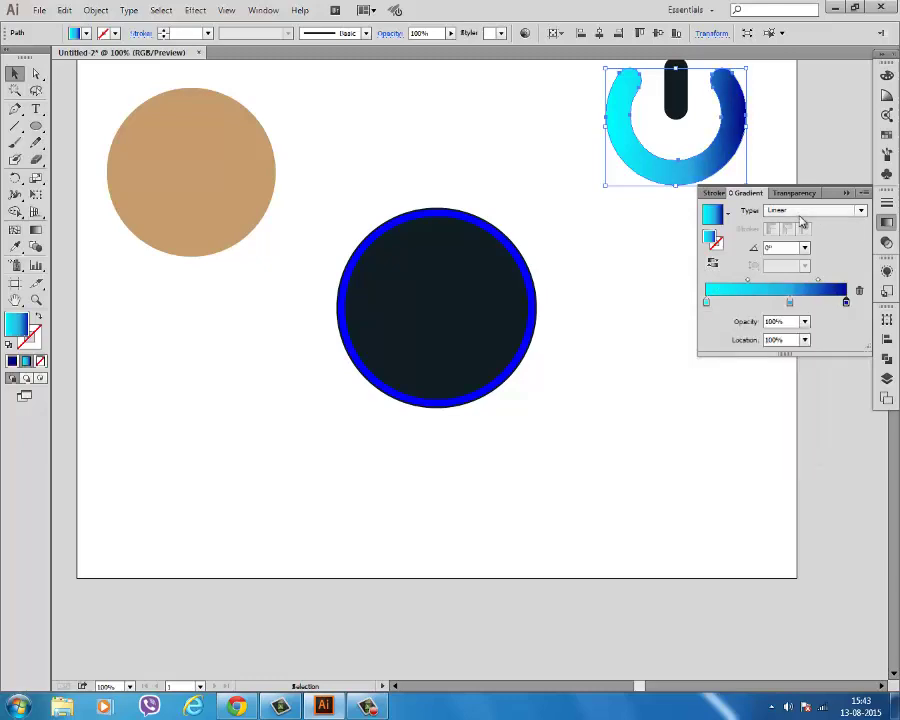
{"action": "left_click", "coordinate": [800, 218]}
{"action": "left_click", "coordinate": [797, 245]}
{"action": "scroll", "coordinate": [849, 139], "scroll_direction": "up", "scroll_amount": 1}
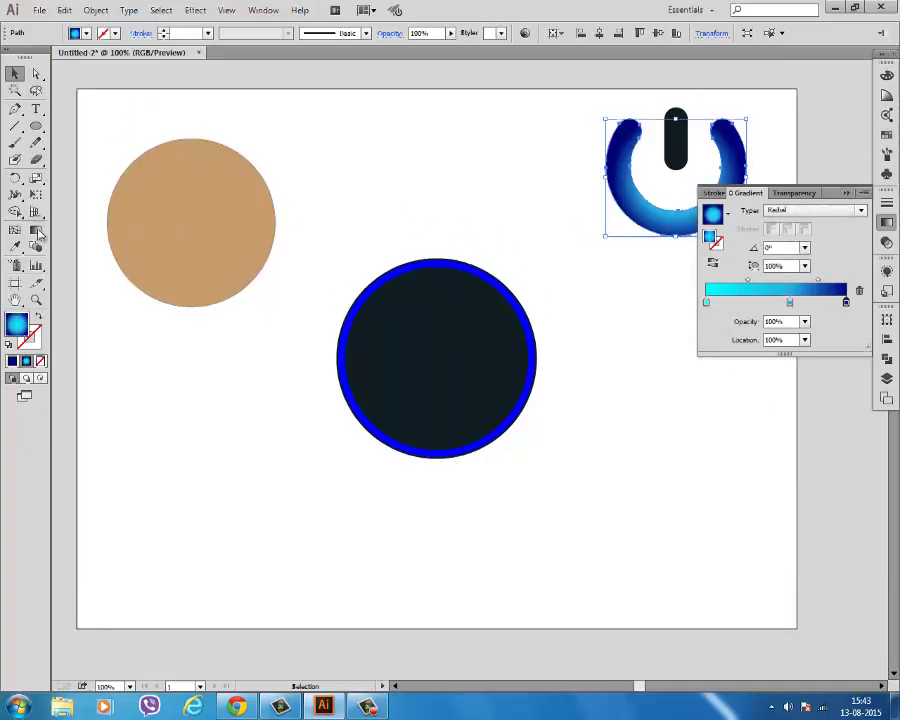
Step: Reposition and angle the ring's radial gradient toward the lower right with the Gradient tool
{"action": "left_click", "coordinate": [36, 230]}
{"action": "left_click_drag", "start_coordinate": [636, 110], "coordinate": [694, 241]}
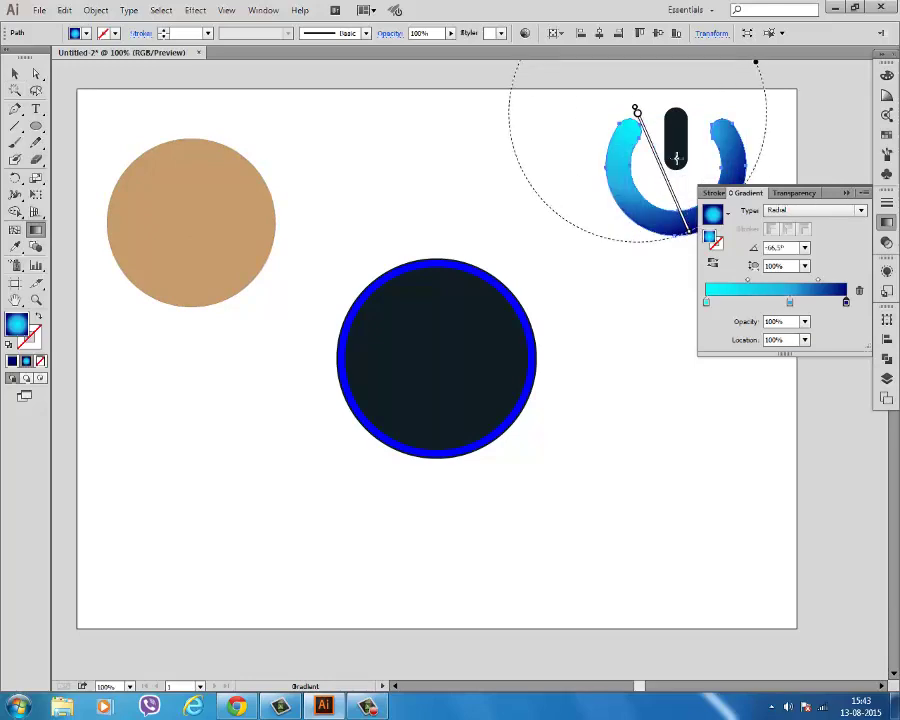
{"action": "left_click_drag", "start_coordinate": [636, 110], "coordinate": [644, 114]}
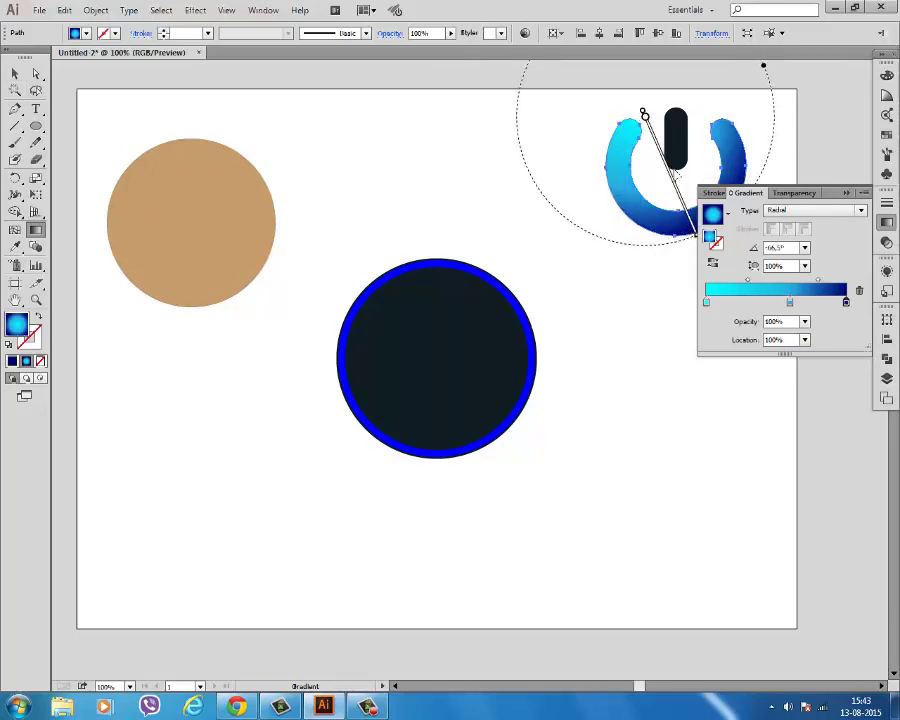
{"action": "left_click", "coordinate": [847, 192]}
{"action": "left_click_drag", "start_coordinate": [681, 189], "coordinate": [690, 196]}
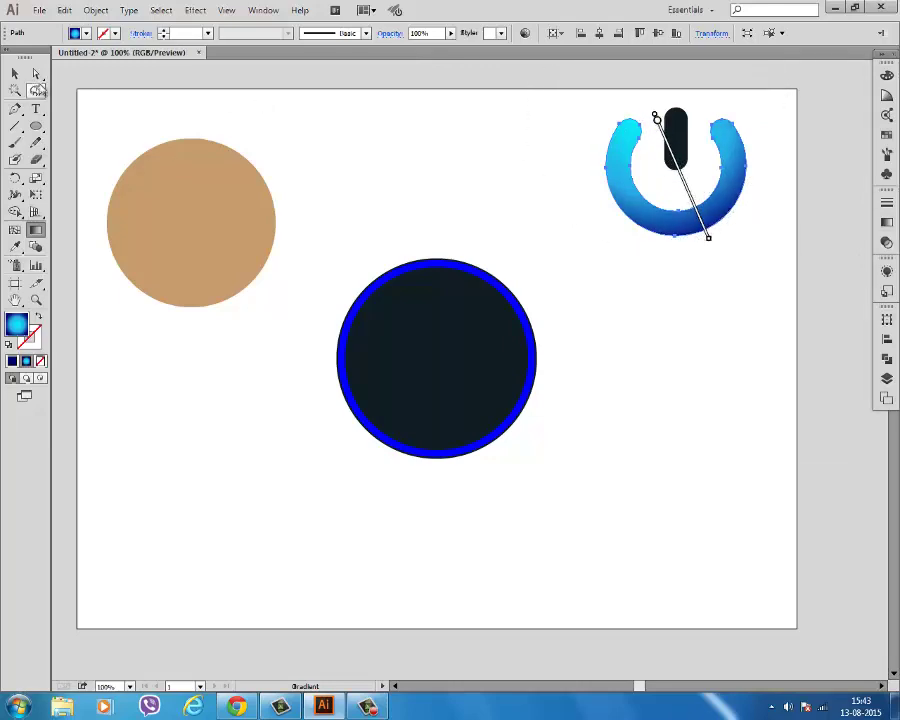
Step: Eyedropper the ring's blue gradient onto the pill and angle it diagonally
{"action": "left_click", "coordinate": [15, 73]}
{"action": "left_click", "coordinate": [669, 142]}
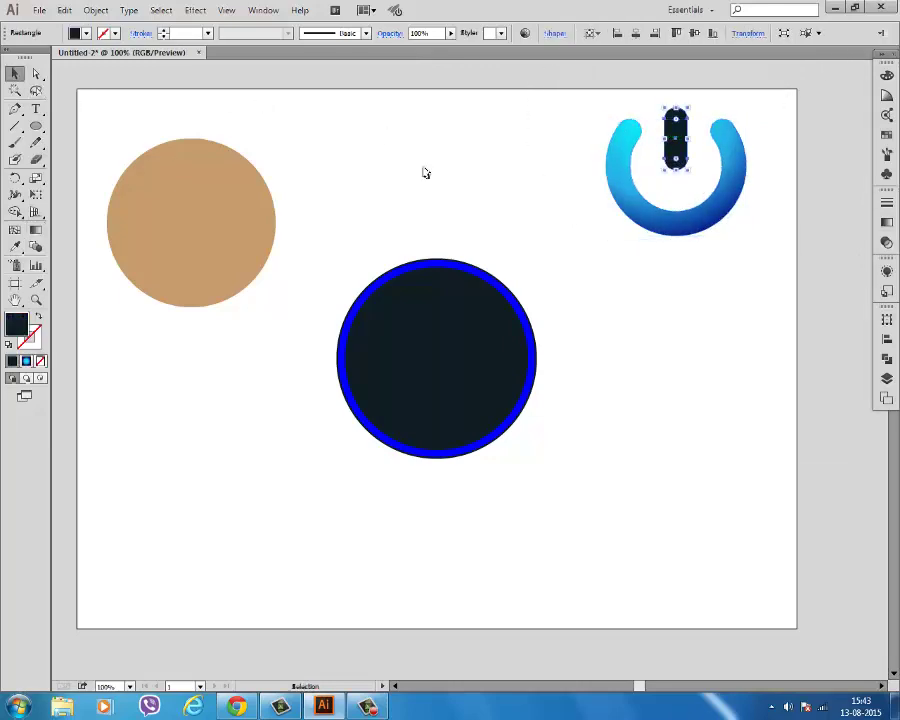
{"action": "left_click", "coordinate": [15, 246]}
{"action": "left_click", "coordinate": [634, 136]}
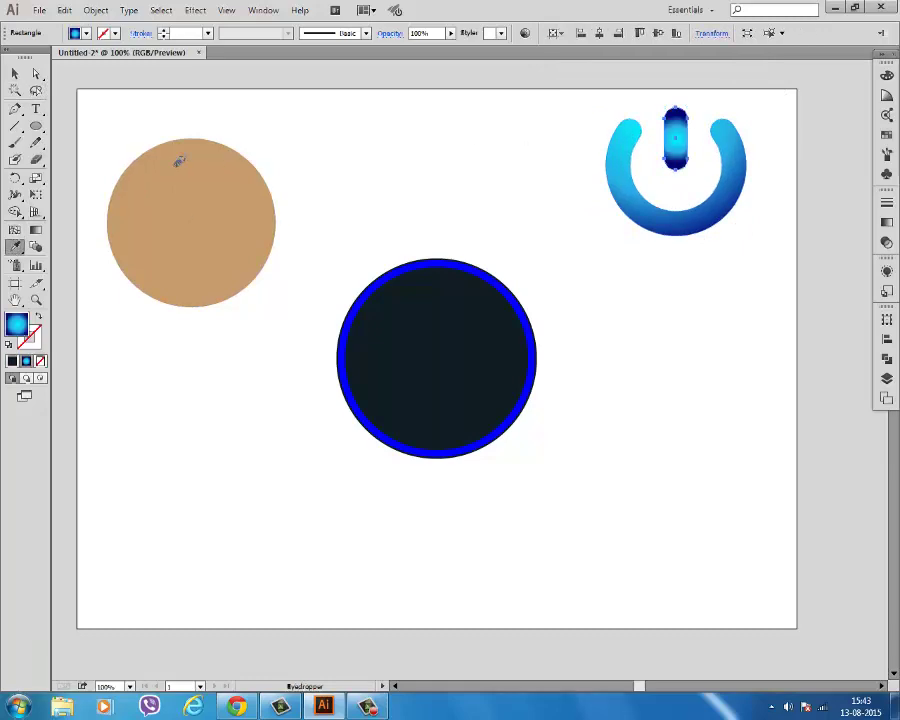
{"action": "left_click", "coordinate": [35, 229]}
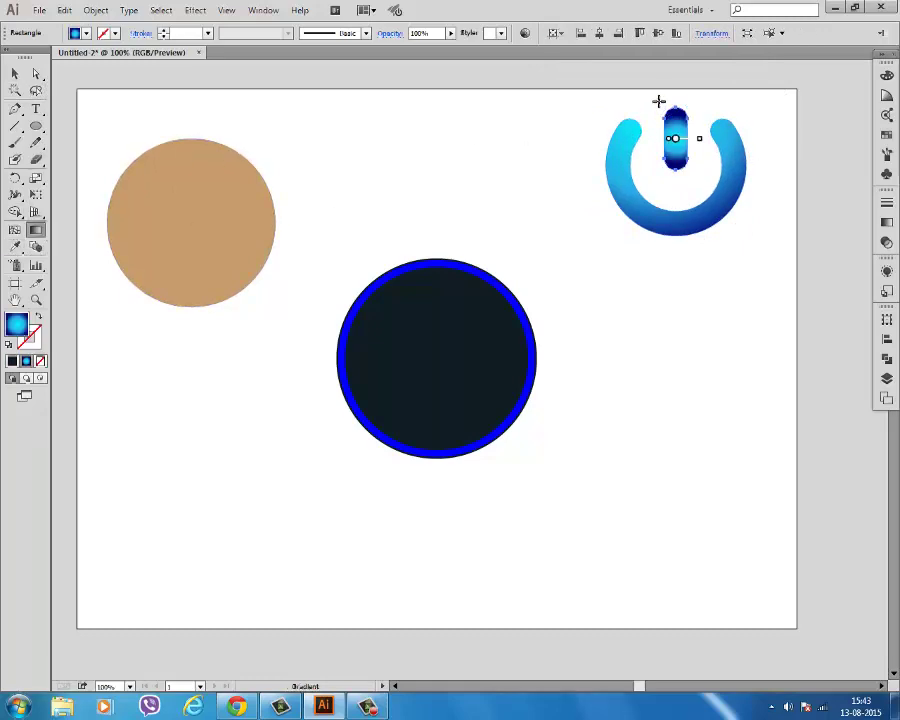
{"action": "left_click_drag", "start_coordinate": [658, 101], "coordinate": [705, 175]}
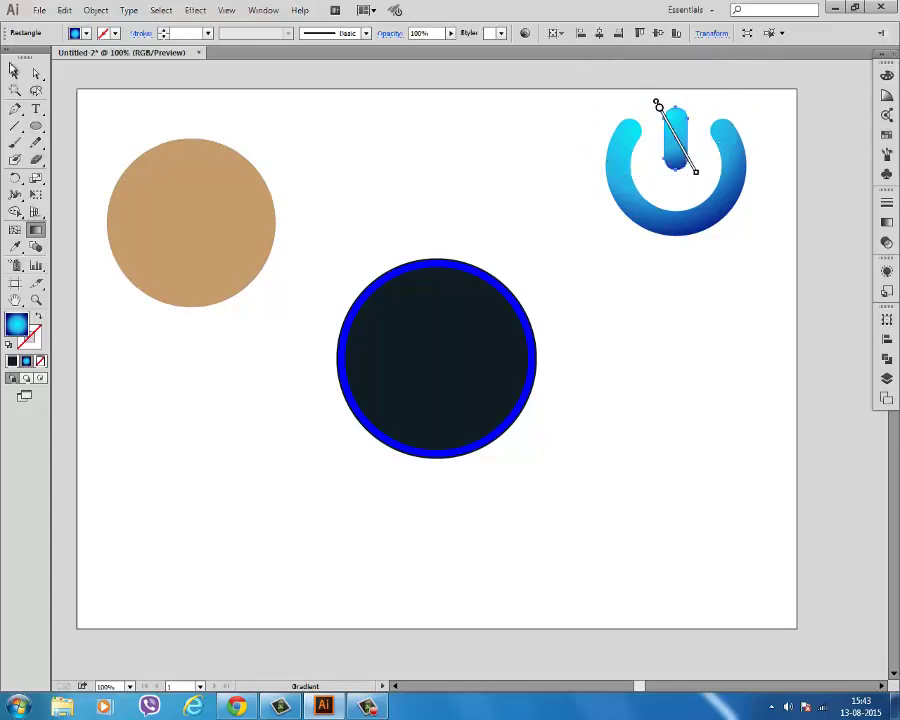
{"action": "left_click", "coordinate": [13, 68]}
{"action": "left_click", "coordinate": [356, 73]}
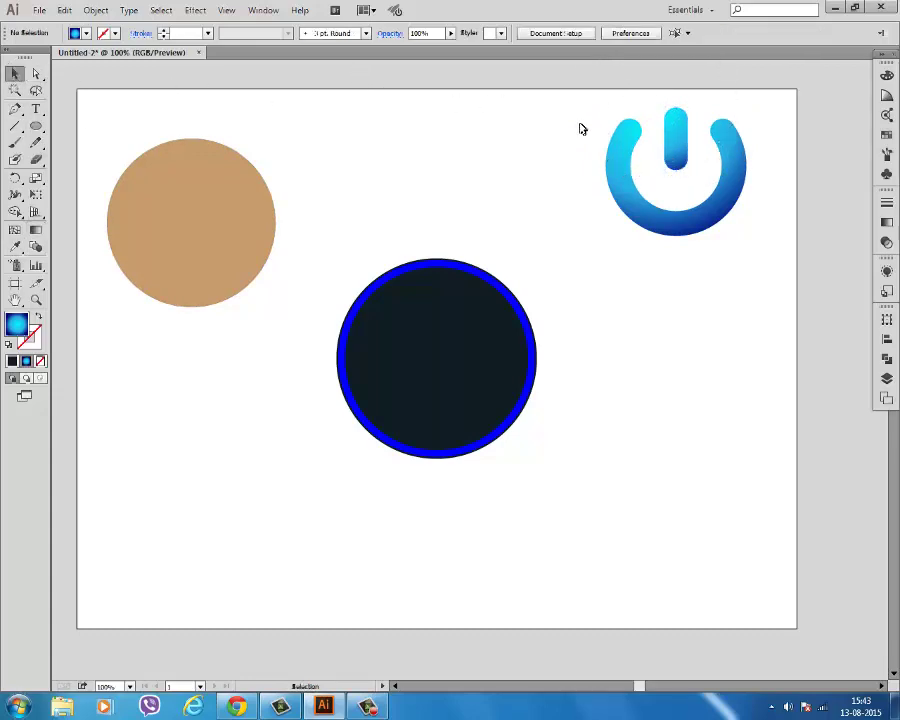
Step: Group all parts of the power icon into one object
{"action": "left_click_drag", "start_coordinate": [552, 108], "coordinate": [743, 232]}
{"action": "key", "text": "a"}
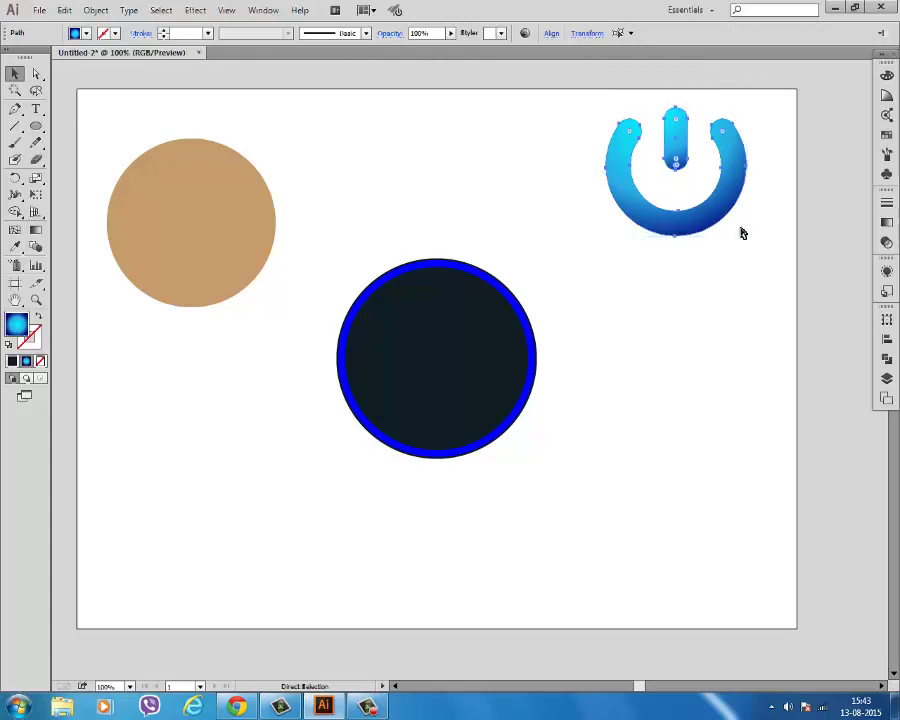
{"action": "key", "text": "ctrl+g"}
{"action": "key", "text": "v"}
{"action": "left_click", "coordinate": [627, 313]}
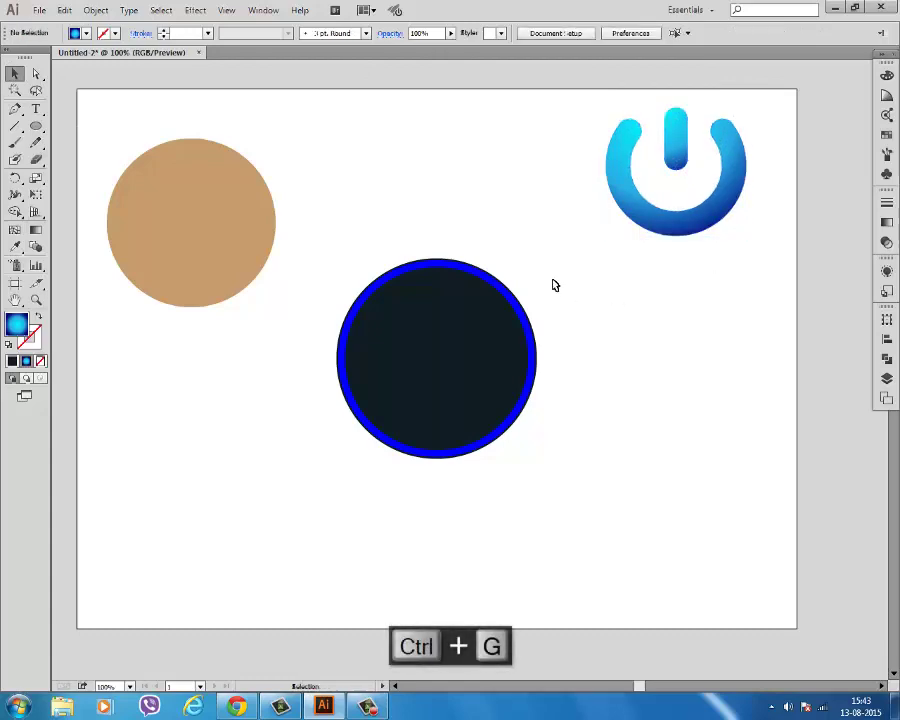
Step: Nudge the tan circle right and draw an arc up across it with the Arc tool
{"action": "left_click", "coordinate": [415, 309]}
{"action": "left_click", "coordinate": [200, 221]}
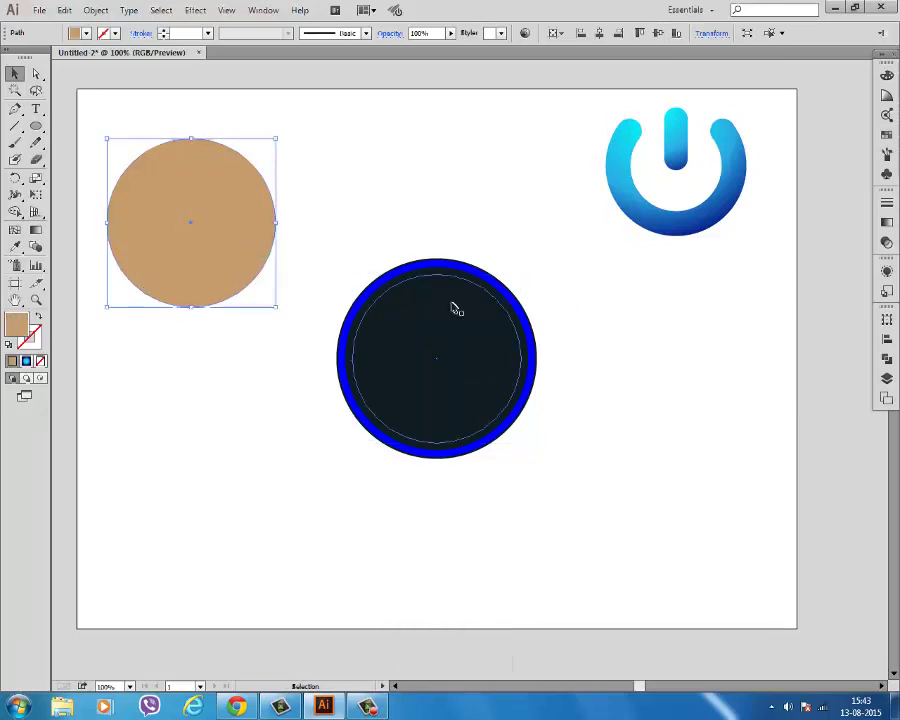
{"action": "left_click_drag", "start_coordinate": [174, 192], "coordinate": [212, 198]}
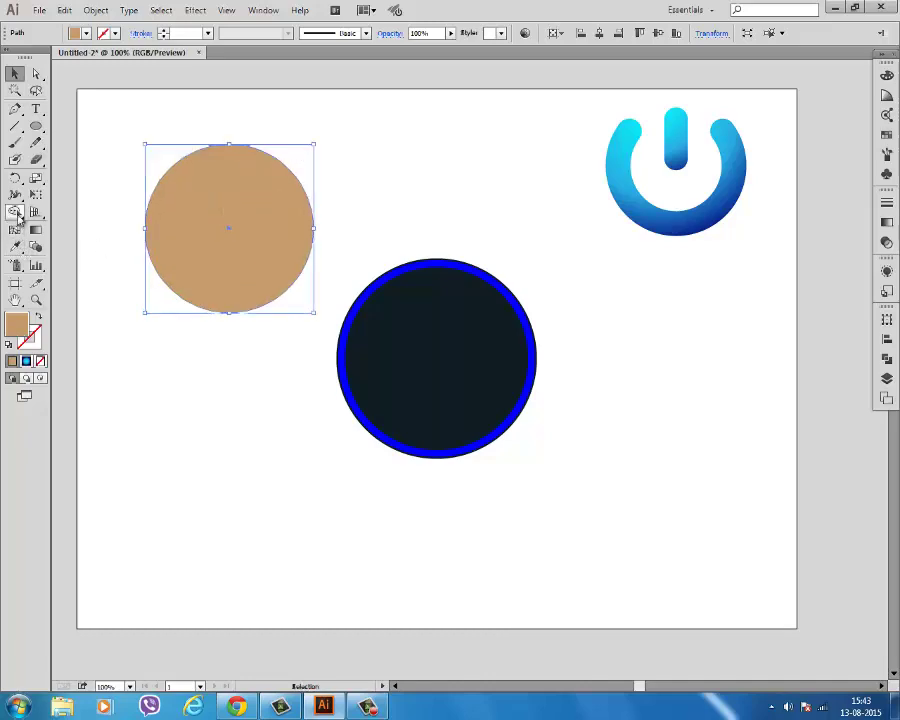
{"action": "left_click", "coordinate": [15, 128]}
{"action": "left_click_drag", "start_coordinate": [15, 128], "coordinate": [50, 140]}
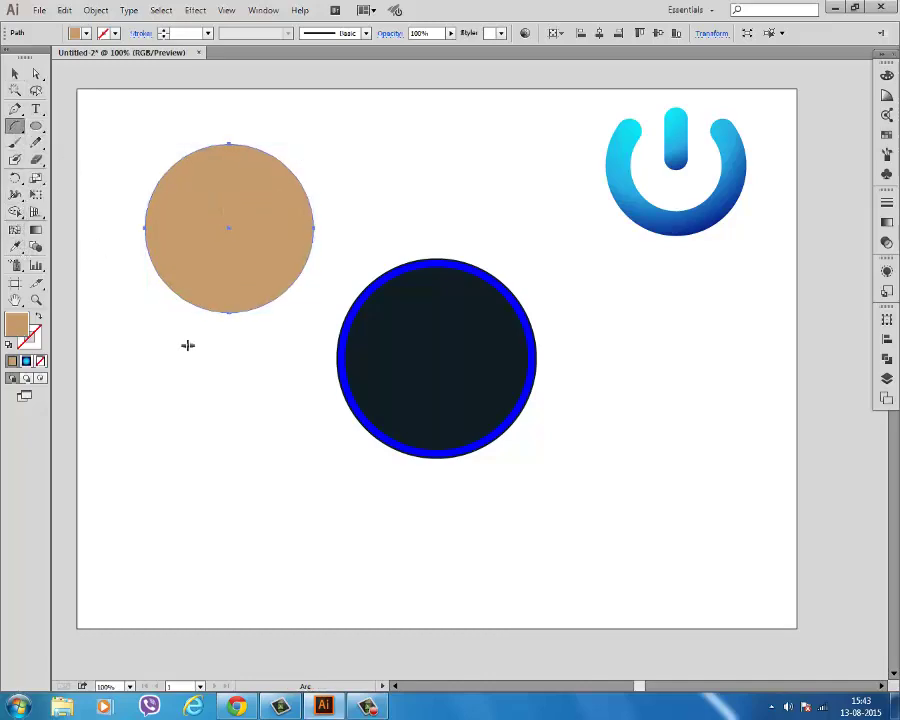
{"action": "mouse_move", "coordinate": [184, 350]}
{"action": "left_mouse_down"}
{"action": "mouse_move", "coordinate": [288, 197]}
{"action": "mouse_move", "coordinate": [330, 163]}
{"action": "left_mouse_up"}
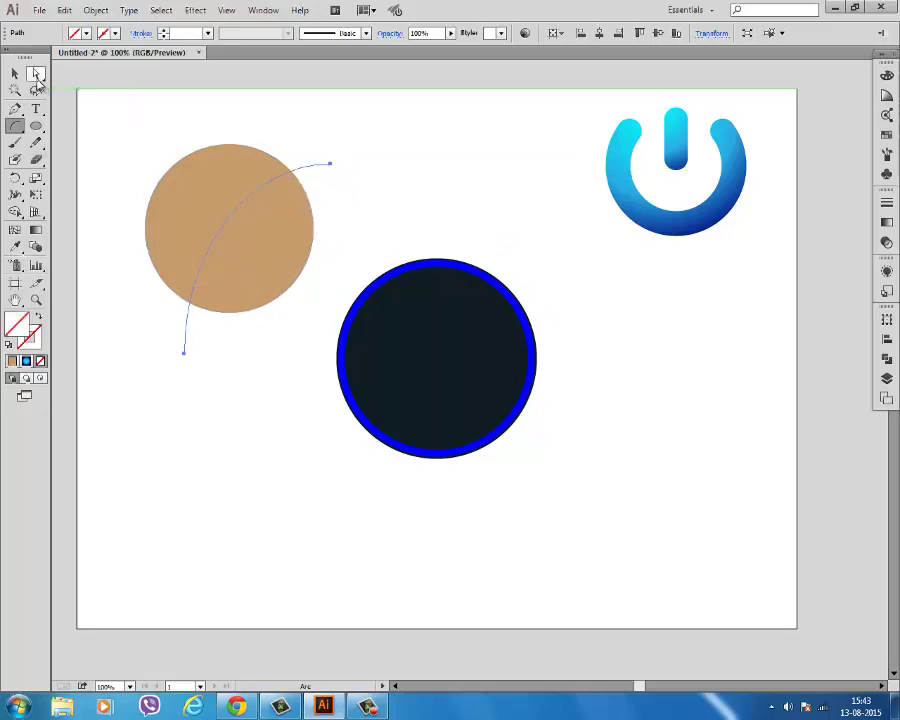
Step: Adjust the arc's end anchors and curve so it runs from below the circle to its edge
{"action": "left_click", "coordinate": [36, 75]}
{"action": "left_click_drag", "start_coordinate": [186, 360], "coordinate": [168, 350]}
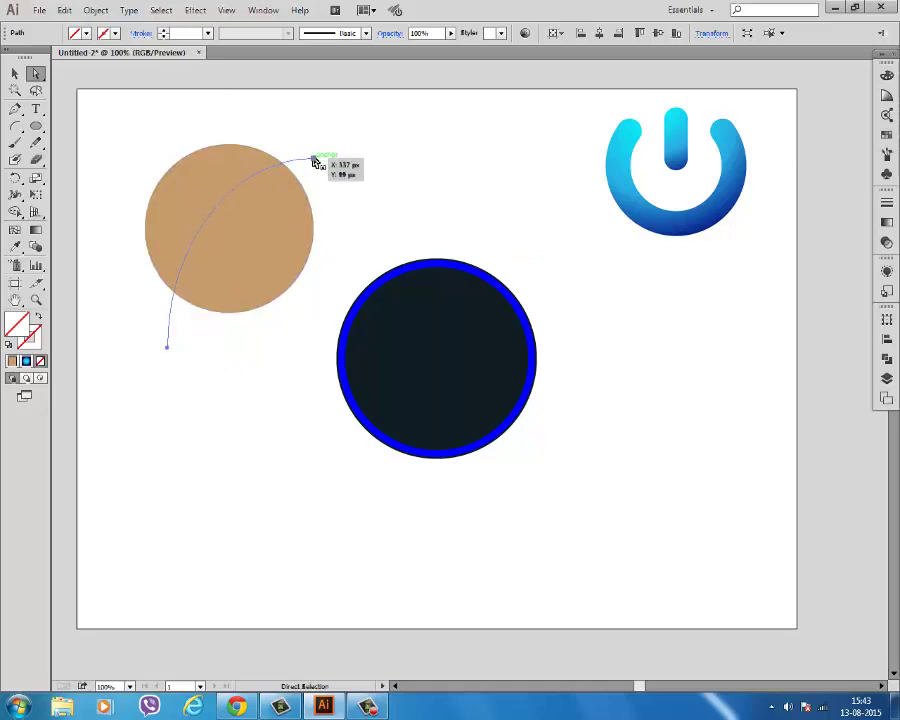
{"action": "mouse_move", "coordinate": [314, 158]}
{"action": "left_mouse_down"}
{"action": "mouse_move", "coordinate": [321, 181]}
{"action": "mouse_move", "coordinate": [314, 177]}
{"action": "left_mouse_up"}
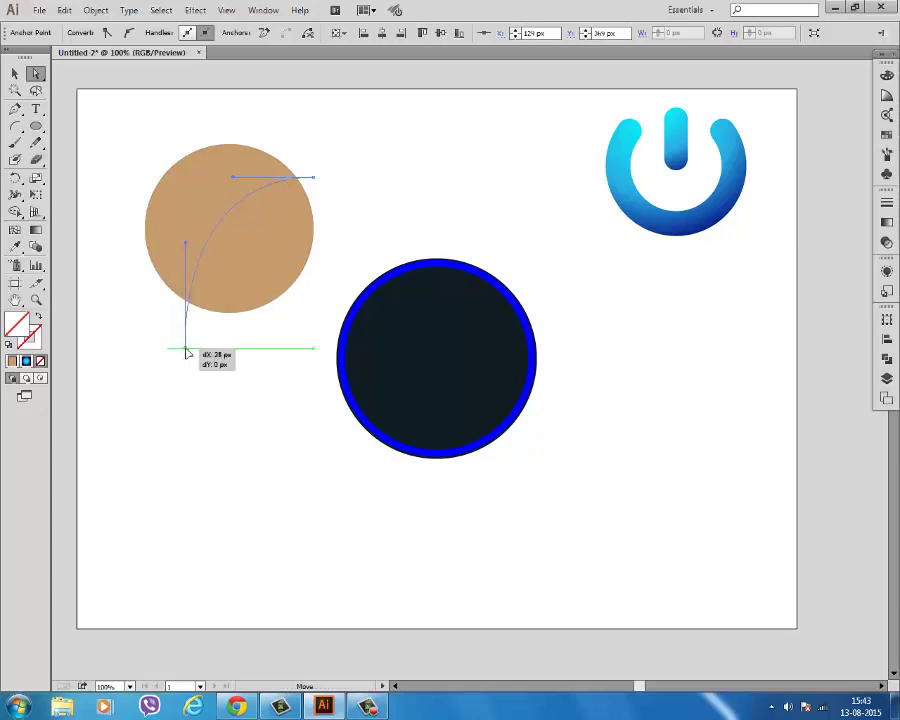
{"action": "left_click_drag", "start_coordinate": [167, 350], "coordinate": [188, 342]}
{"action": "mouse_move", "coordinate": [191, 241]}
{"action": "left_mouse_down"}
{"action": "mouse_move", "coordinate": [157, 247]}
{"action": "mouse_move", "coordinate": [166, 261]}
{"action": "left_mouse_up"}
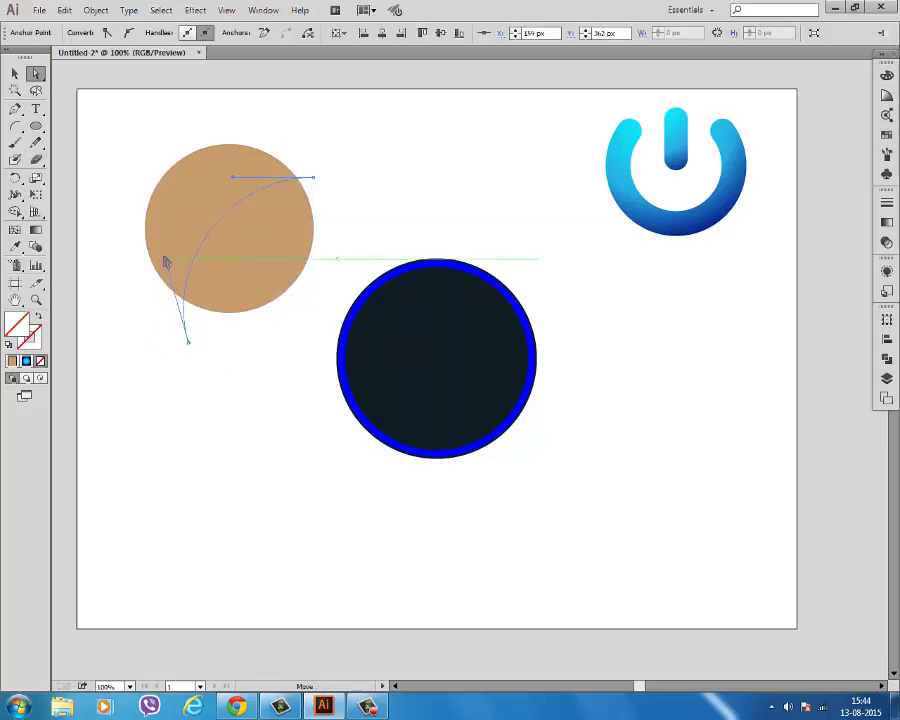
Step: Select the tan circle and arc together and show the Pathfinder options
{"action": "key", "text": "v"}
{"action": "left_click_drag", "start_coordinate": [114, 108], "coordinate": [326, 328]}
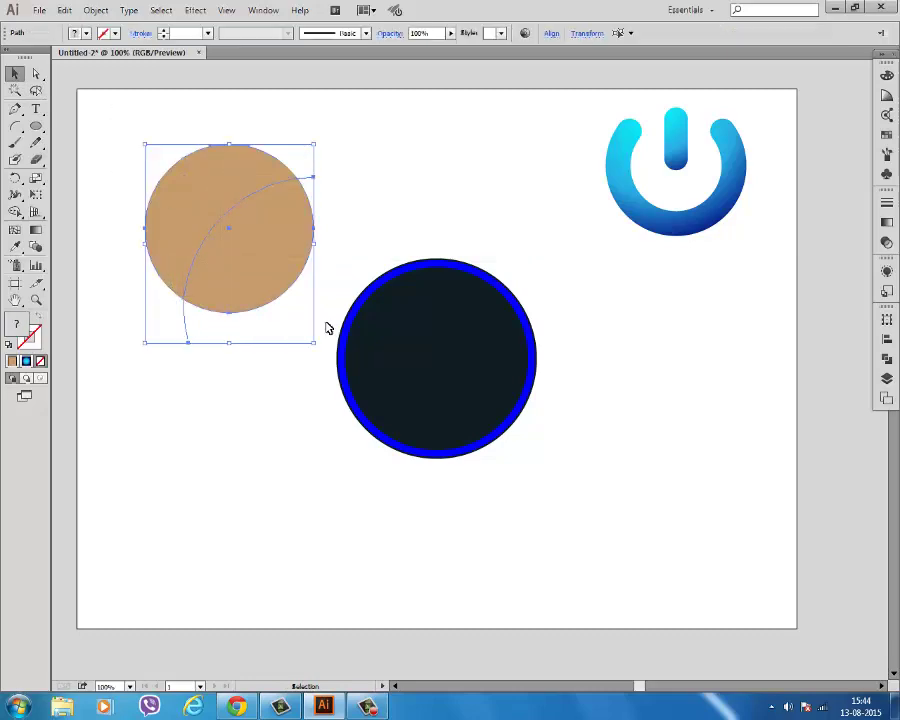
{"action": "left_click", "coordinate": [887, 360]}
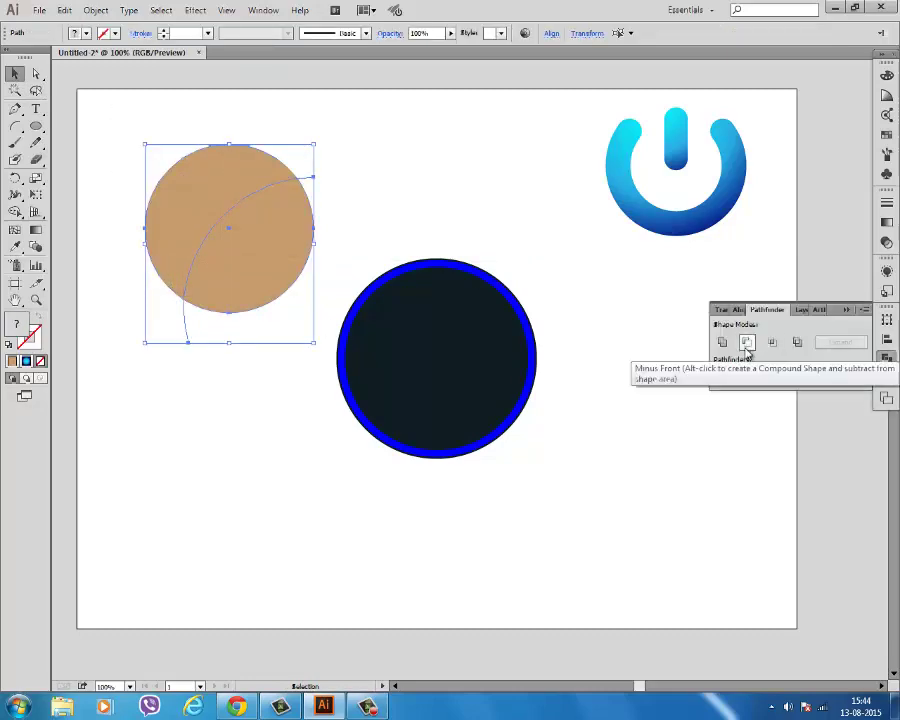
Step: Divide the tan circle along the arc with Pathfinder and ungroup the pieces
{"action": "left_click", "coordinate": [725, 381]}
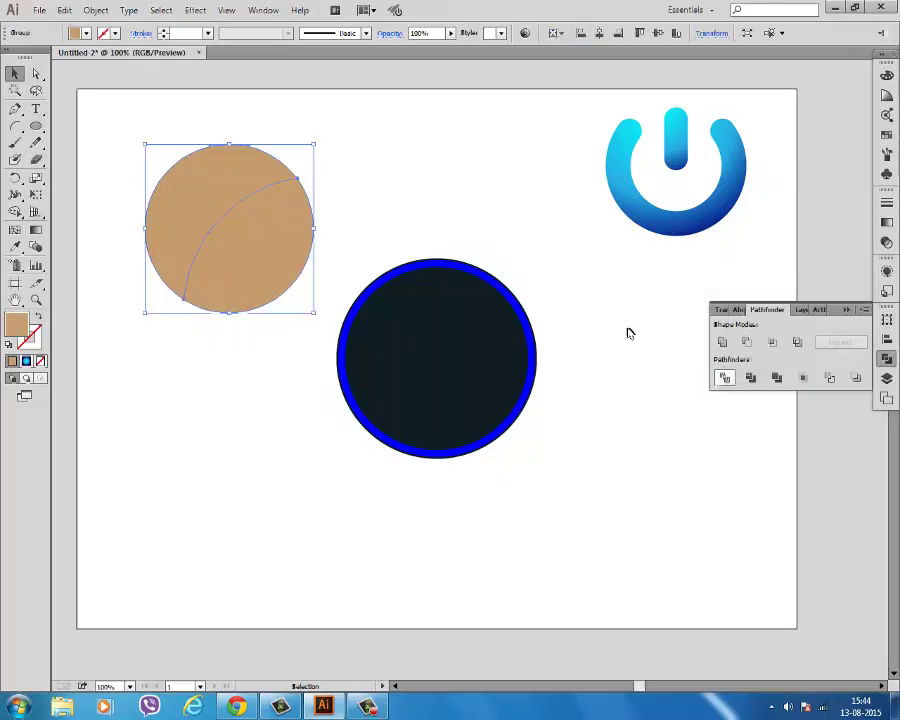
{"action": "left_click", "coordinate": [317, 234]}
{"action": "left_click", "coordinate": [281, 229]}
{"action": "right_click", "coordinate": [281, 229]}
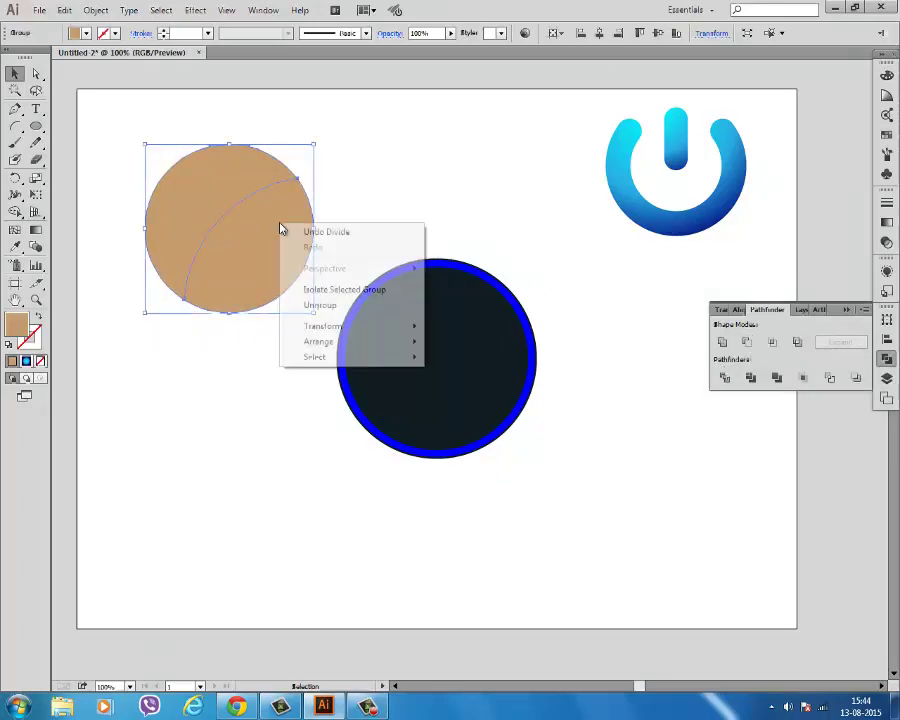
{"action": "left_click", "coordinate": [325, 305]}
Step: Pull the lens piece away and move the tan crescent onto the dark circle
{"action": "left_click", "coordinate": [382, 181]}
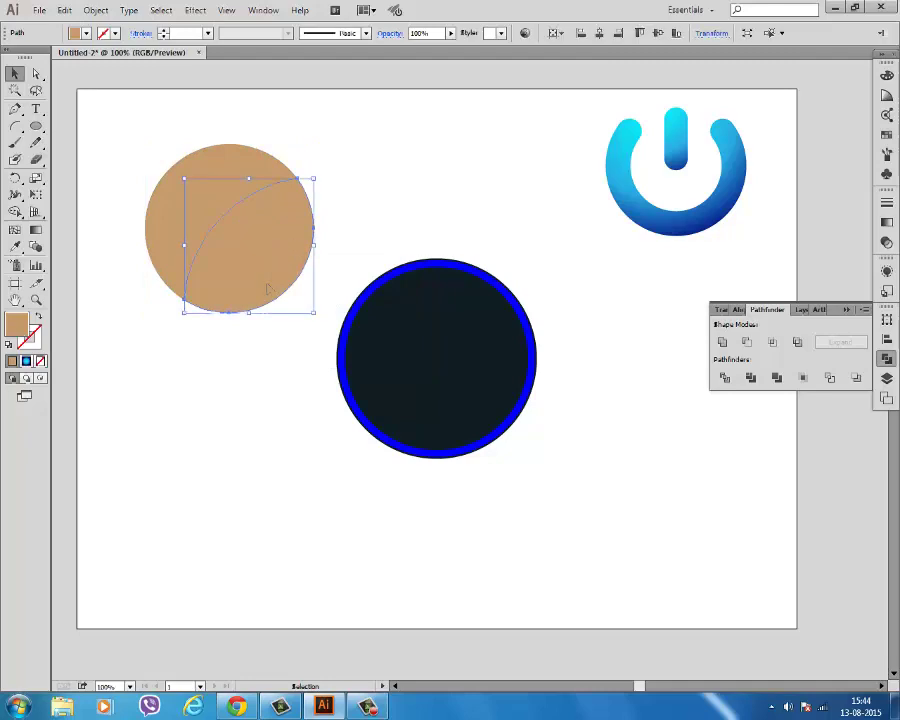
{"action": "left_click_drag", "start_coordinate": [290, 245], "coordinate": [210, 469]}
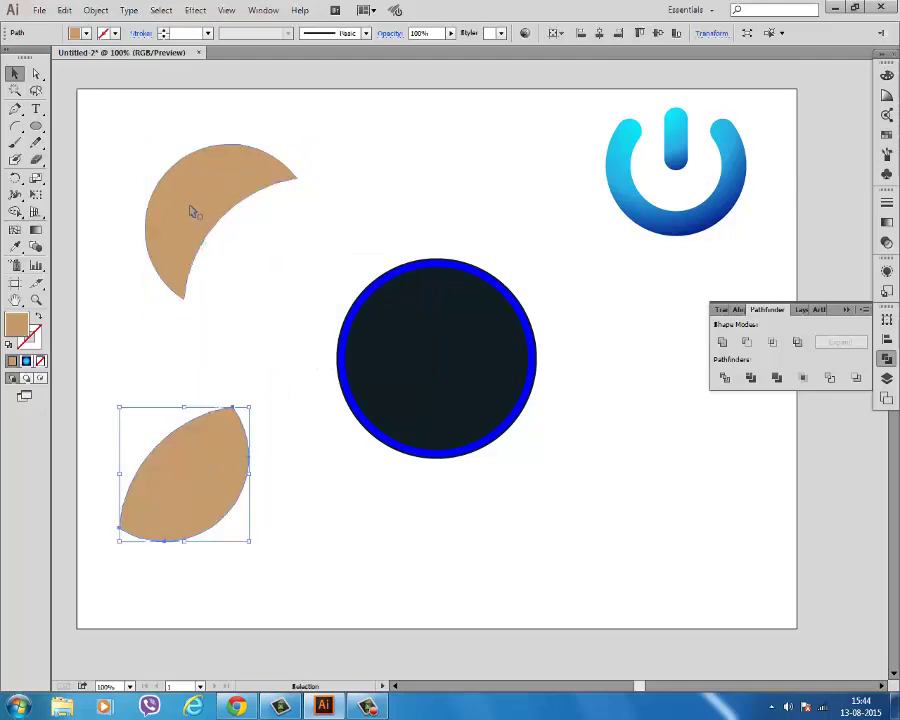
{"action": "left_click", "coordinate": [192, 211]}
{"action": "left_click_drag", "start_coordinate": [210, 222], "coordinate": [397, 341]}
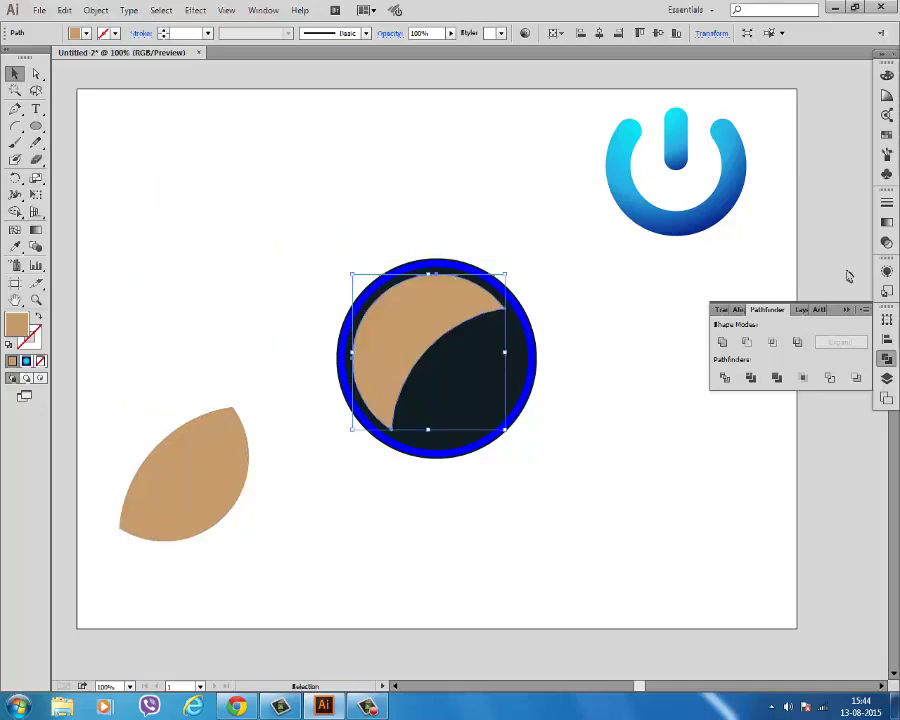
Step: Fill the crescent with the White, Black gradient, making the black stop white at 0% opacity
{"action": "left_click", "coordinate": [881, 223]}
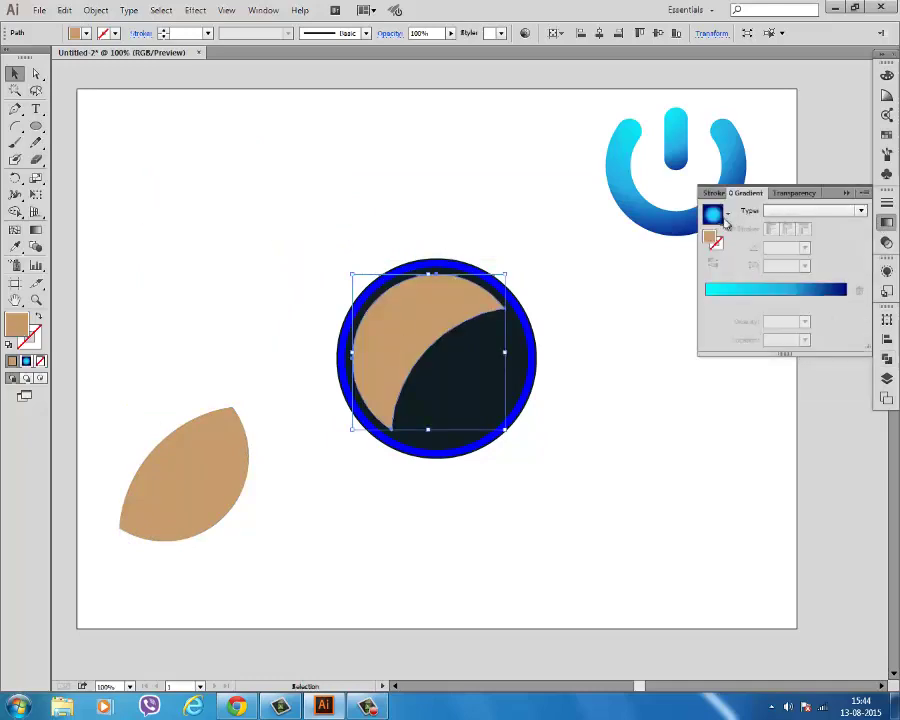
{"action": "left_click", "coordinate": [727, 213]}
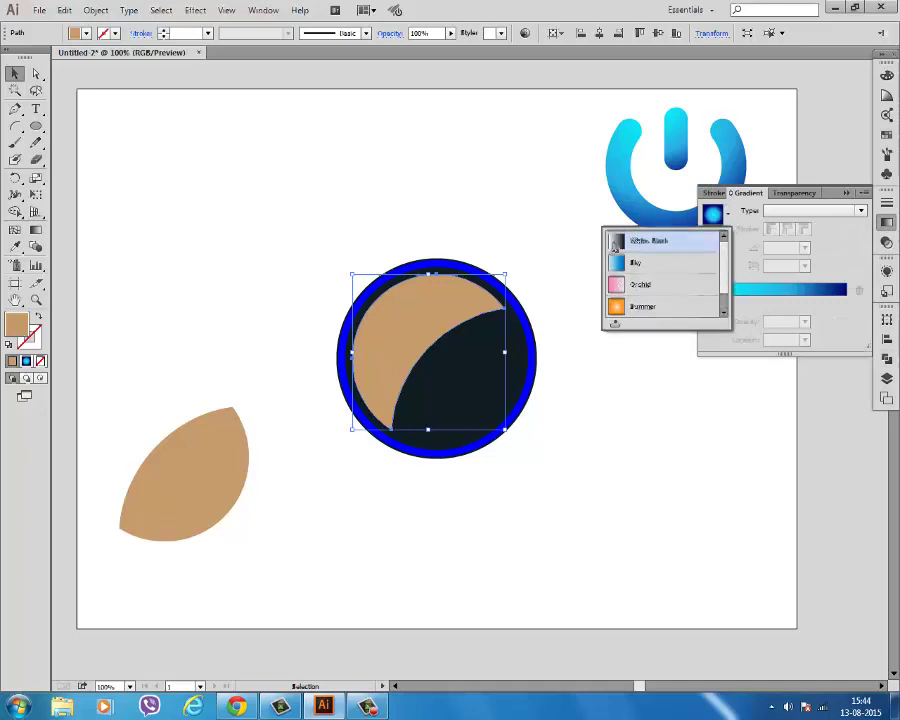
{"action": "left_click", "coordinate": [660, 241]}
{"action": "double_click", "coordinate": [846, 304]}
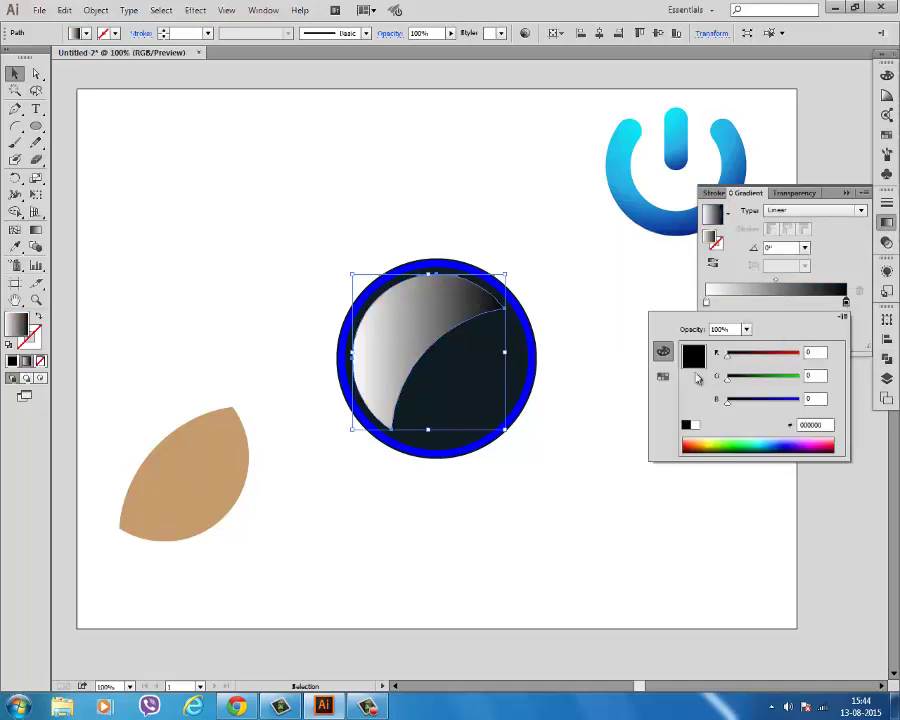
{"action": "left_click", "coordinate": [697, 428]}
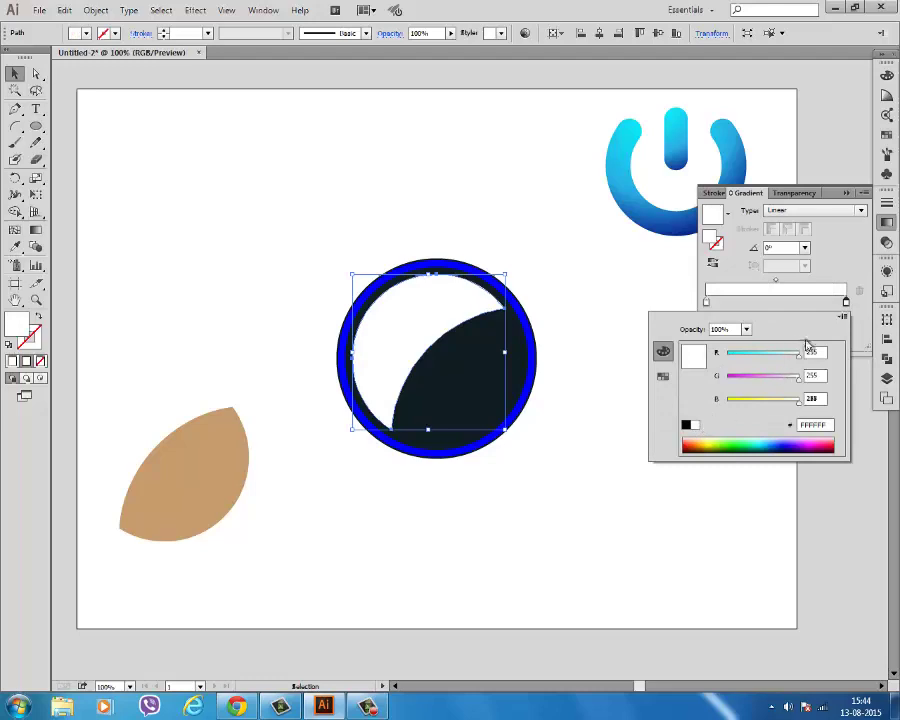
{"action": "left_click", "coordinate": [746, 329]}
{"action": "left_click", "coordinate": [762, 345]}
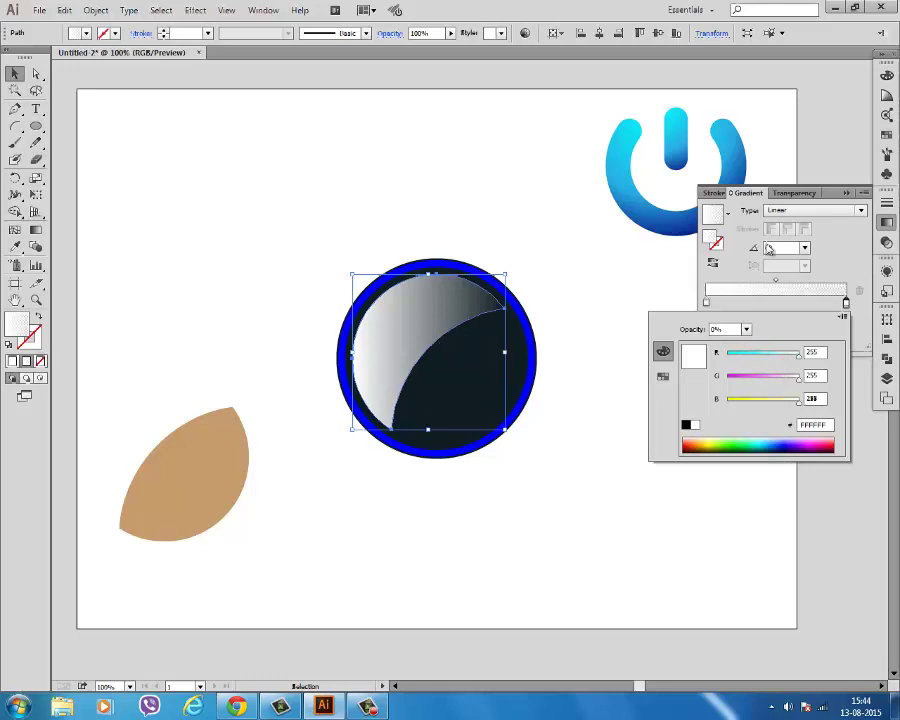
{"action": "left_click", "coordinate": [416, 272]}
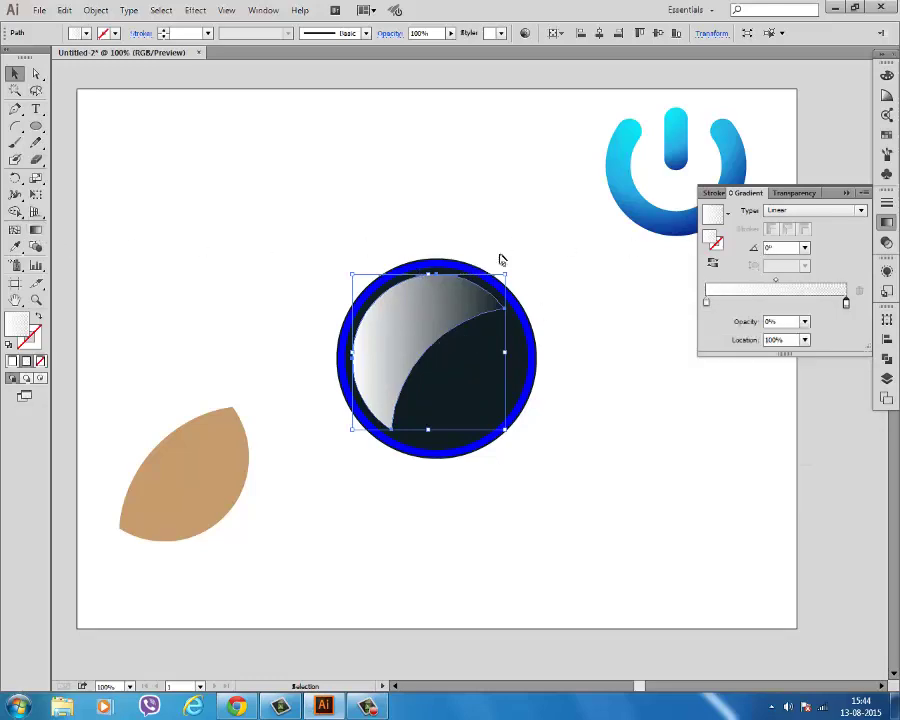
Step: Angle the crescent's gradient diagonally from upper right to lower left
{"action": "left_click", "coordinate": [36, 229]}
{"action": "left_click_drag", "start_coordinate": [494, 259], "coordinate": [358, 434]}
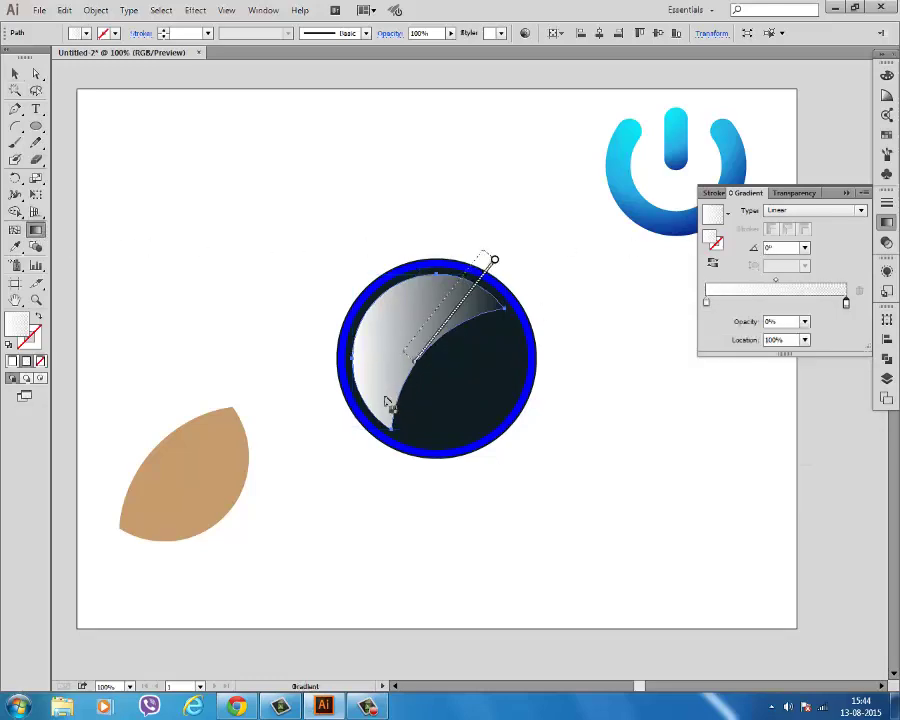
{"action": "left_click_drag", "start_coordinate": [483, 228], "coordinate": [346, 466]}
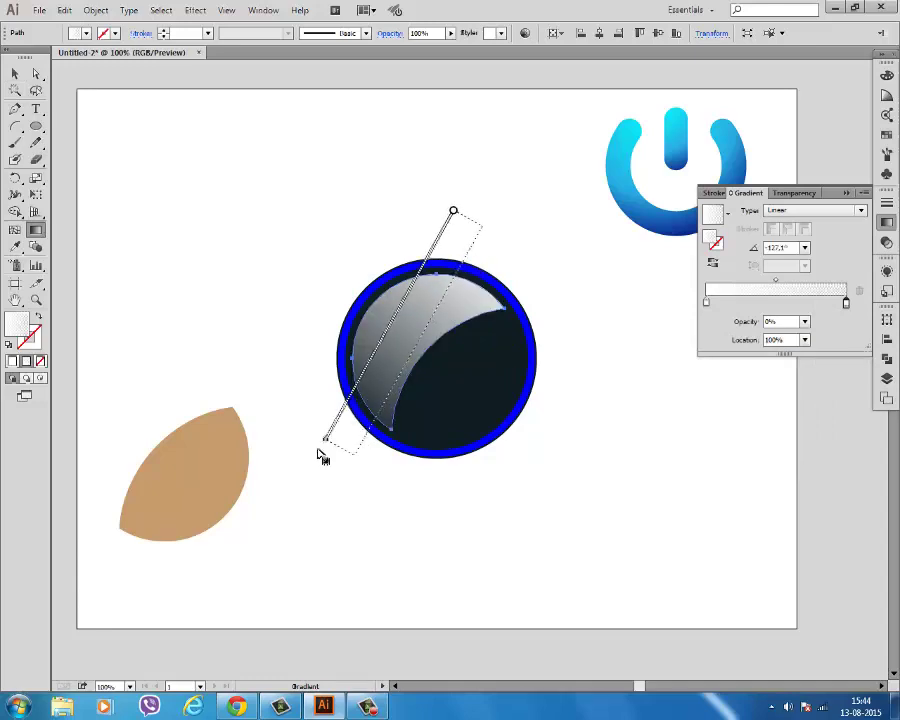
{"action": "left_click_drag", "start_coordinate": [526, 190], "coordinate": [347, 432]}
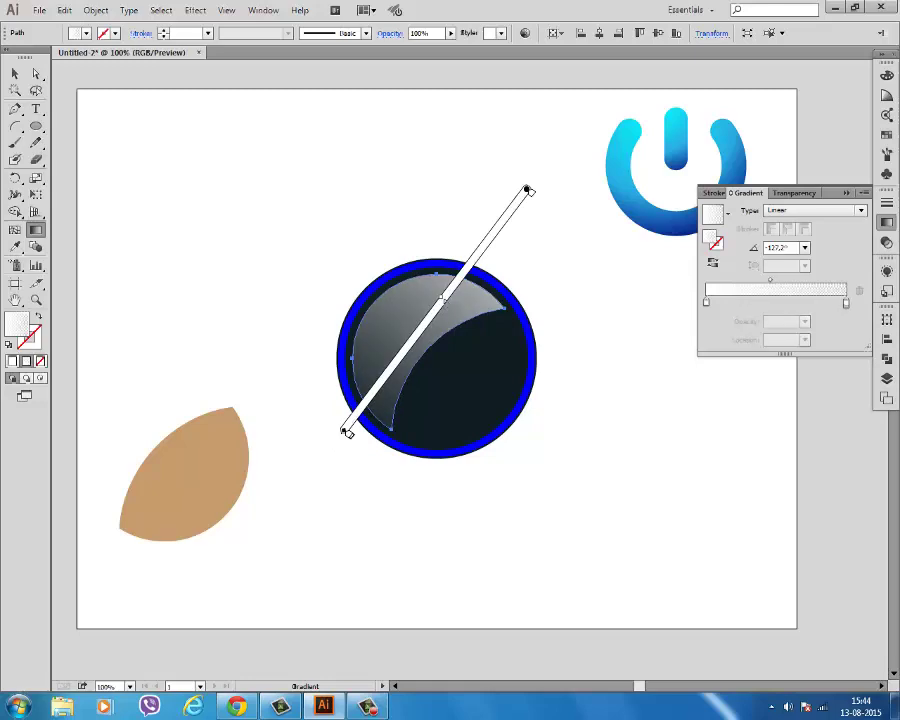
Step: Select the blue power symbol and move it onto the dark circle
{"action": "left_click", "coordinate": [14, 73]}
{"action": "left_click", "coordinate": [152, 92]}
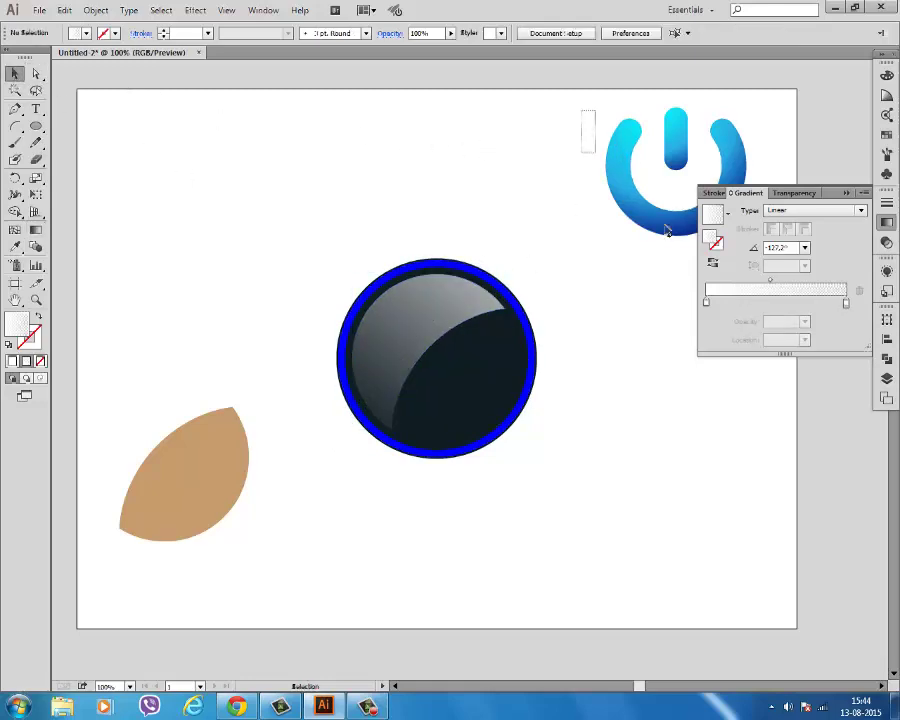
{"action": "left_click_drag", "start_coordinate": [584, 112], "coordinate": [668, 228]}
{"action": "left_click_drag", "start_coordinate": [674, 179], "coordinate": [434, 346]}
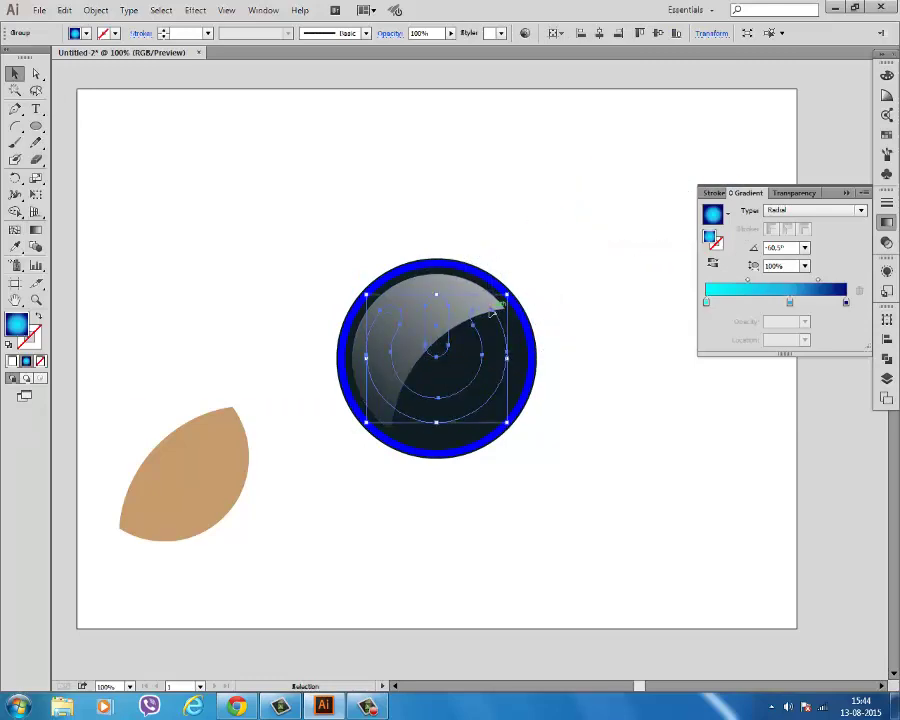
Step: Paste the power symbol behind the glossy crescent highlight using Ctrl+X and Ctrl+B
{"action": "key", "text": "a"}
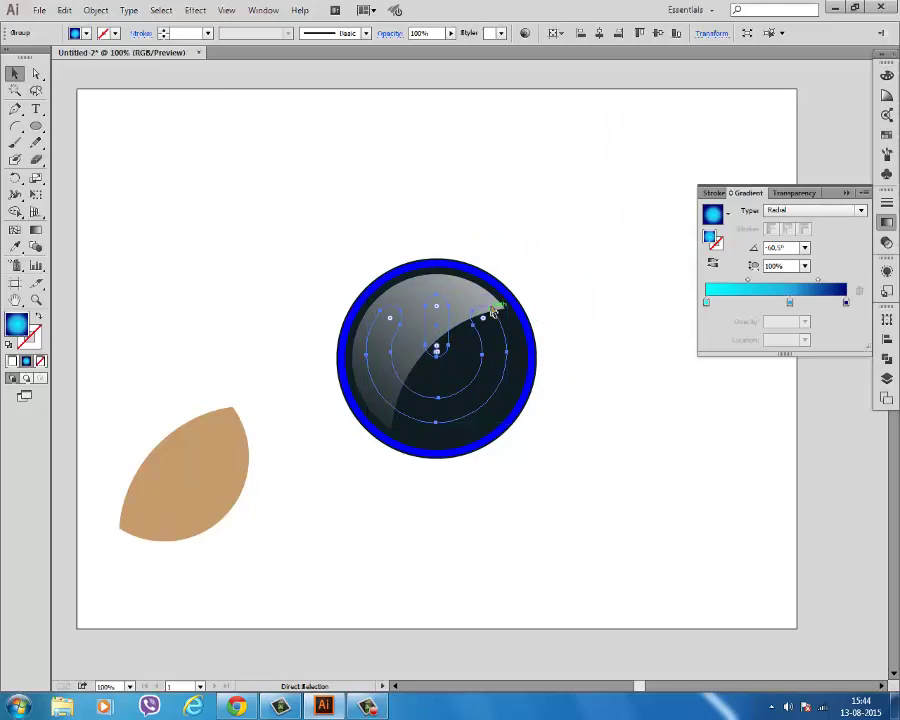
{"action": "key", "text": "ctrl+x"}
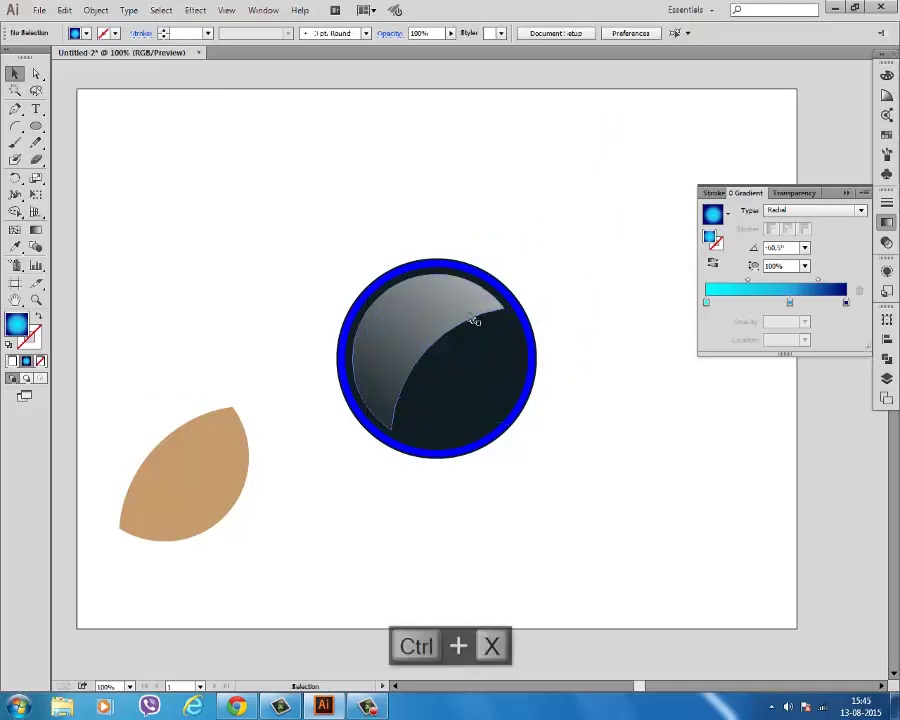
{"action": "left_click", "coordinate": [415, 323]}
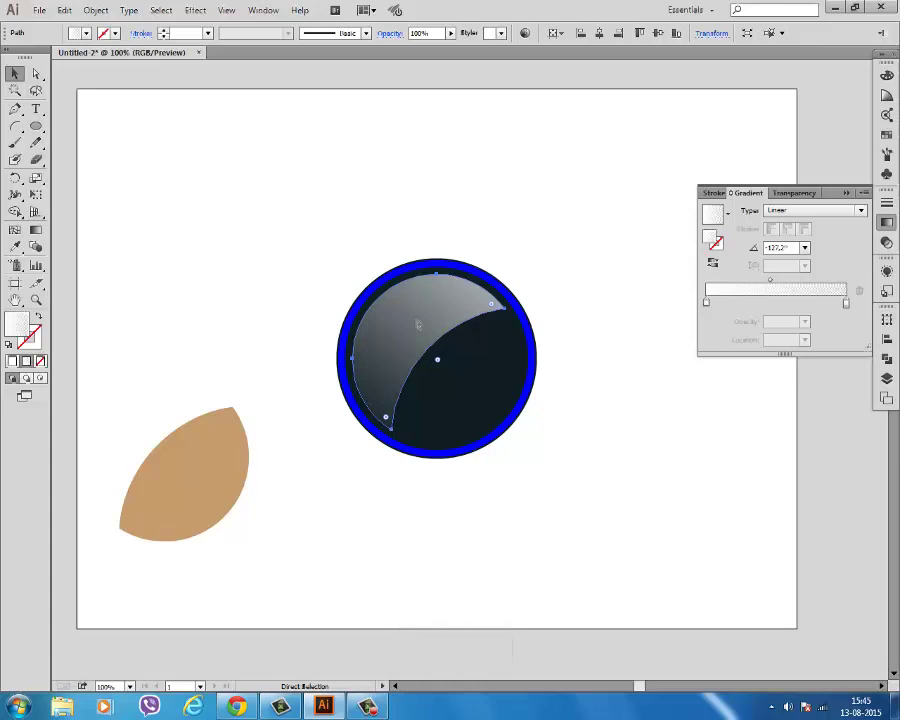
{"action": "key", "text": "ctrl+b"}
{"action": "left_click", "coordinate": [531, 195]}
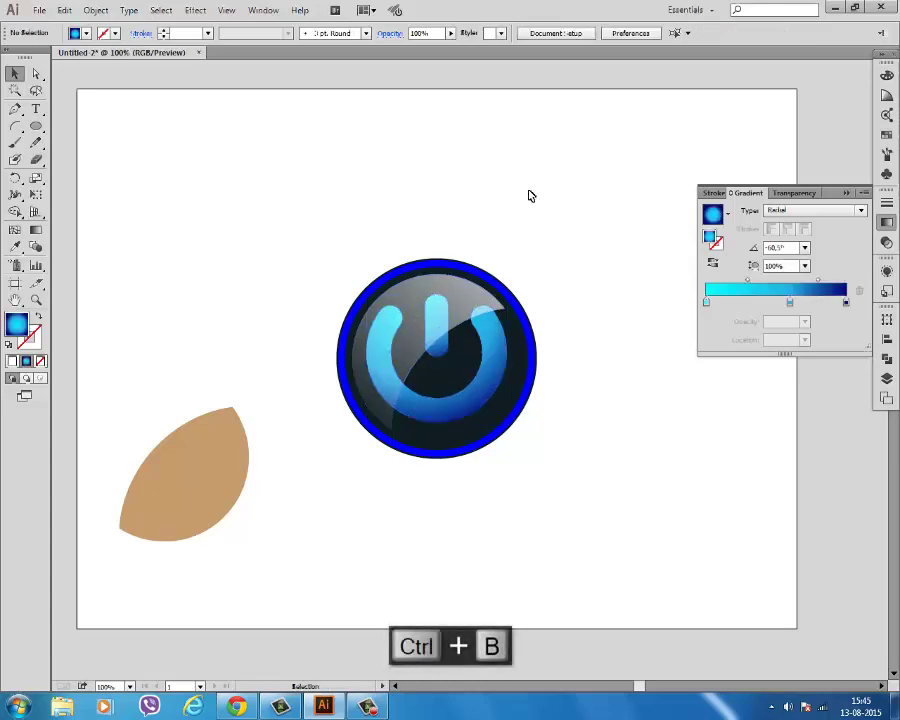
{"action": "left_click", "coordinate": [437, 263]}
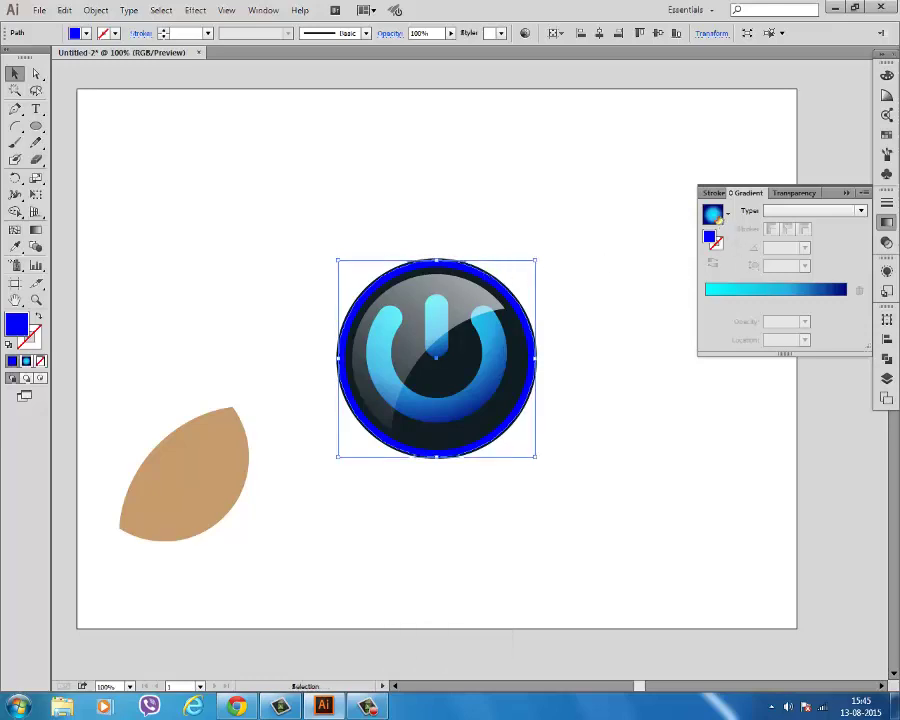
Step: Apply the Sky gradient to the ring, remove the middle stops, add one near 80%, and deepen the end blue
{"action": "left_click", "coordinate": [727, 213]}
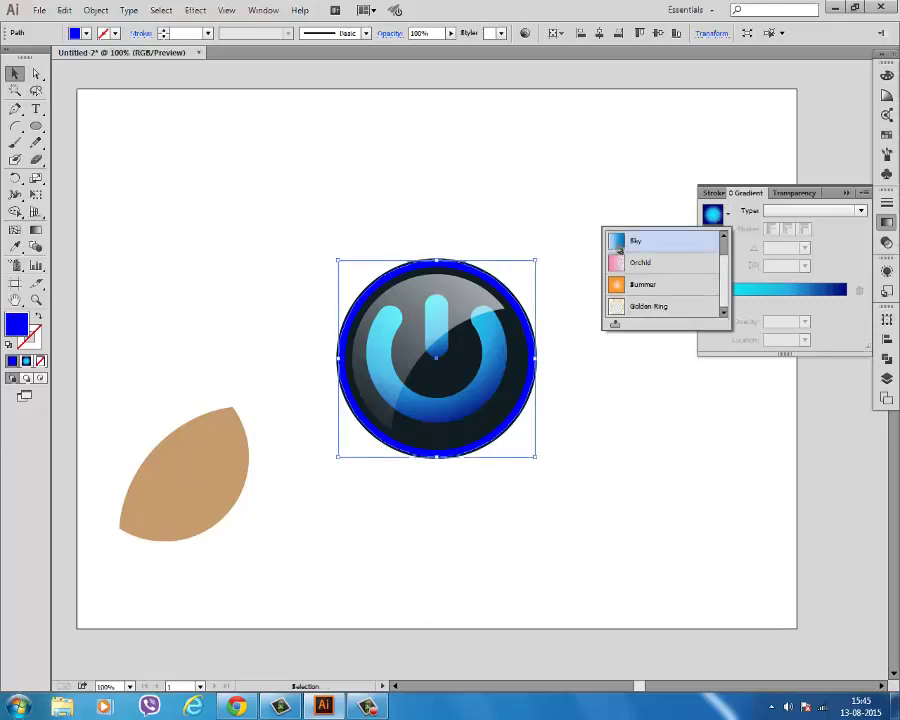
{"action": "left_click", "coordinate": [620, 245]}
{"action": "left_click", "coordinate": [786, 302]}
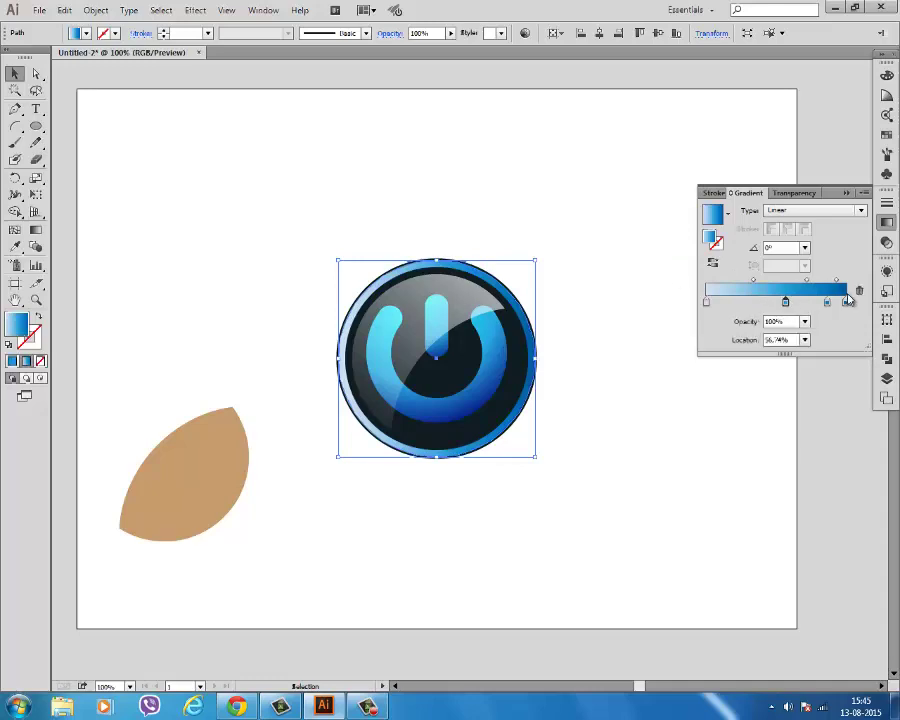
{"action": "left_click_drag", "start_coordinate": [786, 302], "coordinate": [862, 292]}
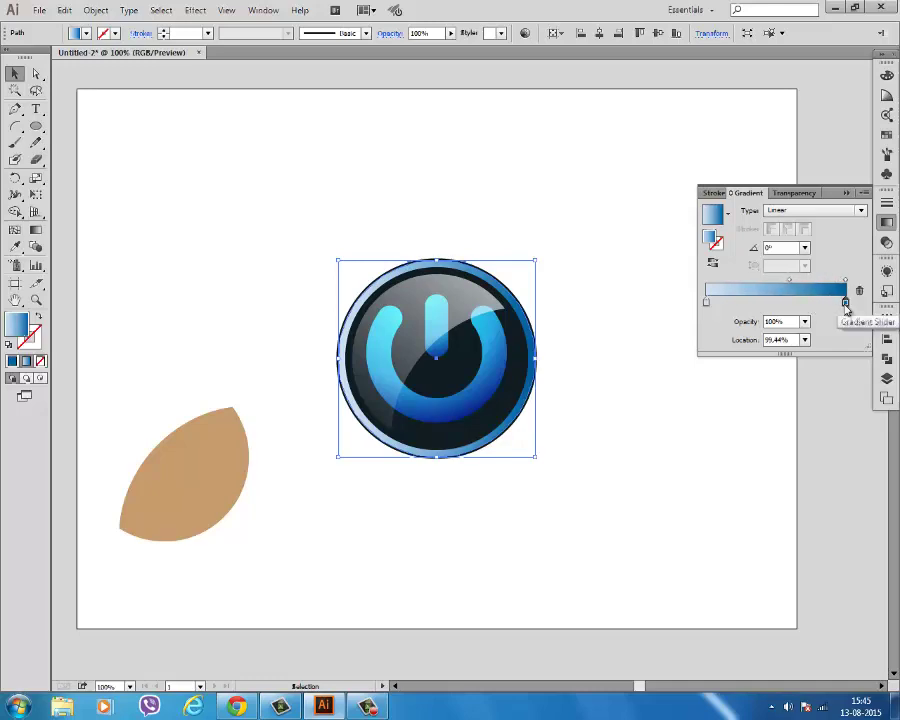
{"action": "left_click", "coordinate": [814, 302]}
{"action": "mouse_move", "coordinate": [815, 305]}
{"action": "left_mouse_down"}
{"action": "mouse_move", "coordinate": [856, 296]}
{"action": "mouse_move", "coordinate": [822, 310]}
{"action": "mouse_move", "coordinate": [846, 304]}
{"action": "left_mouse_up"}
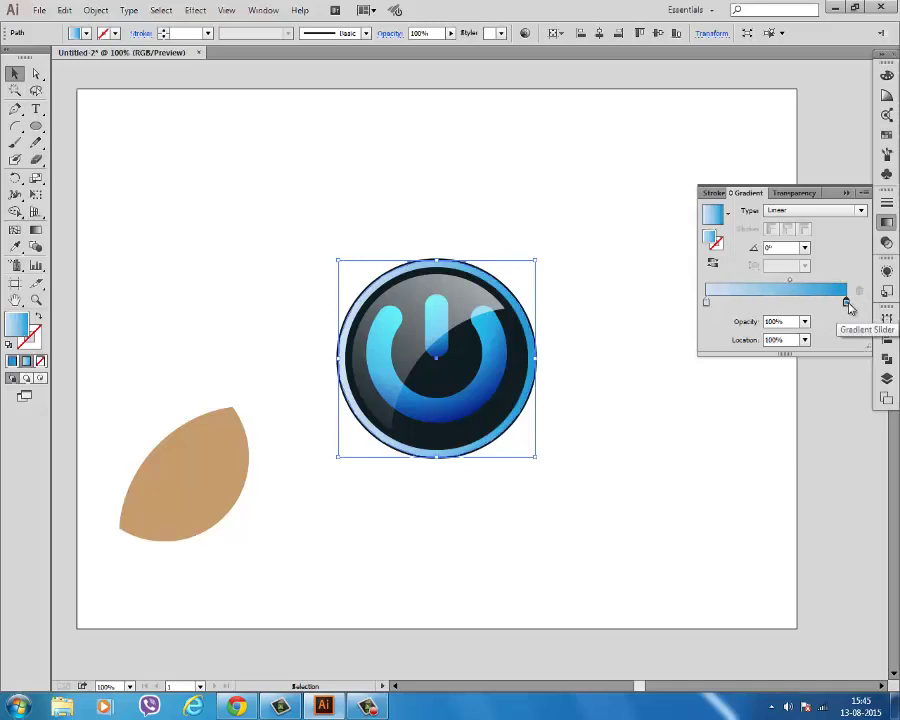
{"action": "double_click", "coordinate": [847, 305]}
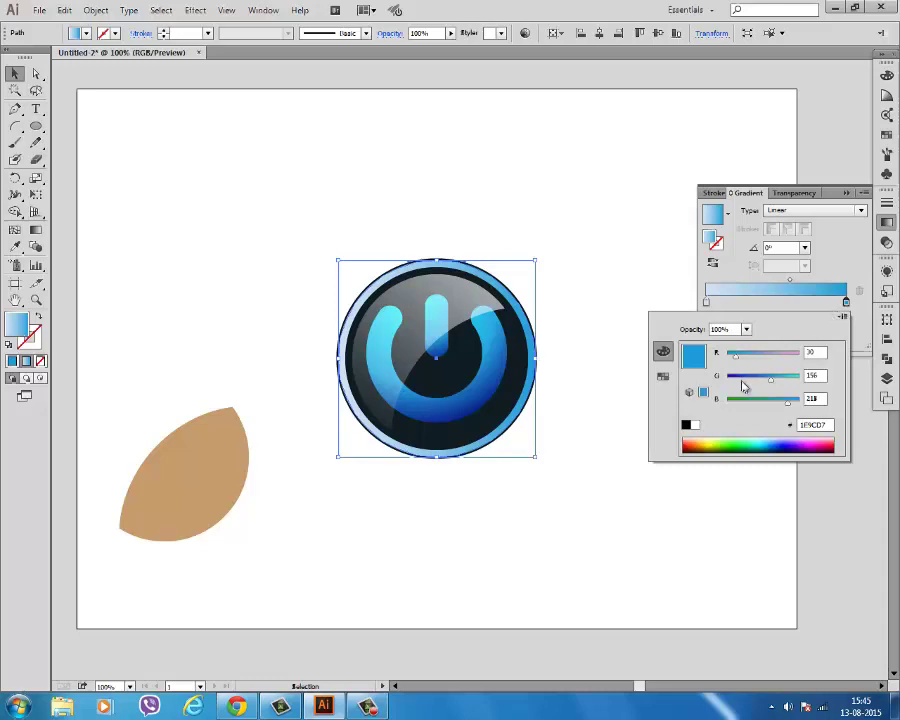
{"action": "left_click_drag", "start_coordinate": [773, 385], "coordinate": [763, 385]}
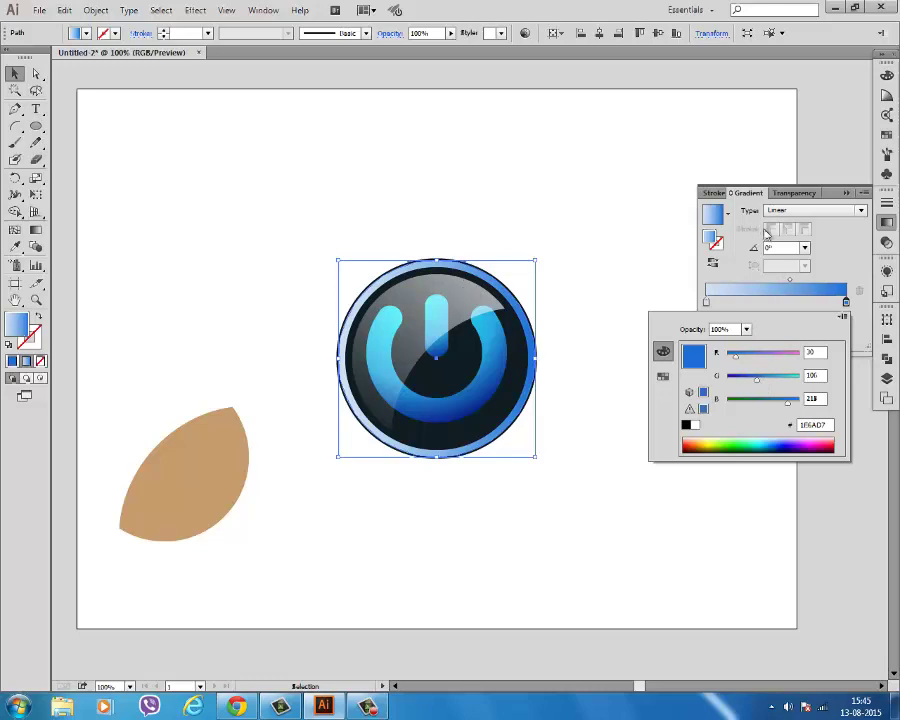
{"action": "left_click", "coordinate": [767, 233]}
Step: Make the ring's gradient radial, fitted to the circle's edge with its midpoint at 83.75%
{"action": "left_click", "coordinate": [812, 210]}
{"action": "left_click", "coordinate": [784, 235]}
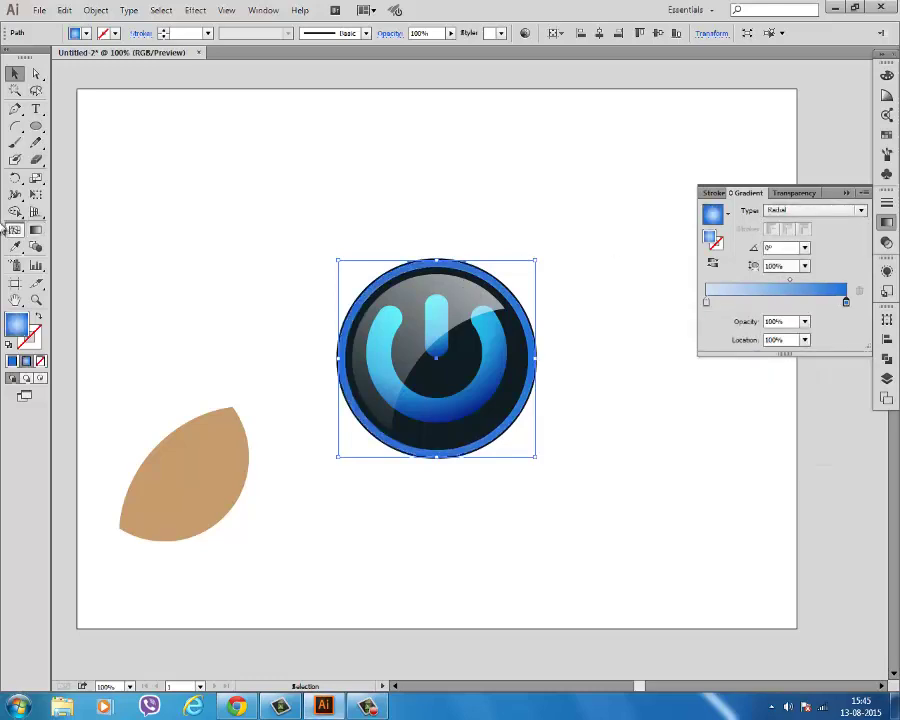
{"action": "left_click", "coordinate": [35, 229]}
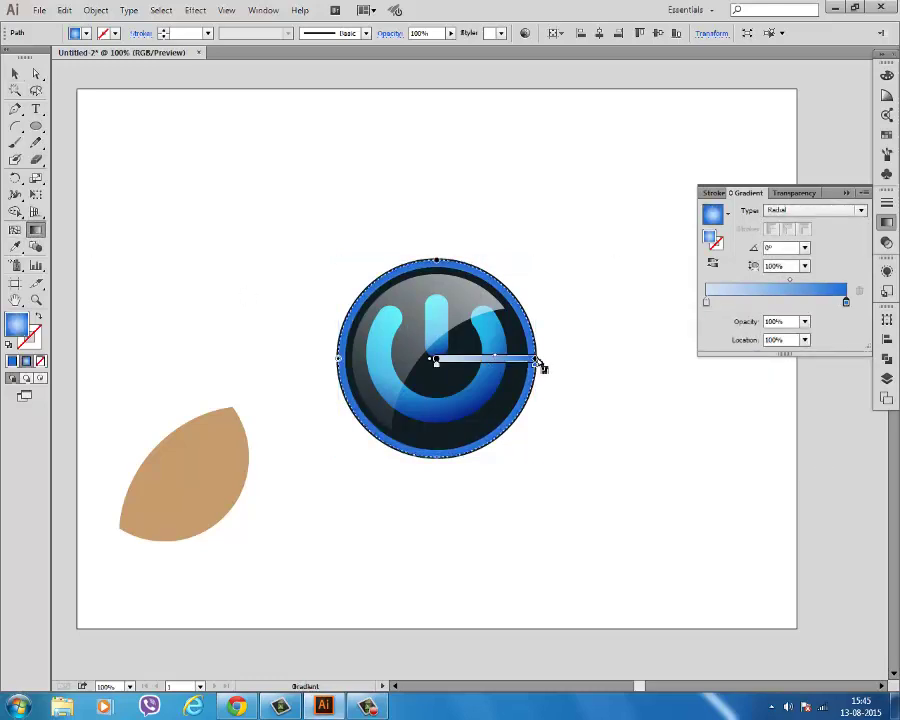
{"action": "left_click_drag", "start_coordinate": [538, 361], "coordinate": [567, 360]}
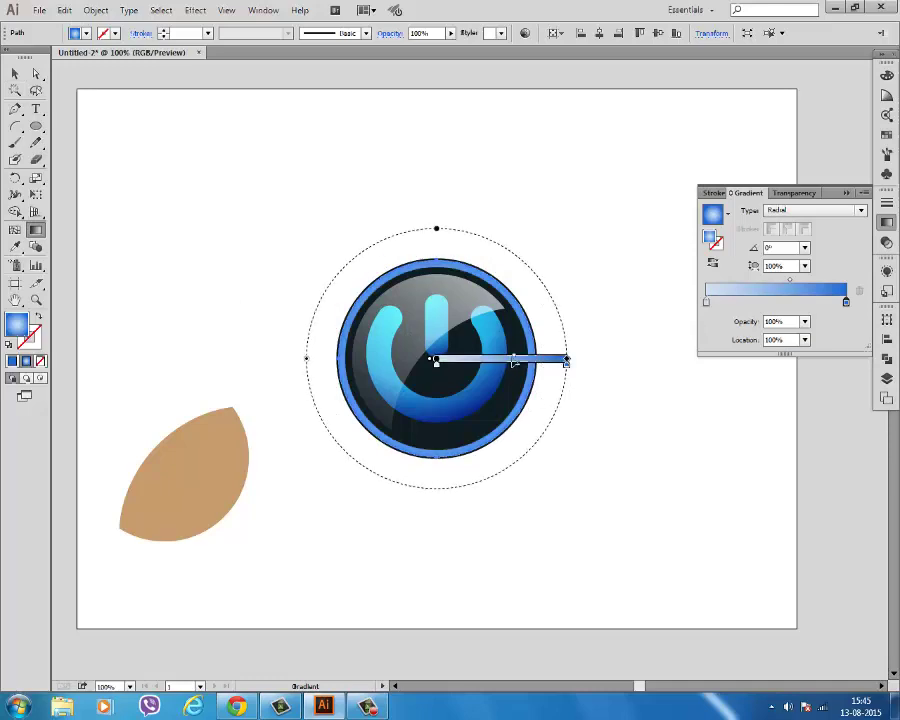
{"action": "left_click", "coordinate": [551, 368]}
{"action": "left_click_drag", "start_coordinate": [568, 372], "coordinate": [538, 370]}
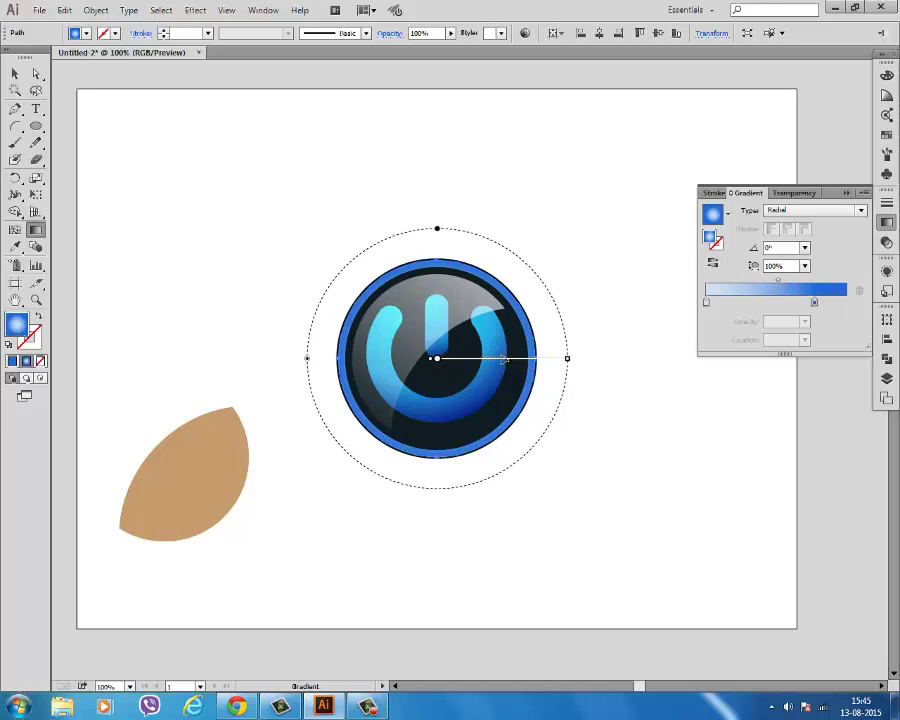
{"action": "left_click_drag", "start_coordinate": [513, 362], "coordinate": [537, 365]}
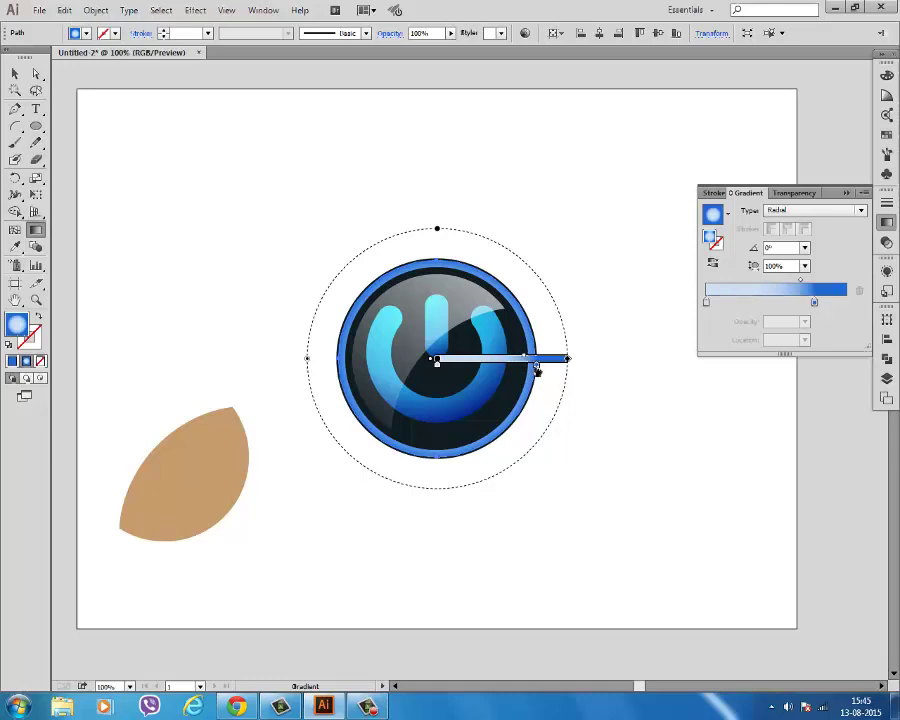
{"action": "left_click", "coordinate": [801, 284]}
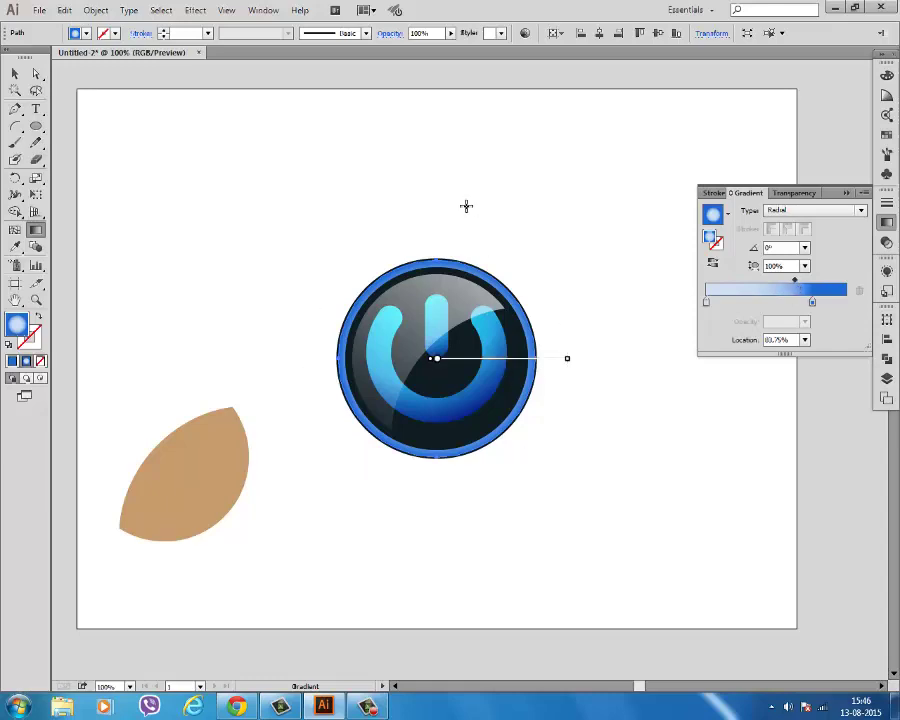
{"action": "left_click", "coordinate": [14, 73]}
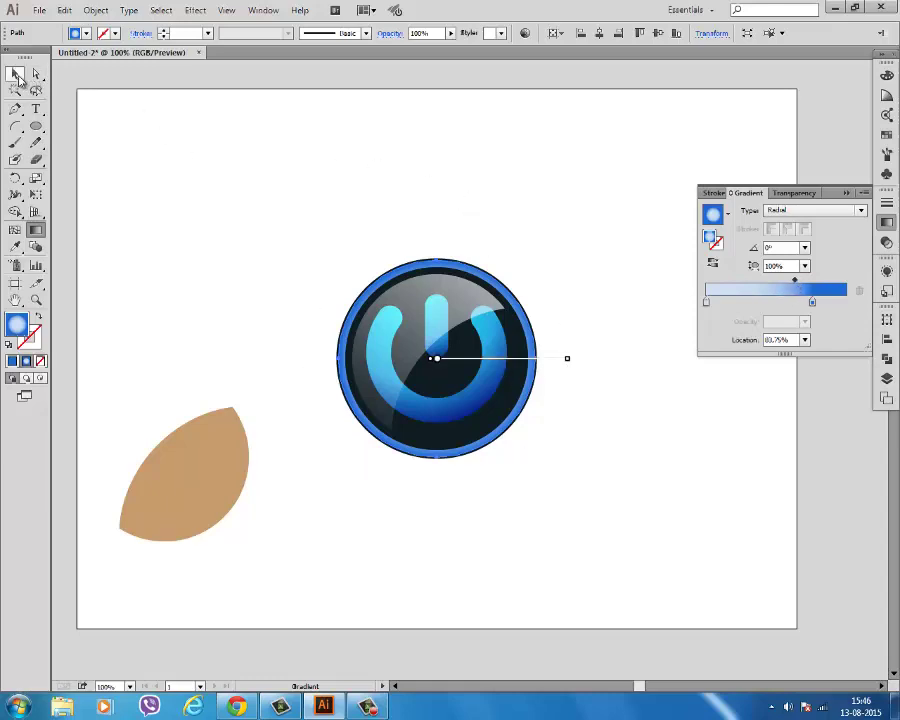
Step: Delete the leftover tan leaf piece
{"action": "left_click", "coordinate": [115, 84]}
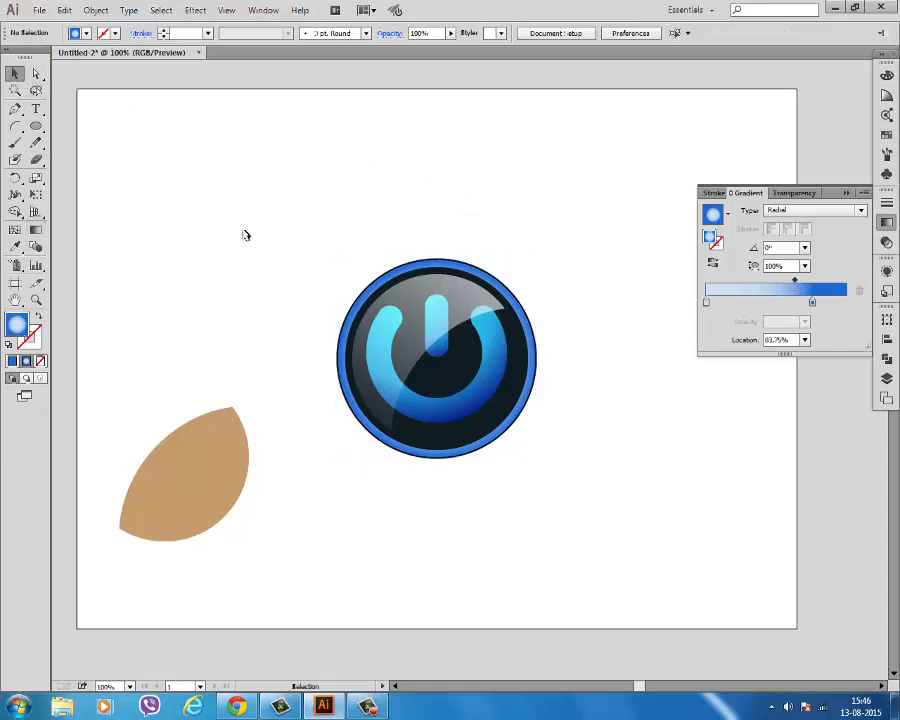
{"action": "left_click", "coordinate": [196, 462]}
{"action": "key", "text": "Delete"}
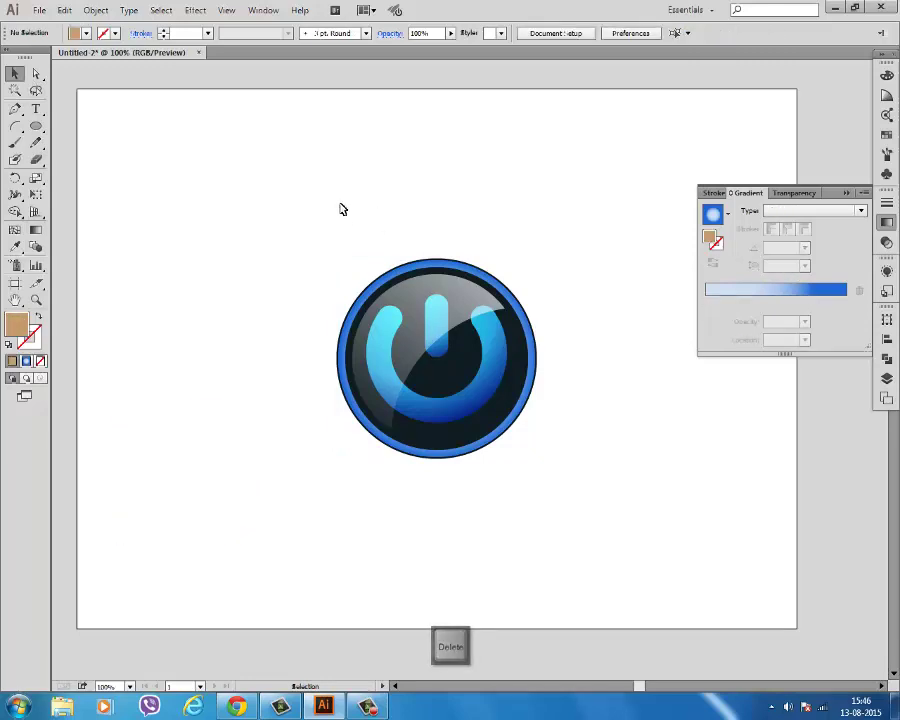
Step: Align the power symbol and dark circle centred on each other, then deselect
{"action": "left_click", "coordinate": [439, 351]}
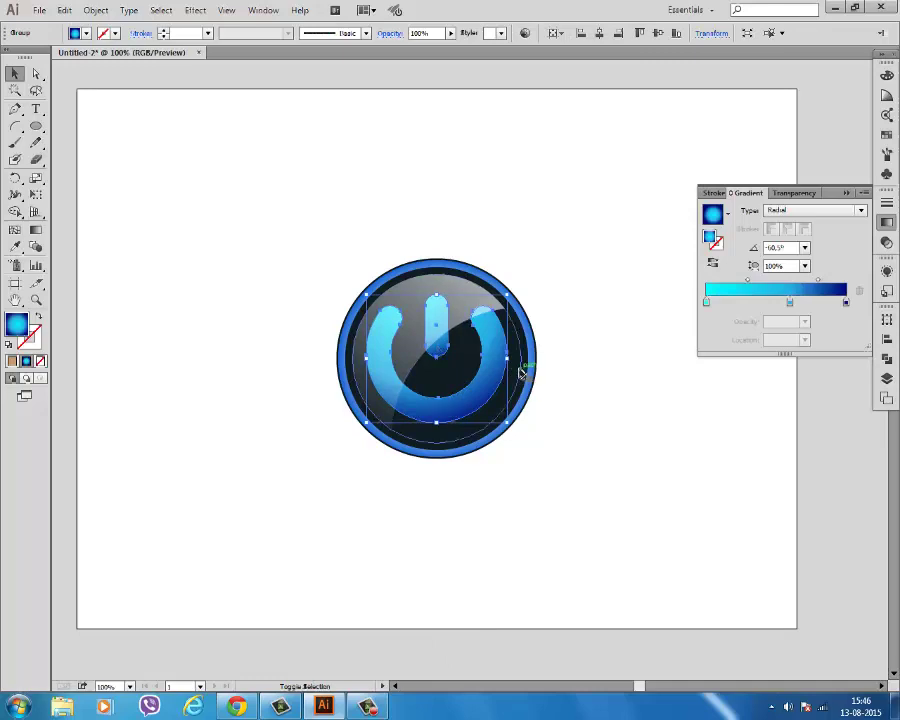
{"action": "left_click", "coordinate": [521, 371], "text": "shift"}
{"action": "left_click", "coordinate": [550, 34]}
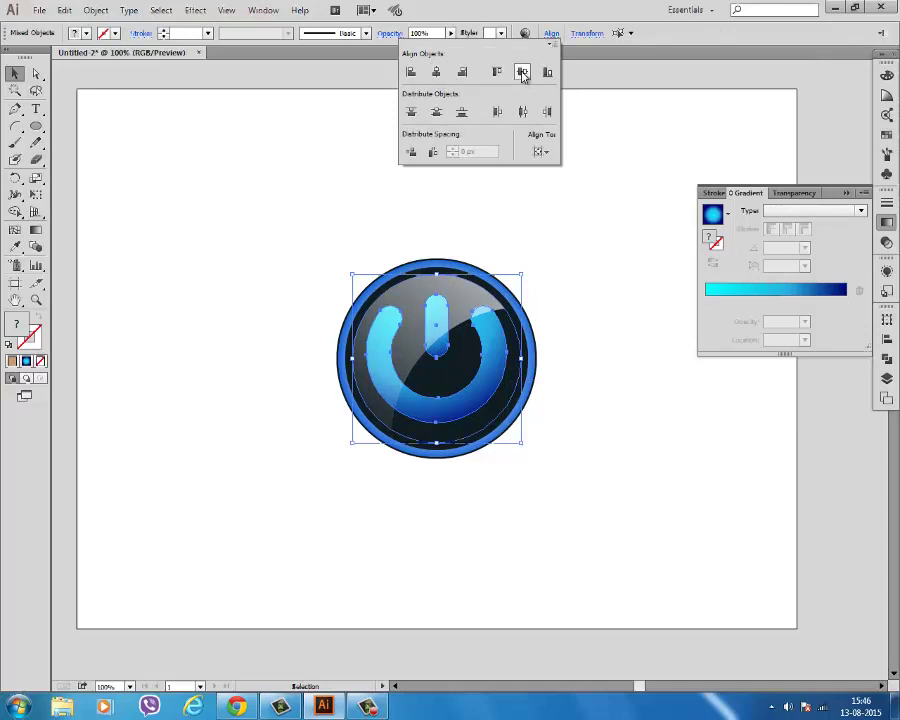
{"action": "left_click", "coordinate": [522, 74]}
{"action": "left_click", "coordinate": [580, 220]}
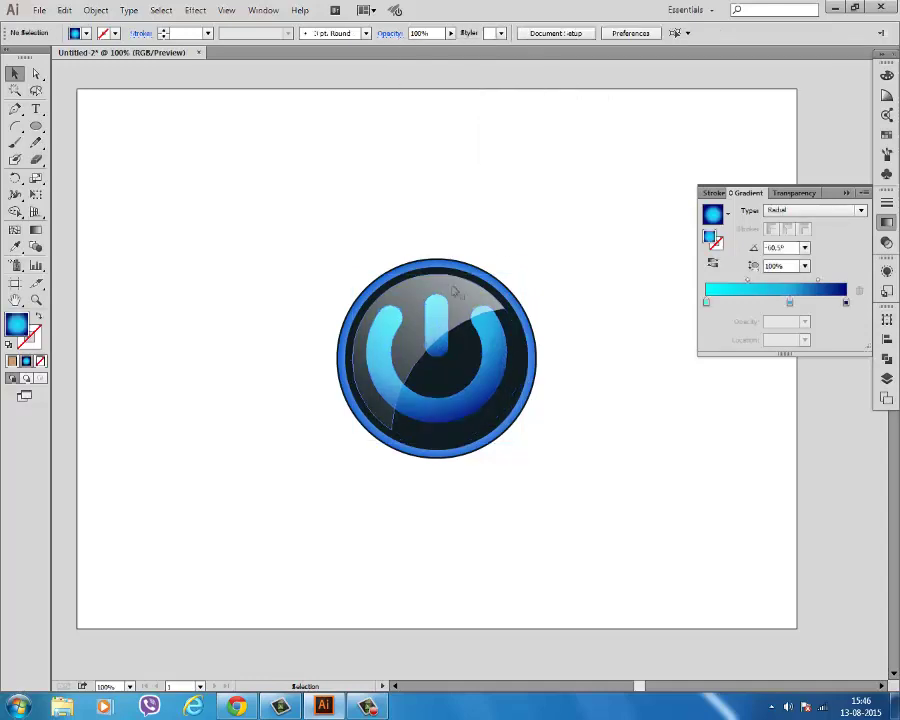
Step: Scale the power-button icon down and move it to the artboard's upper left
{"action": "scroll", "coordinate": [455, 290], "scroll_direction": "down", "scroll_amount": 1}
{"action": "left_click_drag", "start_coordinate": [393, 267], "coordinate": [516, 339]}
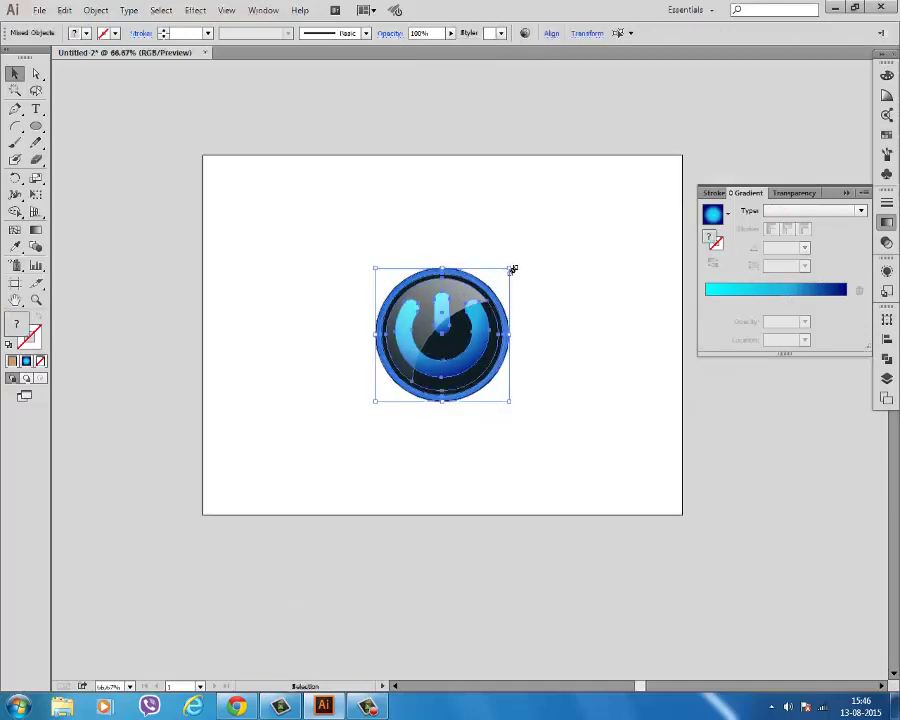
{"action": "left_click_drag", "start_coordinate": [512, 269], "coordinate": [501, 277]}
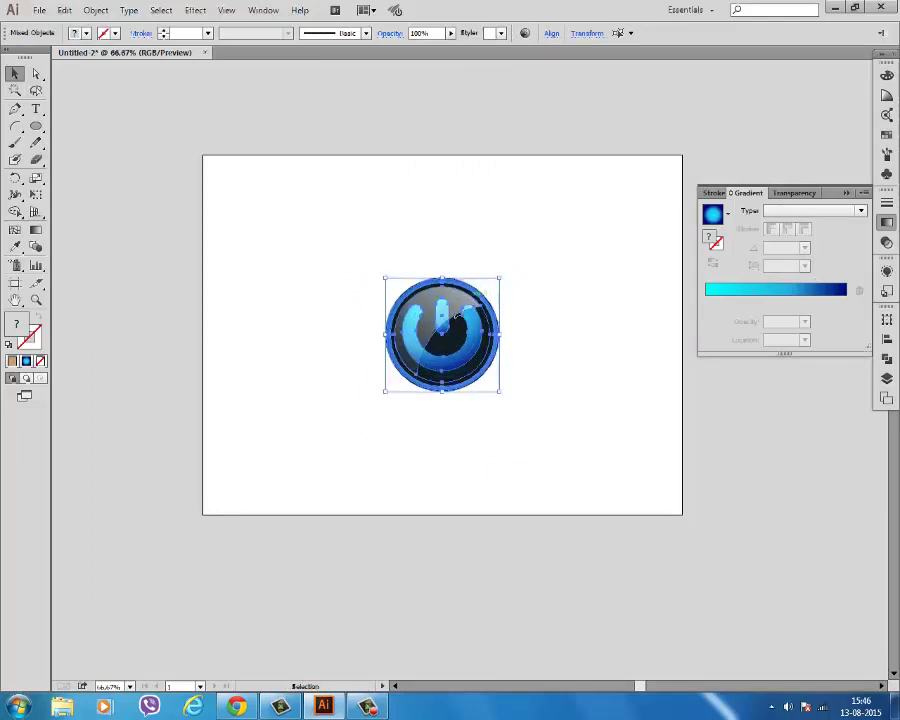
{"action": "left_click_drag", "start_coordinate": [453, 348], "coordinate": [324, 300]}
{"action": "left_click", "coordinate": [442, 247]}
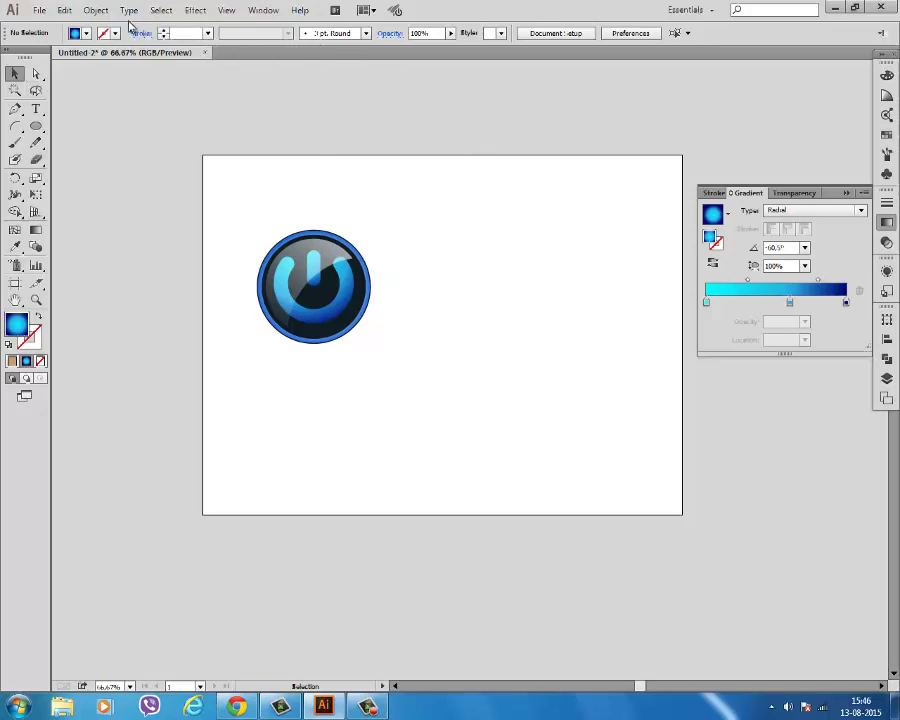
{"action": "left_click", "coordinate": [35, 108]}
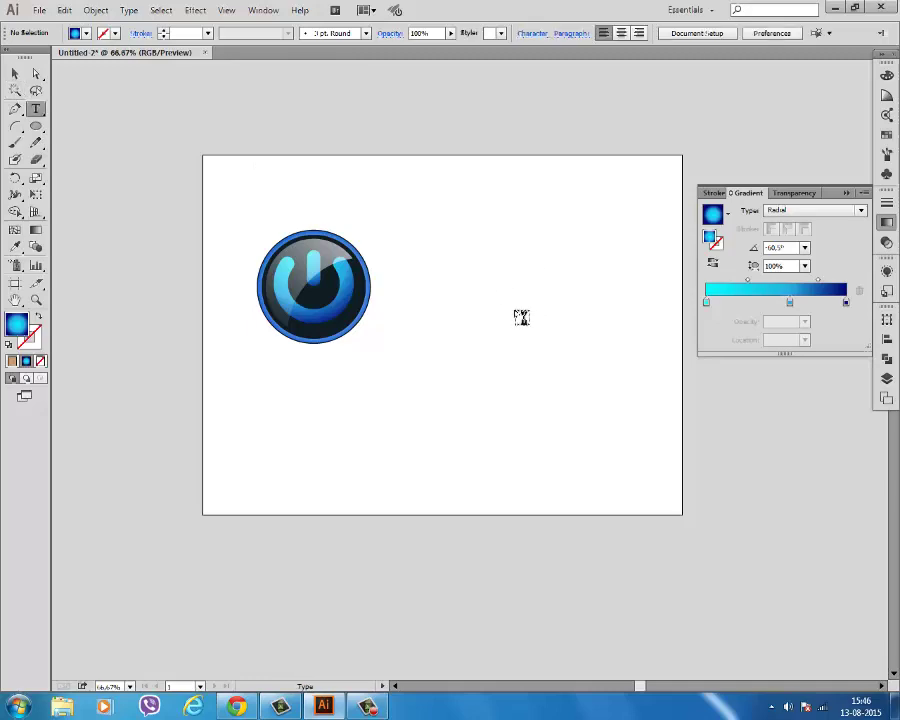
Step: Discard an empty text area and place a letter n text object right of the icon
{"action": "left_click_drag", "start_coordinate": [441, 268], "coordinate": [577, 306]}
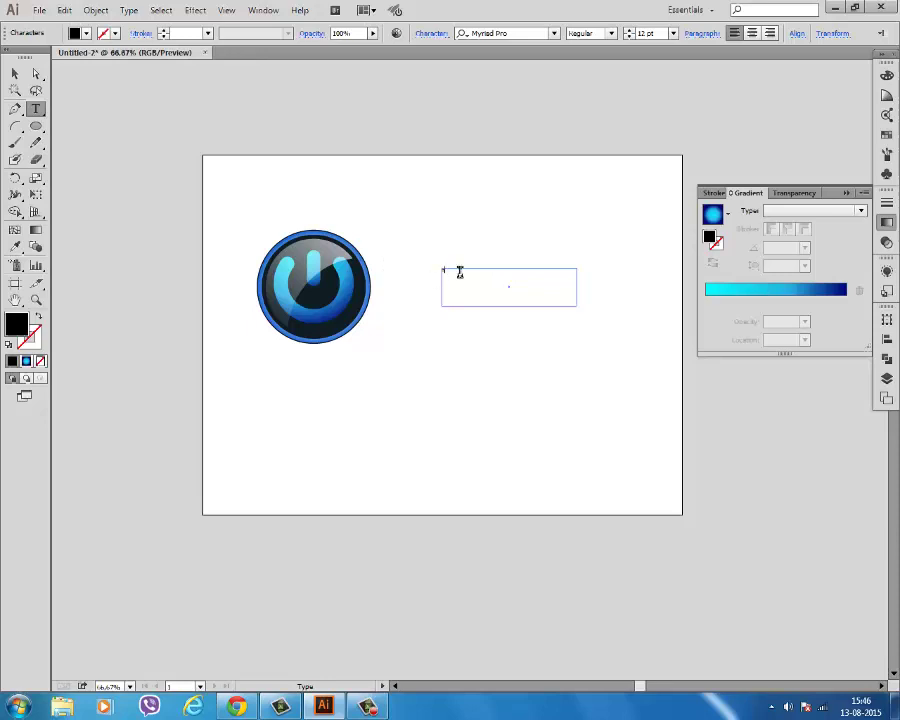
{"action": "key", "text": "Escape"}
{"action": "key", "text": "ctrl+z"}
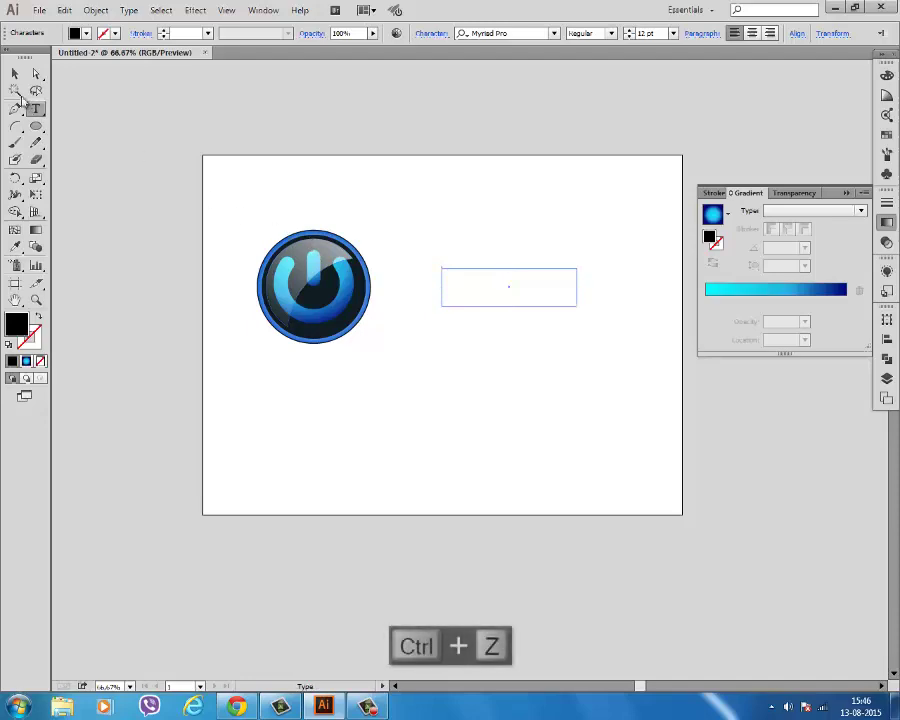
{"action": "key", "text": "ctrl+z"}
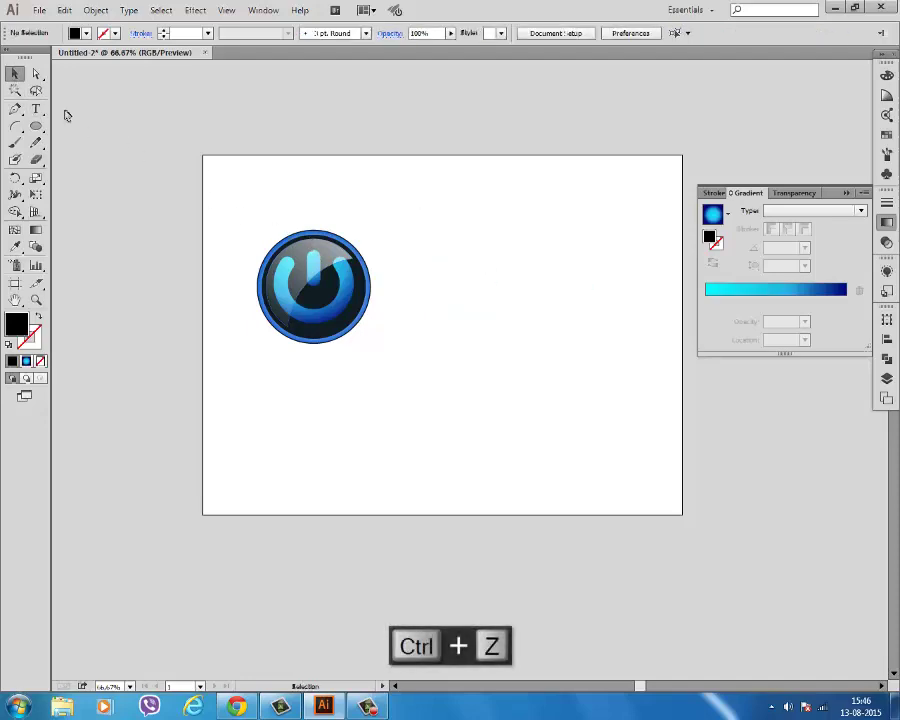
{"action": "left_click", "coordinate": [36, 108]}
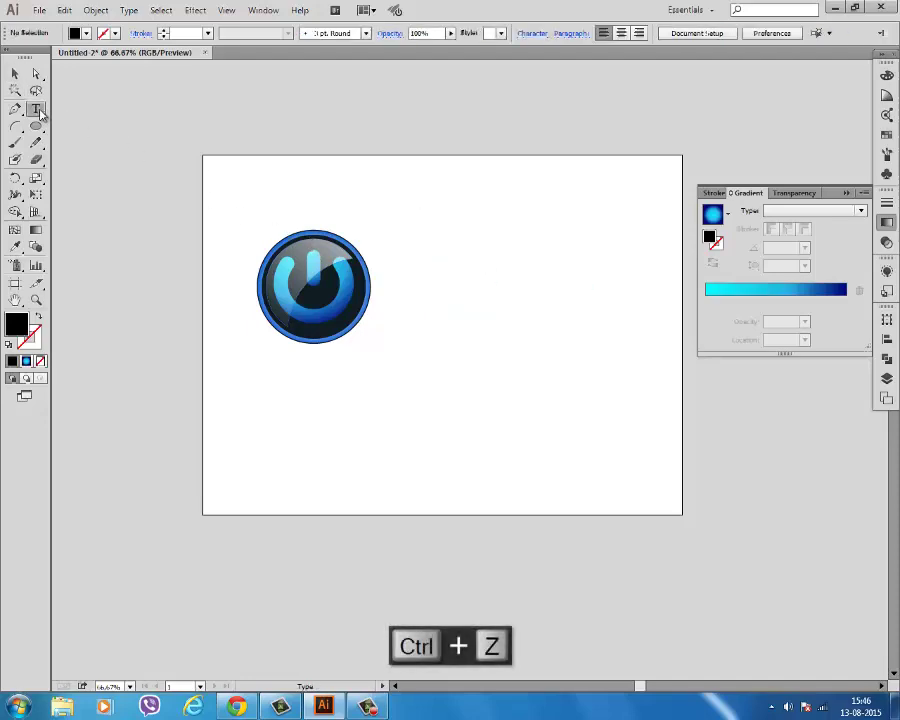
{"action": "left_click", "coordinate": [455, 335]}
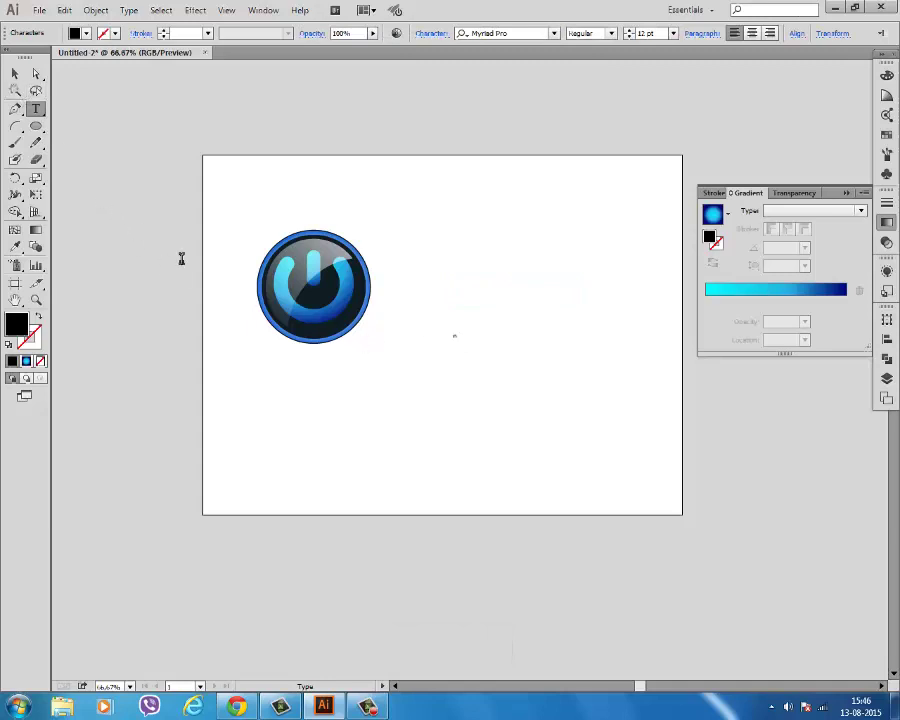
{"action": "key", "text": "Escape"}
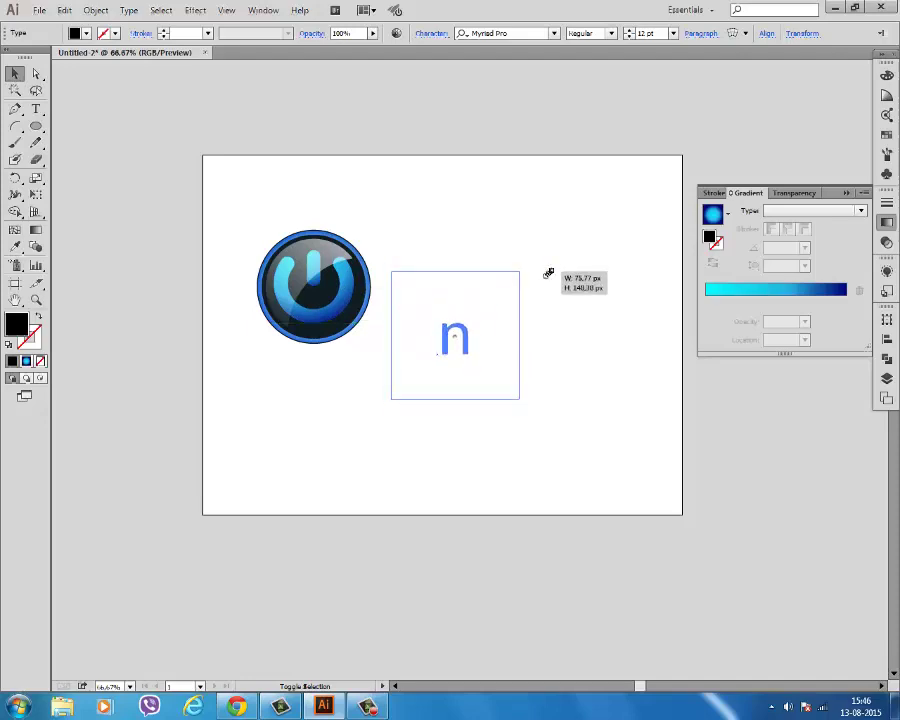
Step: Enlarge the n, delete the stray empty text object, and move the n level with the icon
{"action": "left_click_drag", "start_coordinate": [482, 317], "coordinate": [546, 270]}
{"action": "left_click", "coordinate": [541, 302]}
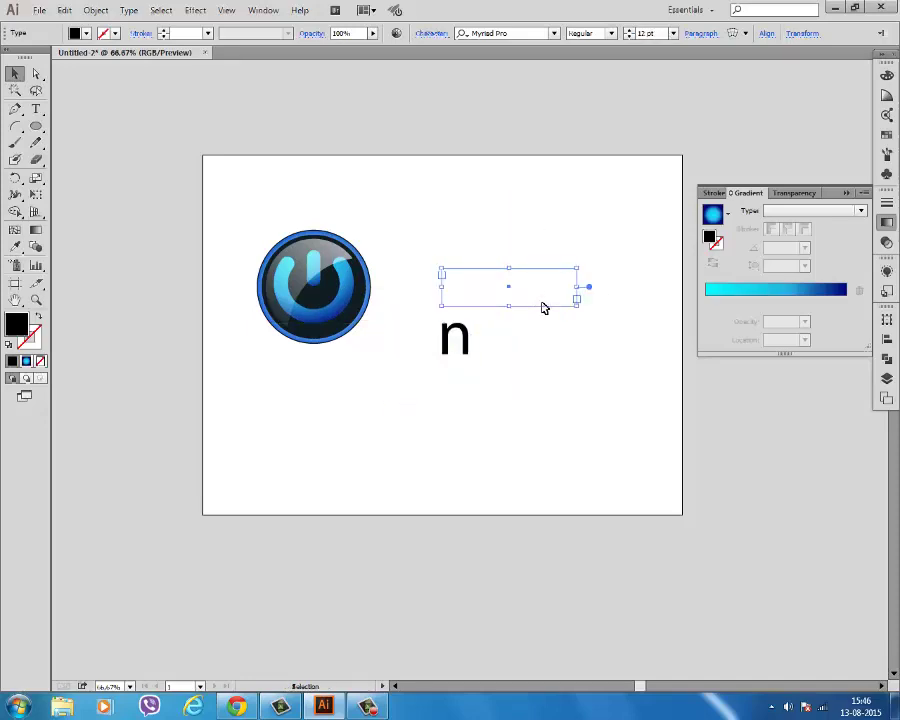
{"action": "key", "text": "Delete"}
{"action": "left_click_drag", "start_coordinate": [452, 334], "coordinate": [452, 272]}
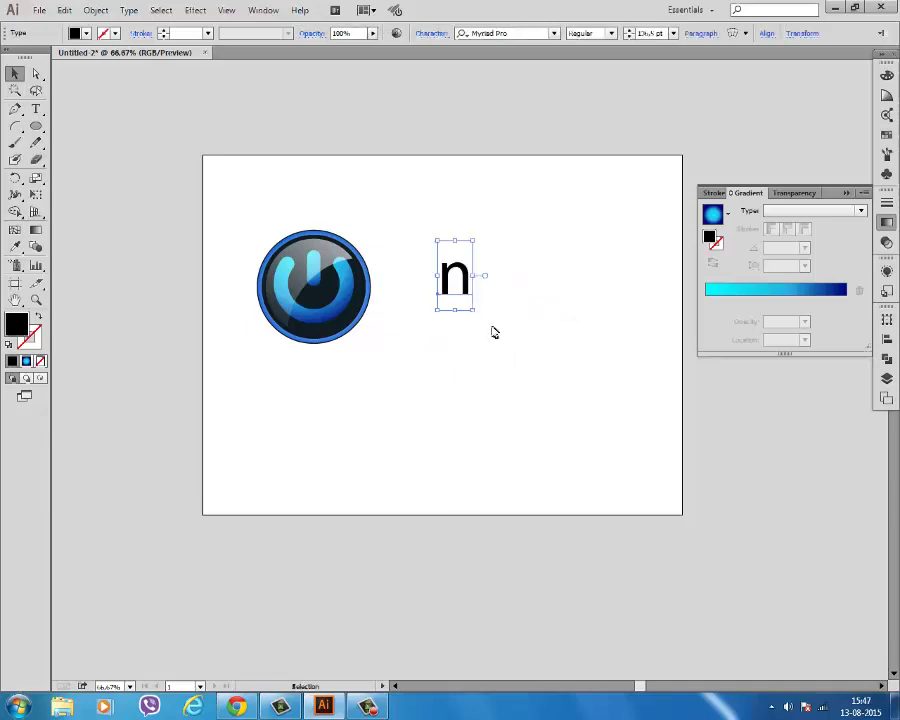
{"action": "left_click", "coordinate": [490, 333]}
{"action": "left_click", "coordinate": [458, 274]}
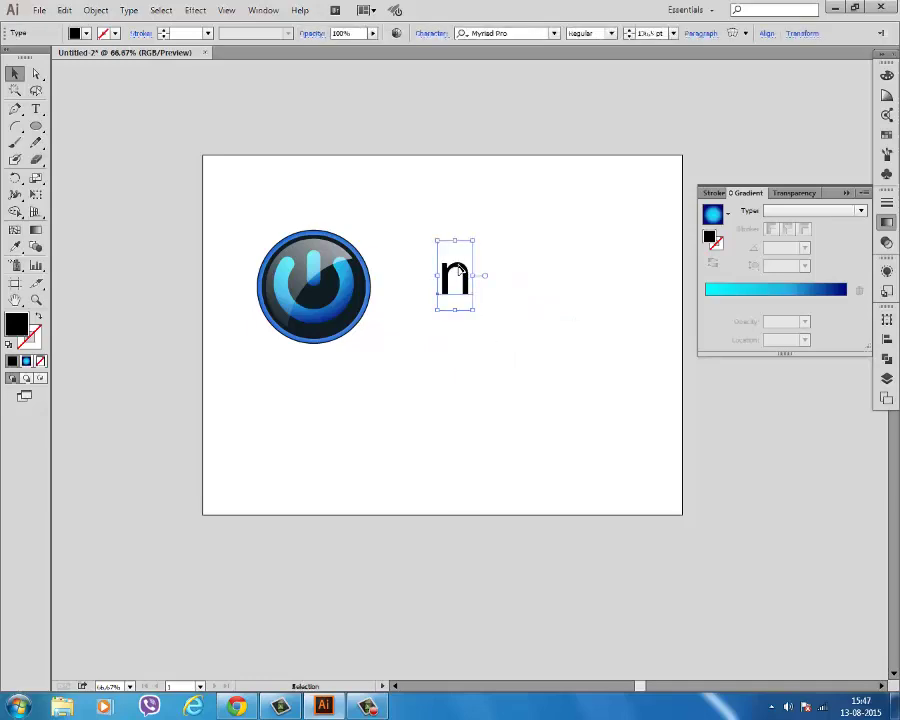
Step: Set the n in Leelawadee Bold, scale it much larger, and place it beside the icon
{"action": "left_click", "coordinate": [503, 32]}
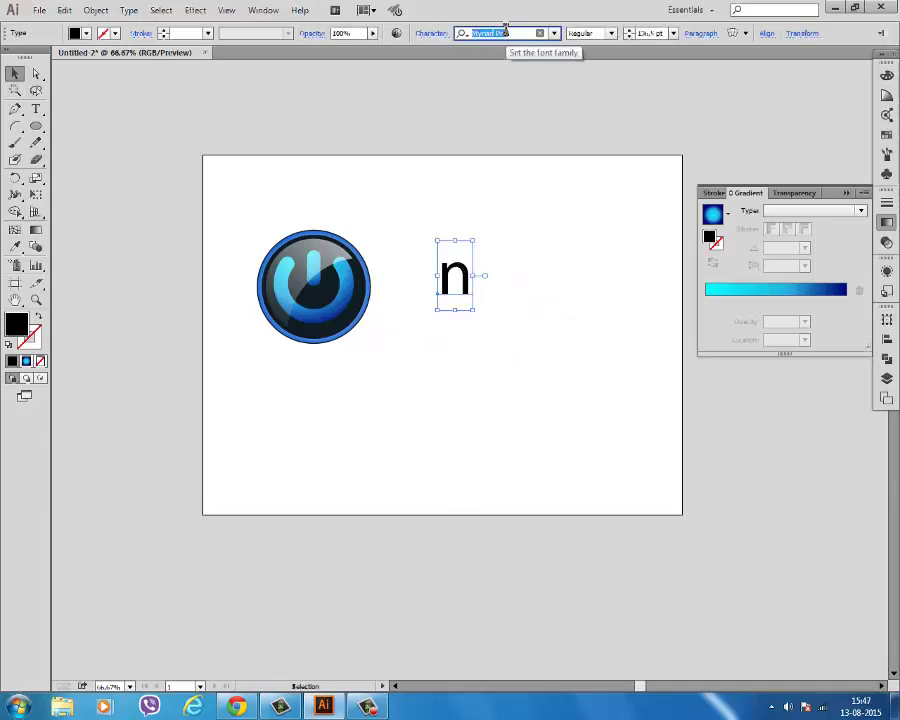
{"action": "type", "text": "l"}
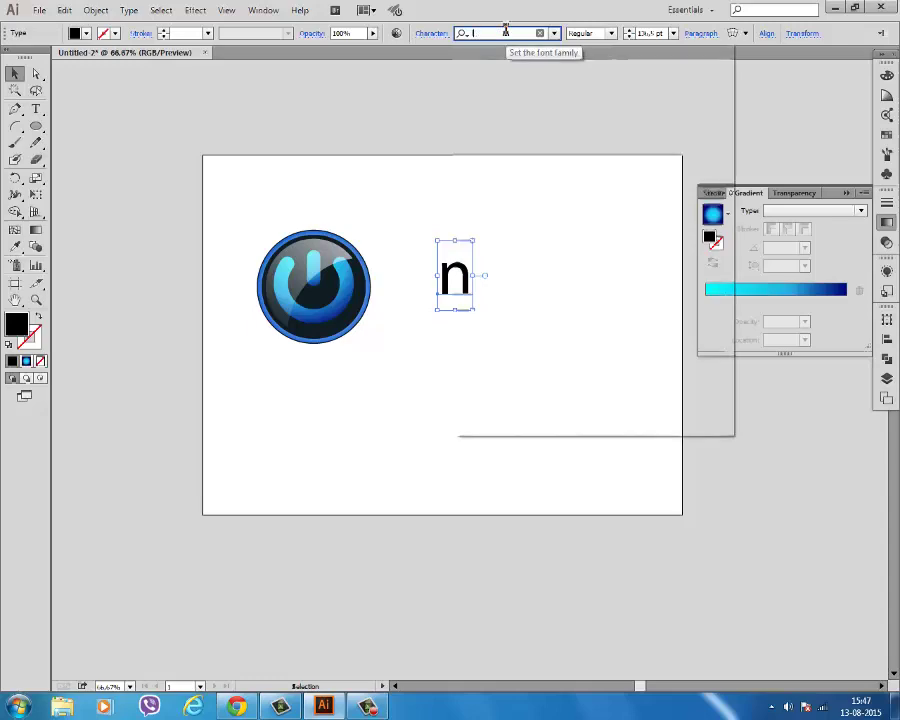
{"action": "type", "text": "ee"}
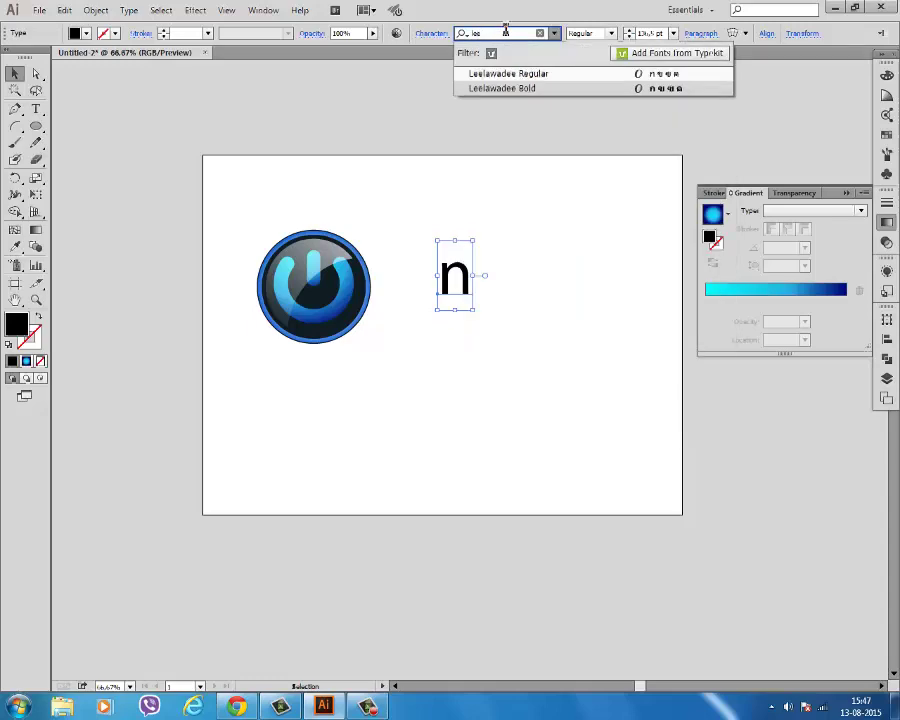
{"action": "left_click", "coordinate": [506, 89]}
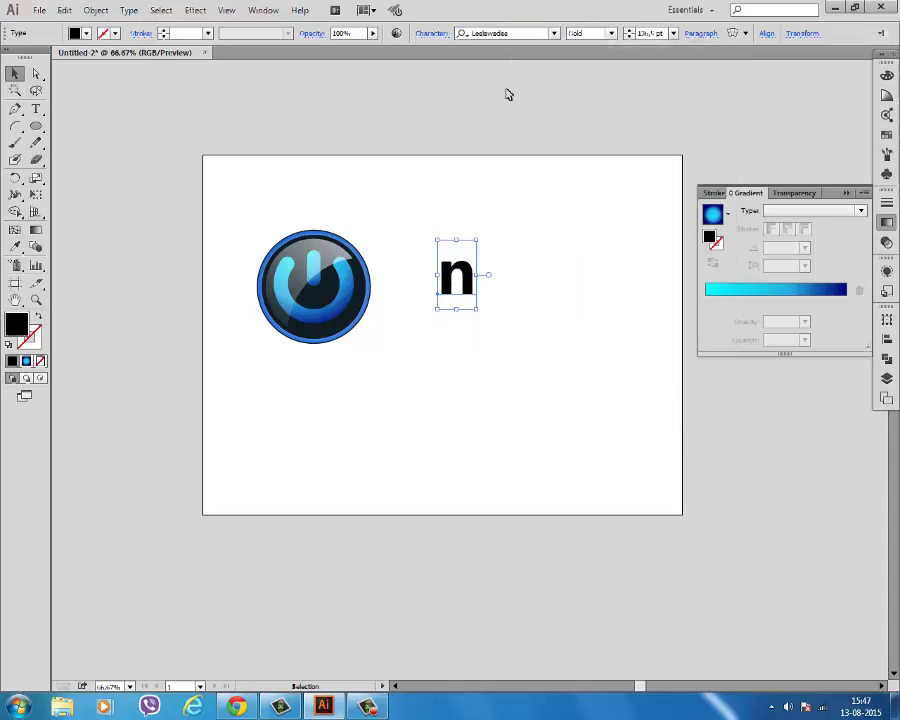
{"action": "left_click_drag", "start_coordinate": [478, 241], "coordinate": [572, 187]}
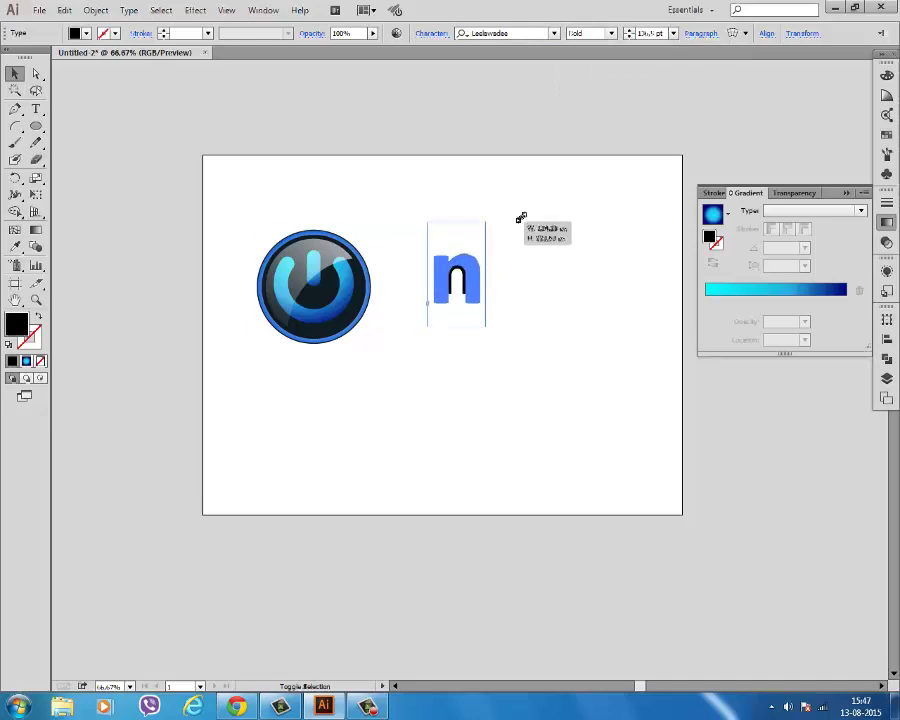
{"action": "mouse_move", "coordinate": [477, 257]}
{"action": "left_mouse_down"}
{"action": "mouse_move", "coordinate": [437, 259]}
{"action": "mouse_move", "coordinate": [525, 261]}
{"action": "left_mouse_up"}
{"action": "left_click", "coordinate": [519, 243]}
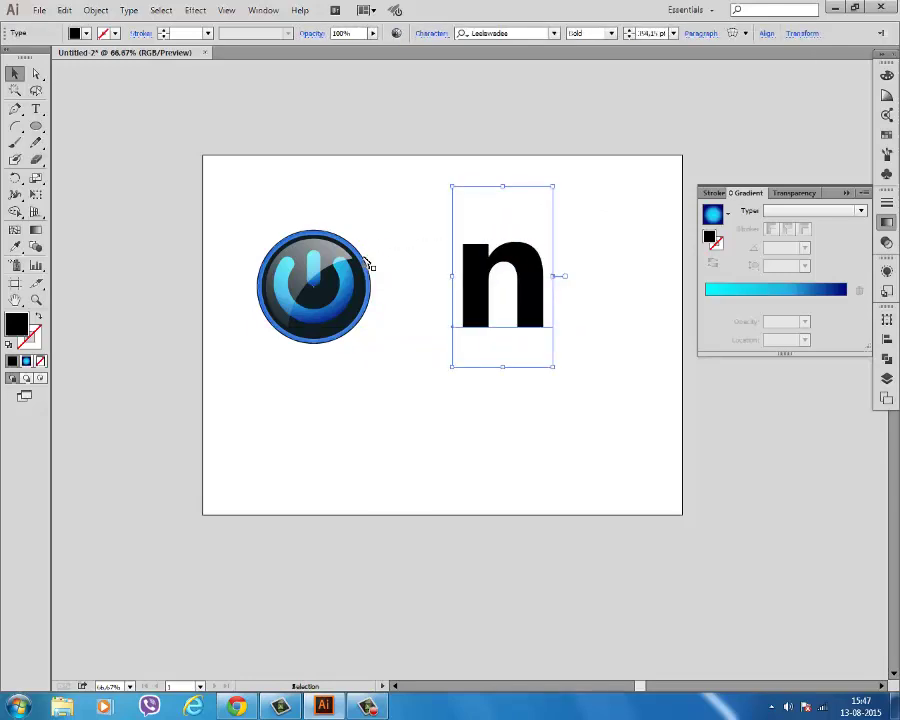
{"action": "left_click", "coordinate": [368, 258]}
{"action": "scroll", "coordinate": [370, 257], "scroll_direction": "up", "scroll_amount": 4, "text": "alt"}
Step: Alt-drag a duplicate of the icon's dark circle to the lower right
{"action": "left_click", "coordinate": [446, 241]}
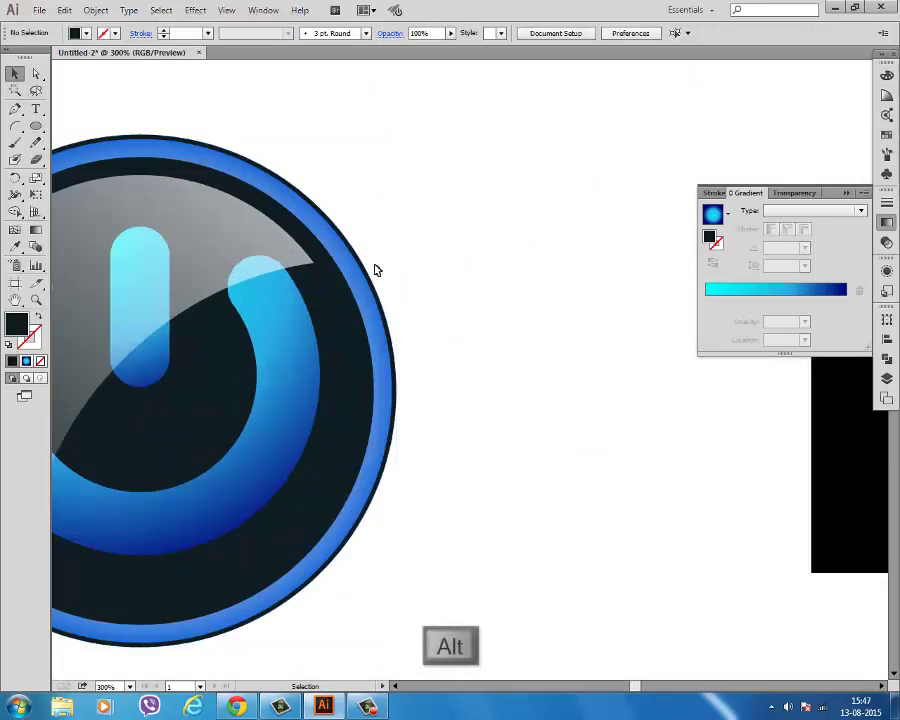
{"action": "left_click_drag", "start_coordinate": [376, 270], "coordinate": [566, 270]}
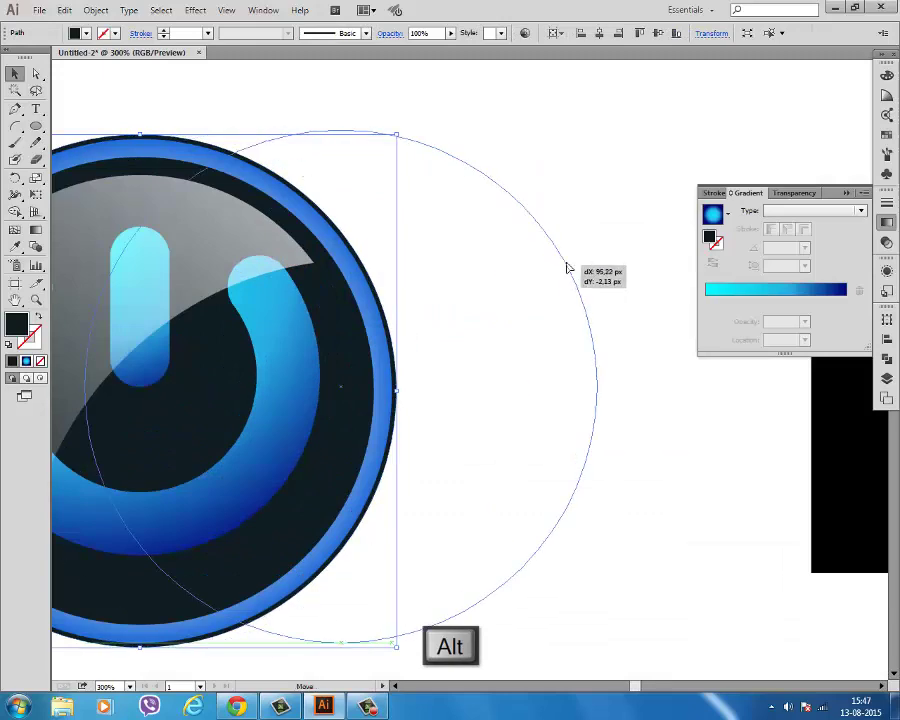
{"action": "left_click_drag", "start_coordinate": [566, 268], "coordinate": [762, 574]}
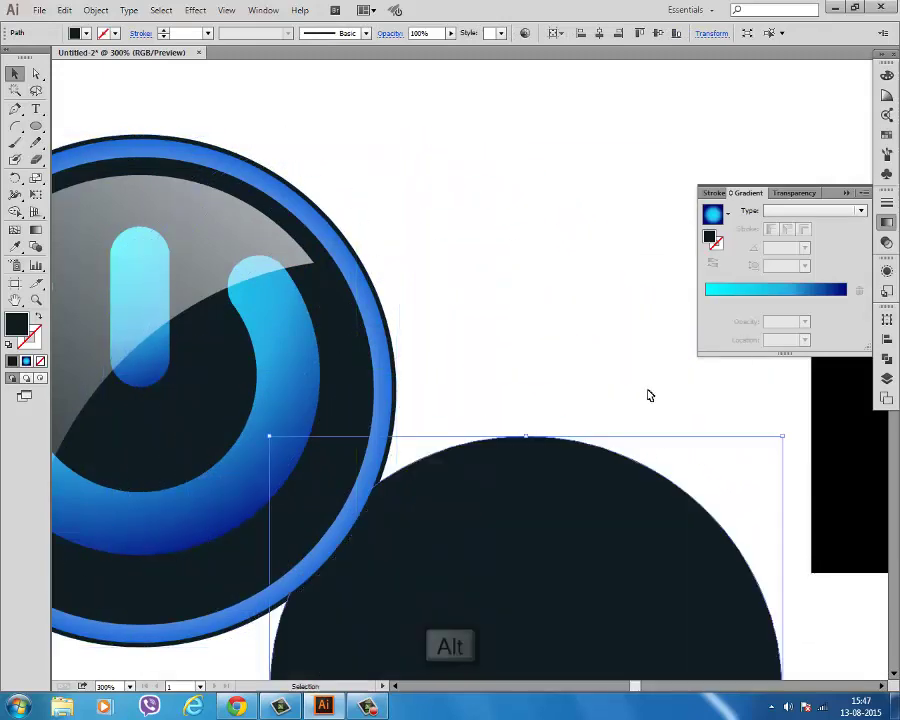
{"action": "scroll", "coordinate": [508, 257], "scroll_direction": "down", "scroll_amount": 2, "text": "alt"}
{"action": "scroll", "coordinate": [508, 257], "scroll_direction": "down", "scroll_amount": 1, "text": "alt"}
{"action": "scroll", "coordinate": [508, 257], "scroll_direction": "down", "scroll_amount": 1, "text": "alt"}
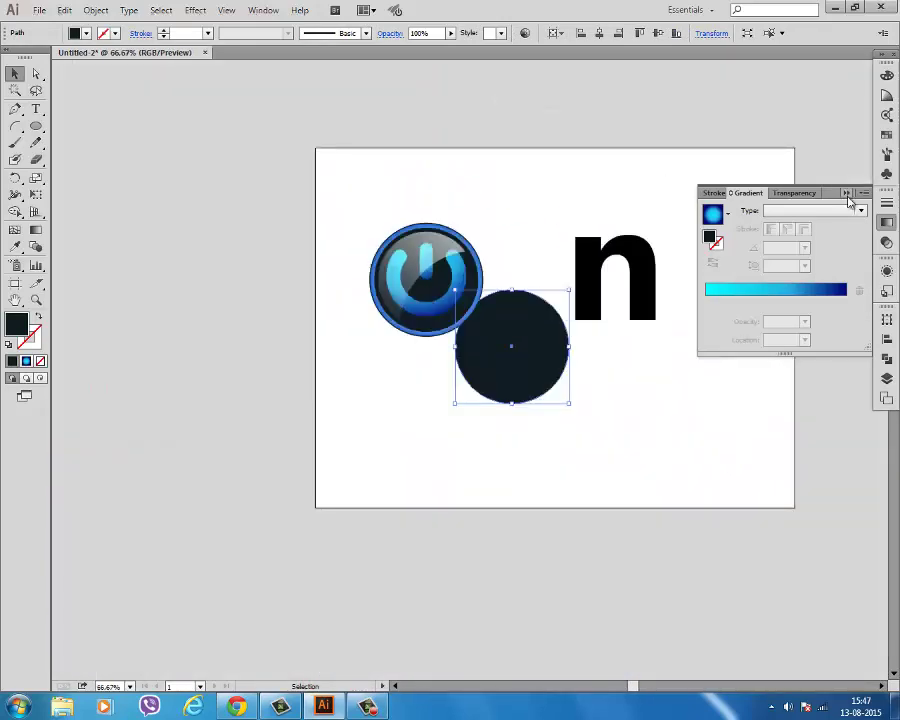
{"action": "left_click", "coordinate": [847, 194]}
{"action": "left_click_drag", "start_coordinate": [554, 359], "coordinate": [567, 386]}
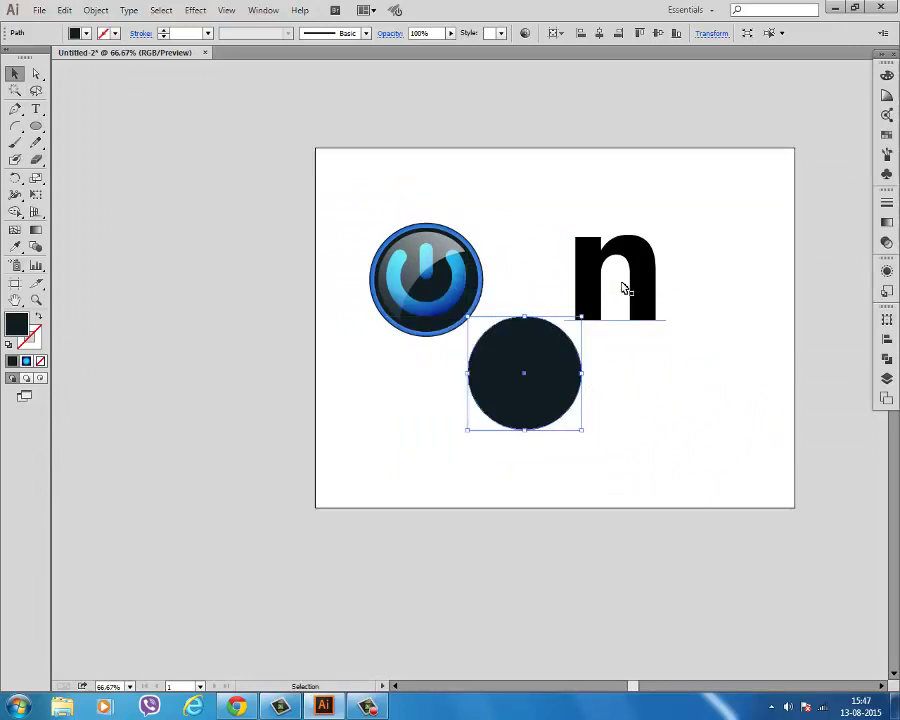
Step: Centre the n horizontally on the new circle, then shift it over the circle's right side
{"action": "mouse_move", "coordinate": [598, 266]}
{"action": "left_mouse_down"}
{"action": "mouse_move", "coordinate": [632, 336]}
{"action": "mouse_move", "coordinate": [613, 353]}
{"action": "left_mouse_up"}
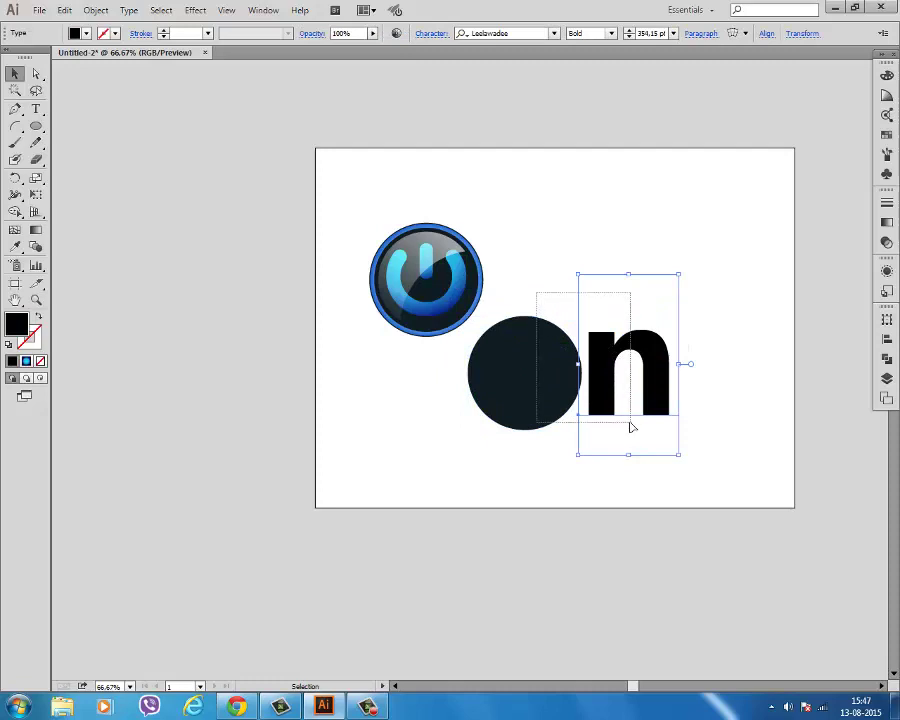
{"action": "left_click_drag", "start_coordinate": [537, 300], "coordinate": [629, 426]}
{"action": "left_click", "coordinate": [473, 33]}
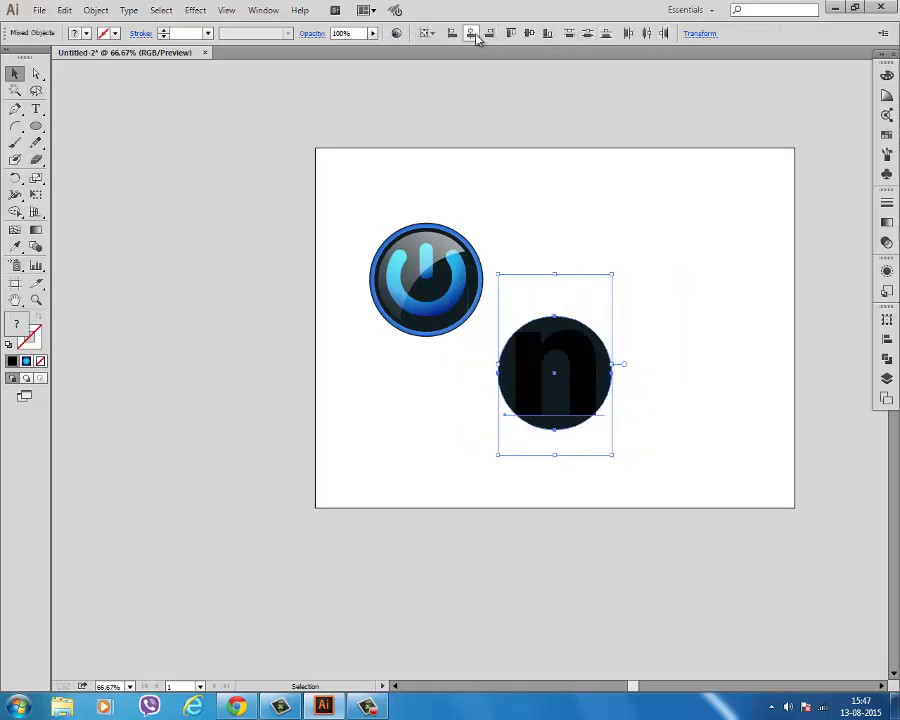
{"action": "left_click", "coordinate": [625, 290]}
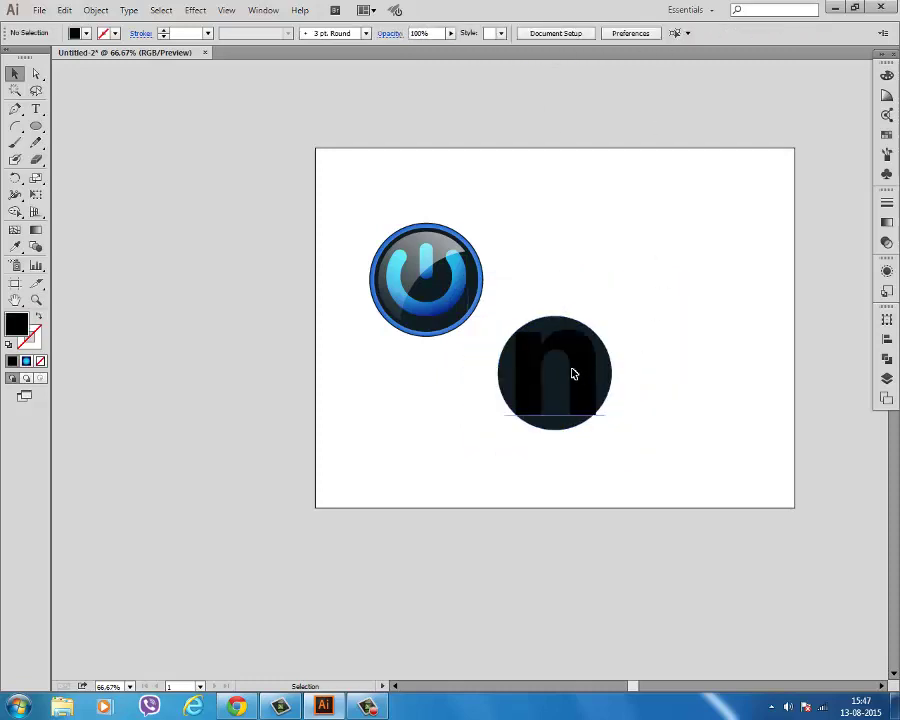
{"action": "left_click_drag", "start_coordinate": [573, 374], "coordinate": [664, 372]}
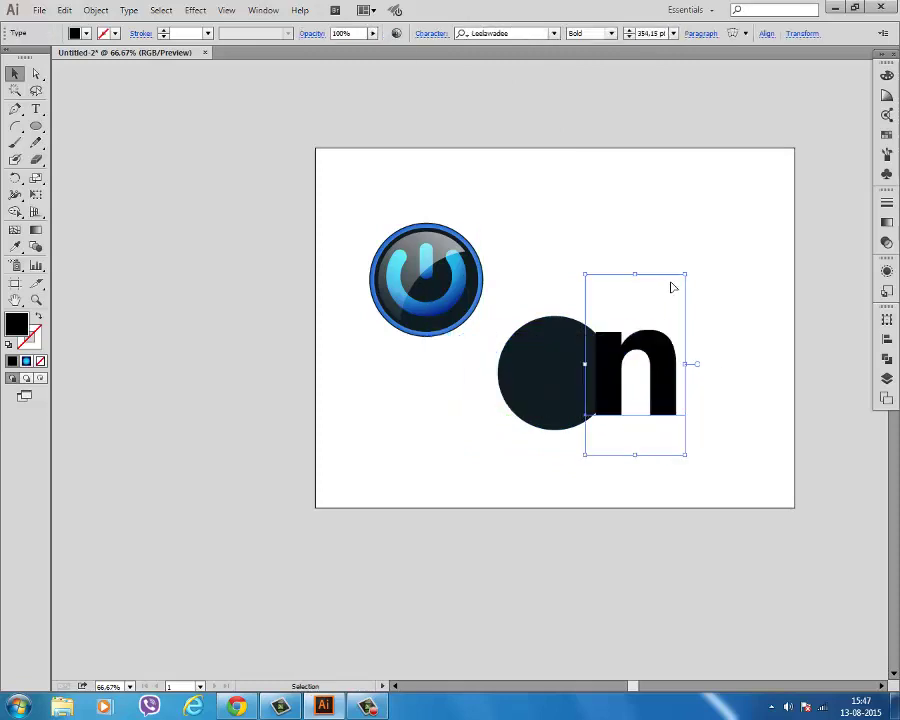
Step: Expand the bold n into a grouped vector outline with Object > Expand, Object and Fill checked
{"action": "left_click", "coordinate": [644, 314]}
{"action": "mouse_move", "coordinate": [550, 286]}
{"action": "left_mouse_down"}
{"action": "mouse_move", "coordinate": [605, 435]}
{"action": "mouse_move", "coordinate": [588, 326]}
{"action": "left_mouse_up"}
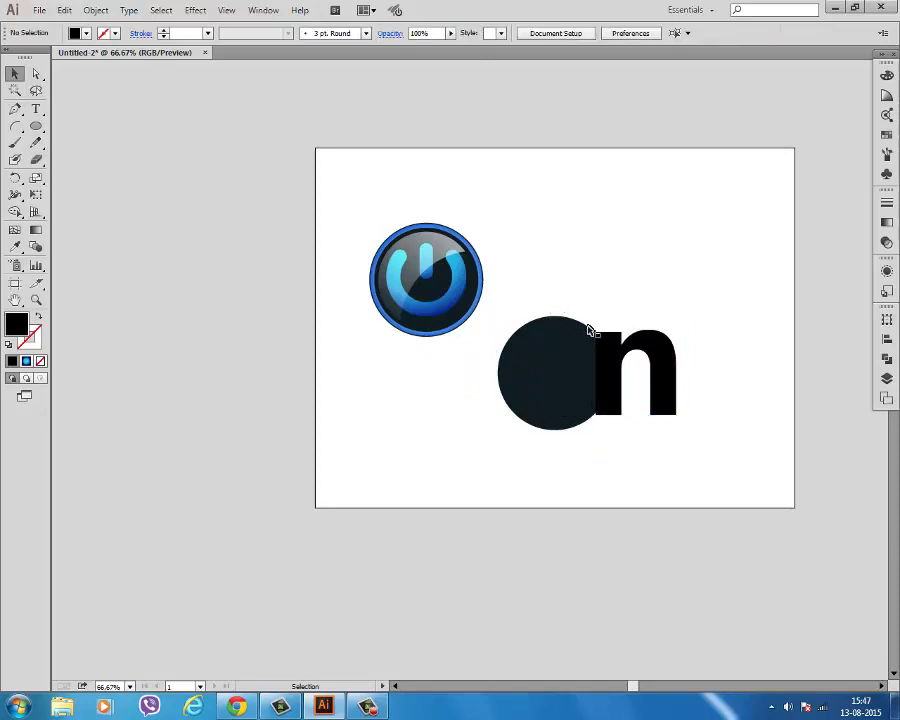
{"action": "left_click", "coordinate": [656, 344]}
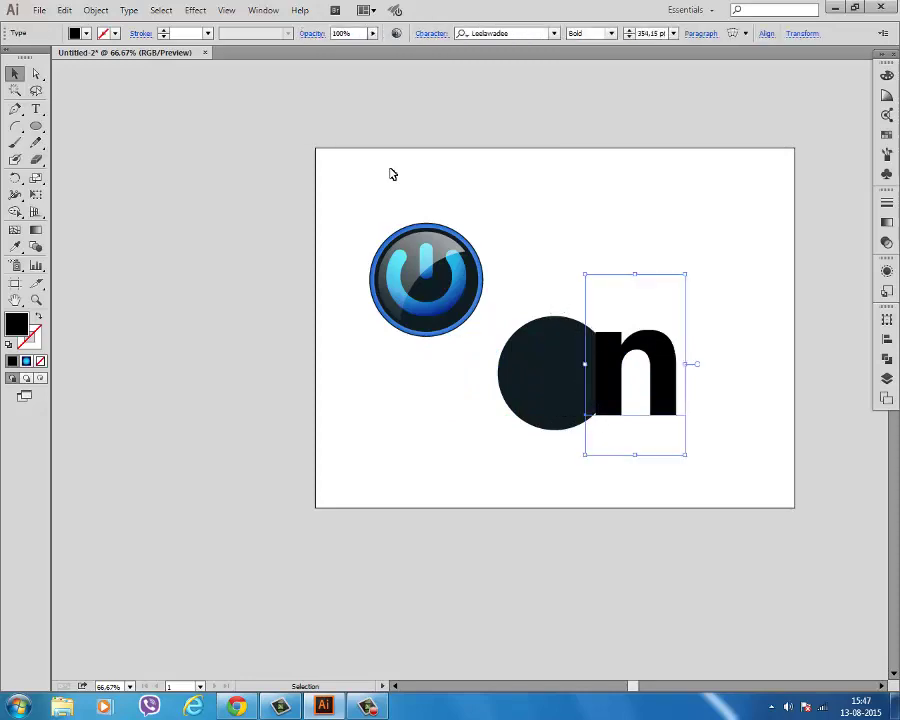
{"action": "left_click", "coordinate": [96, 10]}
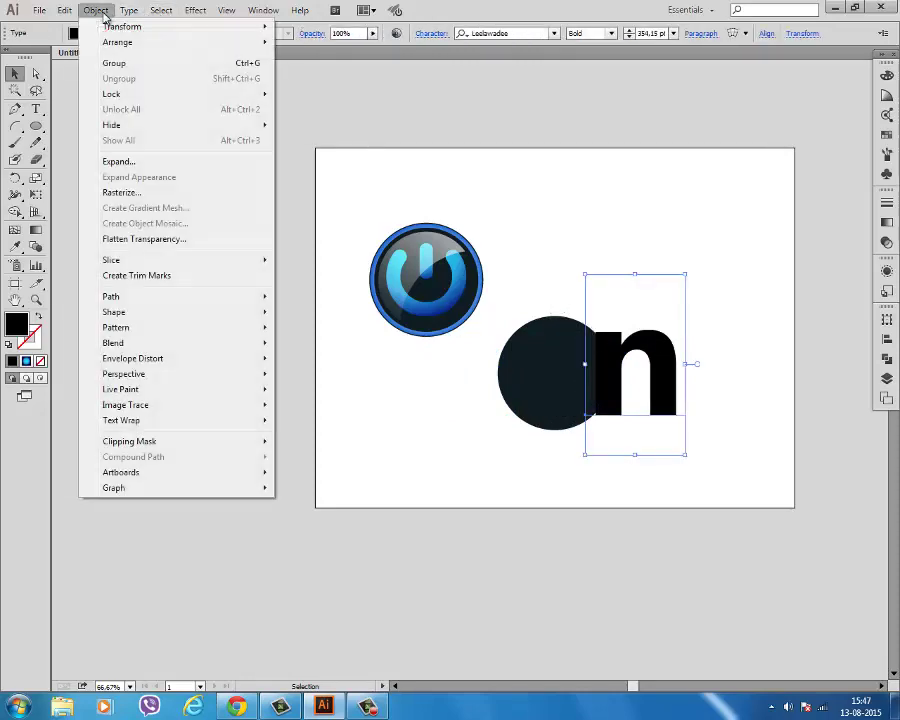
{"action": "left_click", "coordinate": [147, 165]}
{"action": "left_click", "coordinate": [416, 430]}
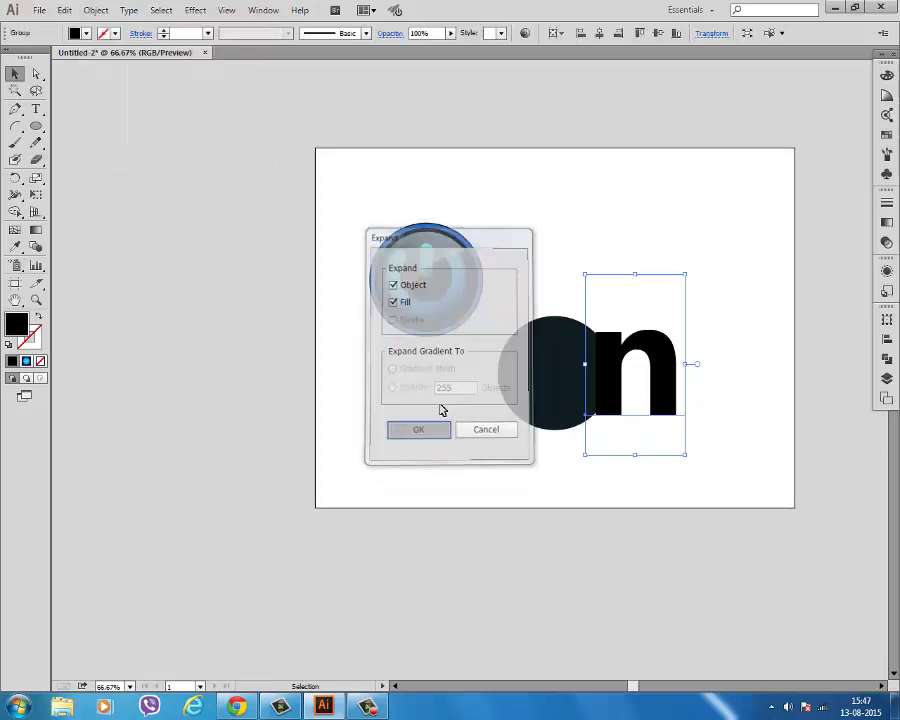
{"action": "left_click", "coordinate": [639, 208]}
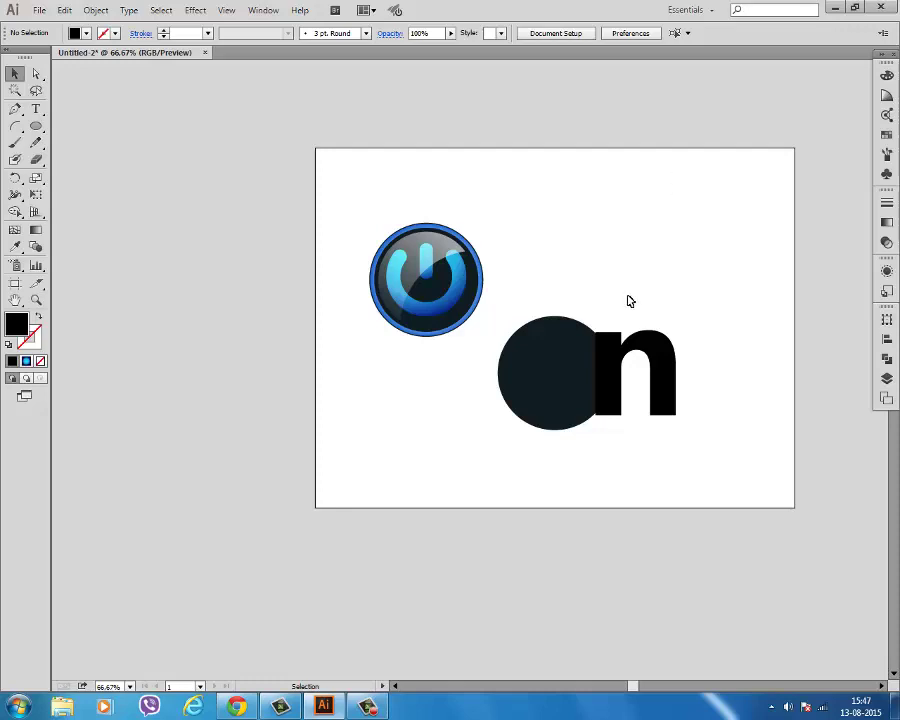
{"action": "left_click", "coordinate": [605, 352]}
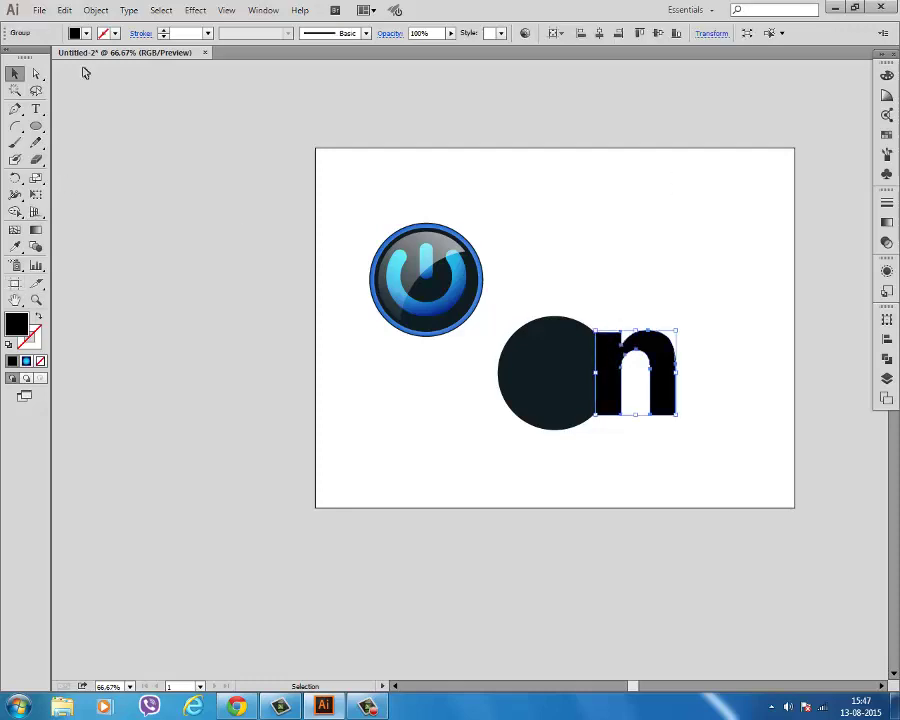
Step: Fill the outlined n with grey
{"action": "left_click", "coordinate": [74, 33]}
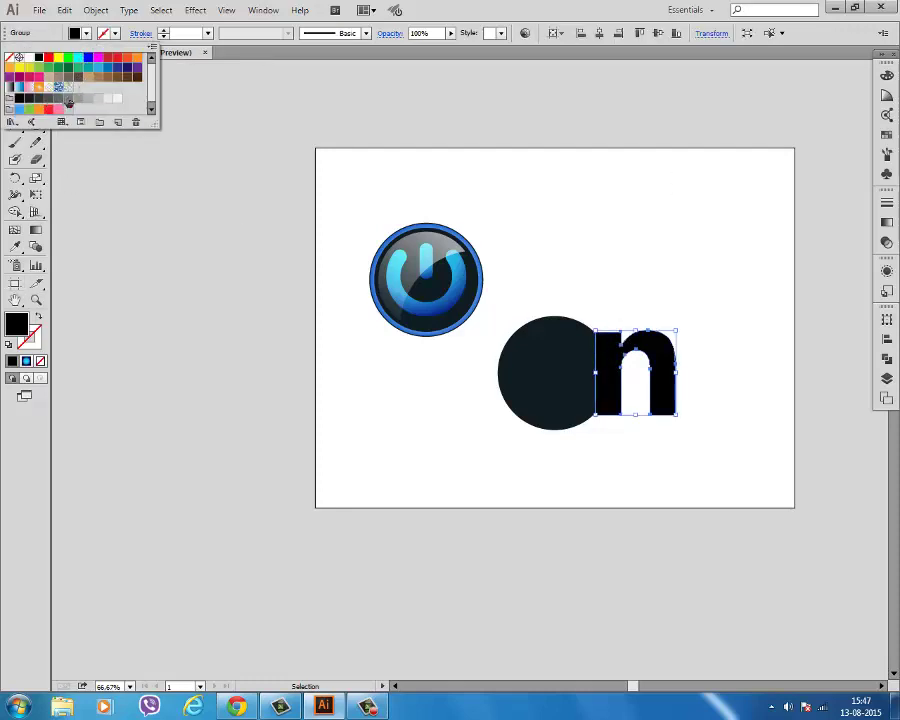
{"action": "left_click", "coordinate": [68, 100]}
{"action": "left_click", "coordinate": [660, 307]}
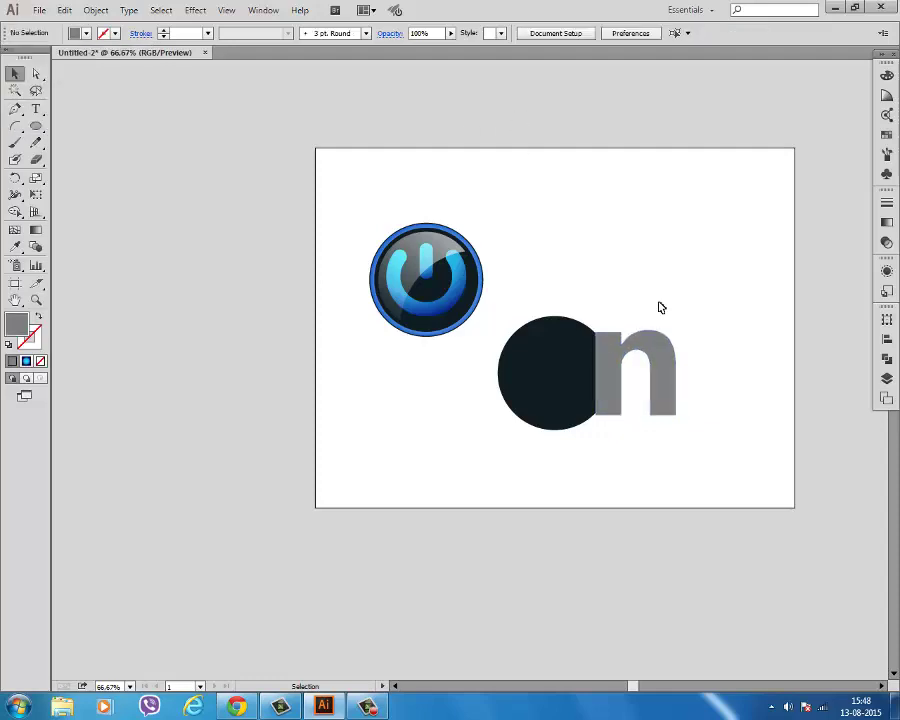
{"action": "left_click", "coordinate": [622, 364]}
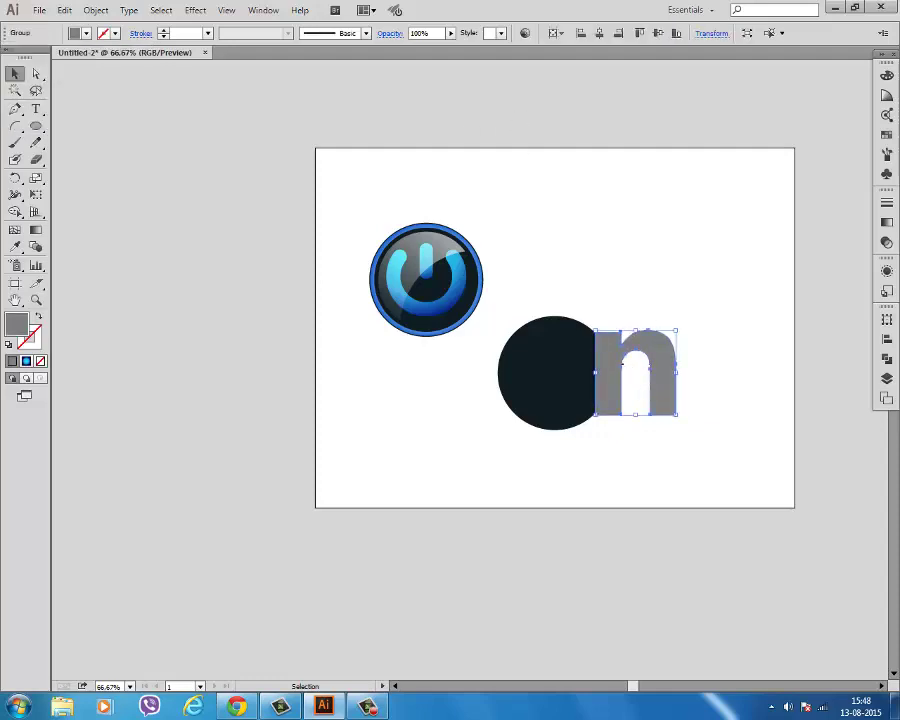
Step: Cut the dark circle, paste it in front, and select it together with the n
{"action": "left_click", "coordinate": [564, 356]}
{"action": "key", "text": "a"}
{"action": "key", "text": "ctrl+x"}
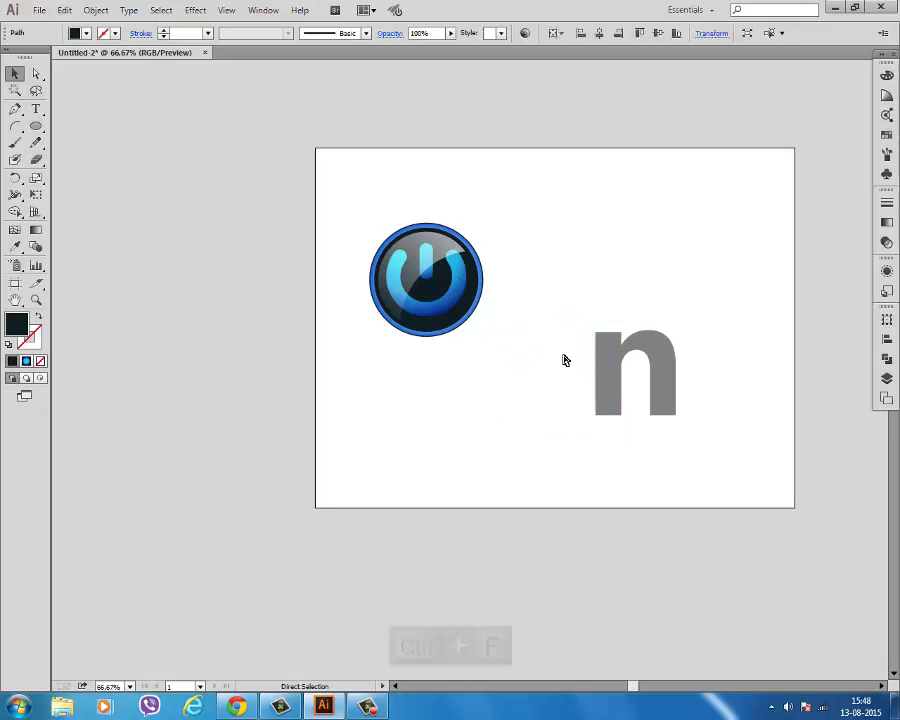
{"action": "key", "text": "ctrl+f"}
{"action": "left_click", "coordinate": [648, 263]}
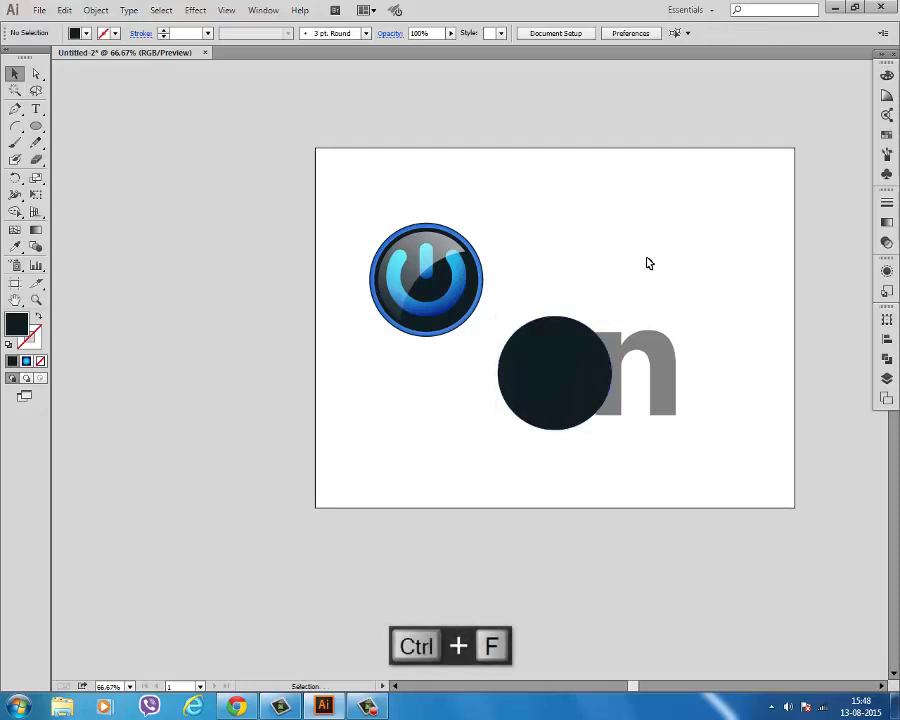
{"action": "left_click", "coordinate": [588, 358]}
{"action": "left_click", "coordinate": [639, 348], "text": "shift"}
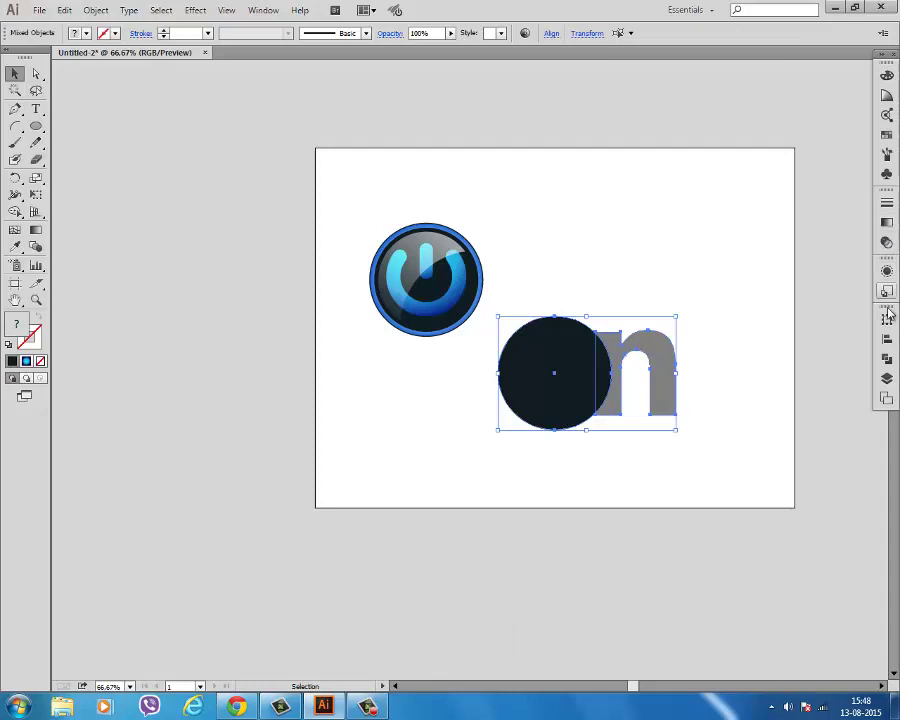
Step: Subtract the circle from the n with Minus Front and move the n beside the power button
{"action": "left_click", "coordinate": [886, 358]}
{"action": "left_click", "coordinate": [748, 350]}
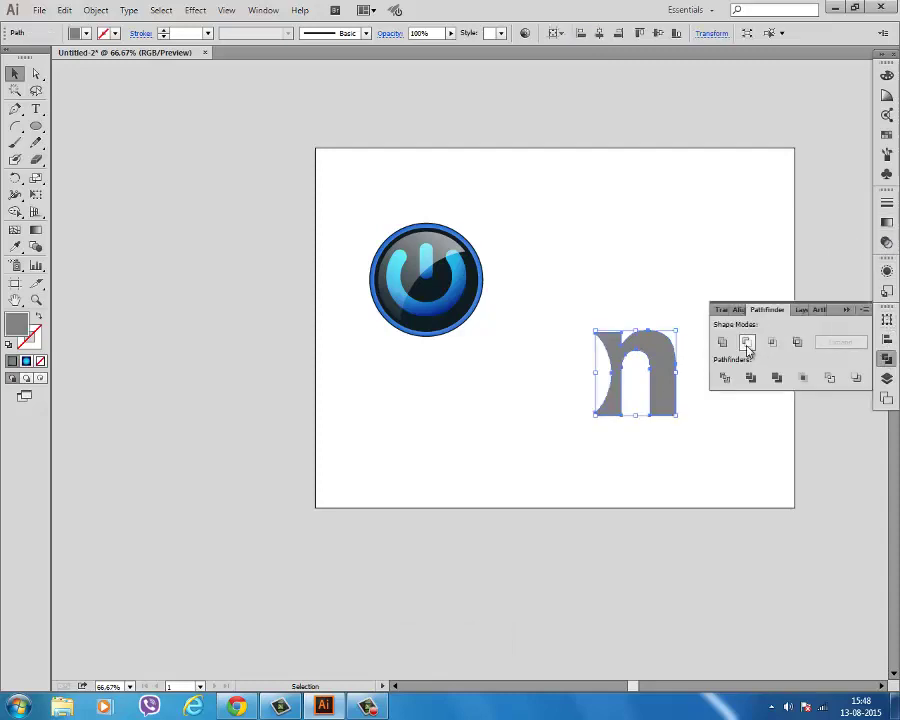
{"action": "left_click", "coordinate": [672, 312]}
{"action": "left_click_drag", "start_coordinate": [629, 360], "coordinate": [505, 267]}
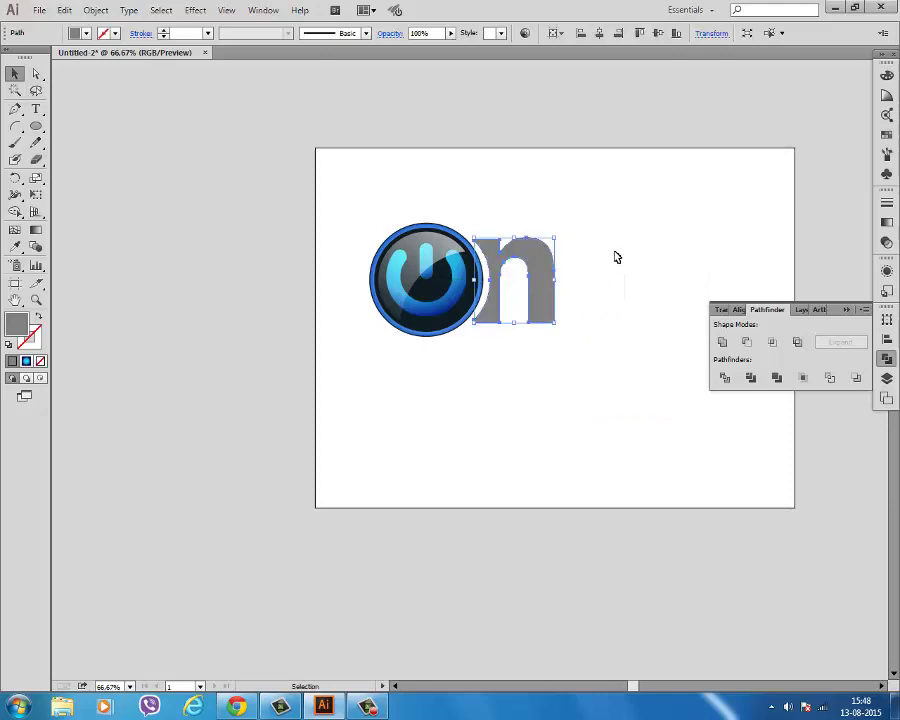
Step: Give the curved n a white fill and black 1 pt stroke, then close the Pathfinder panel
{"action": "left_click", "coordinate": [614, 256]}
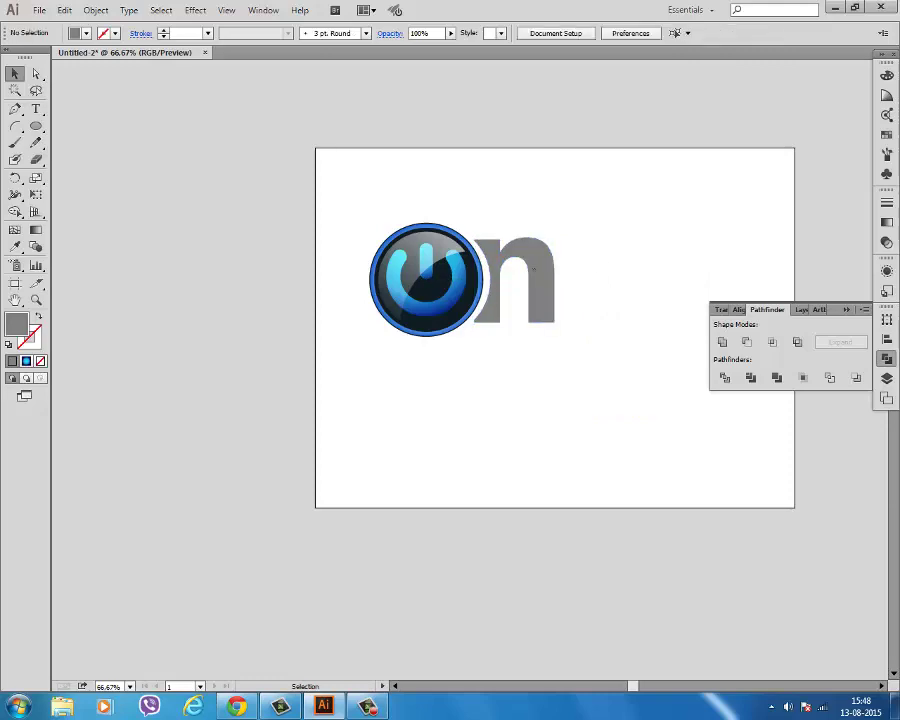
{"action": "left_click", "coordinate": [533, 268]}
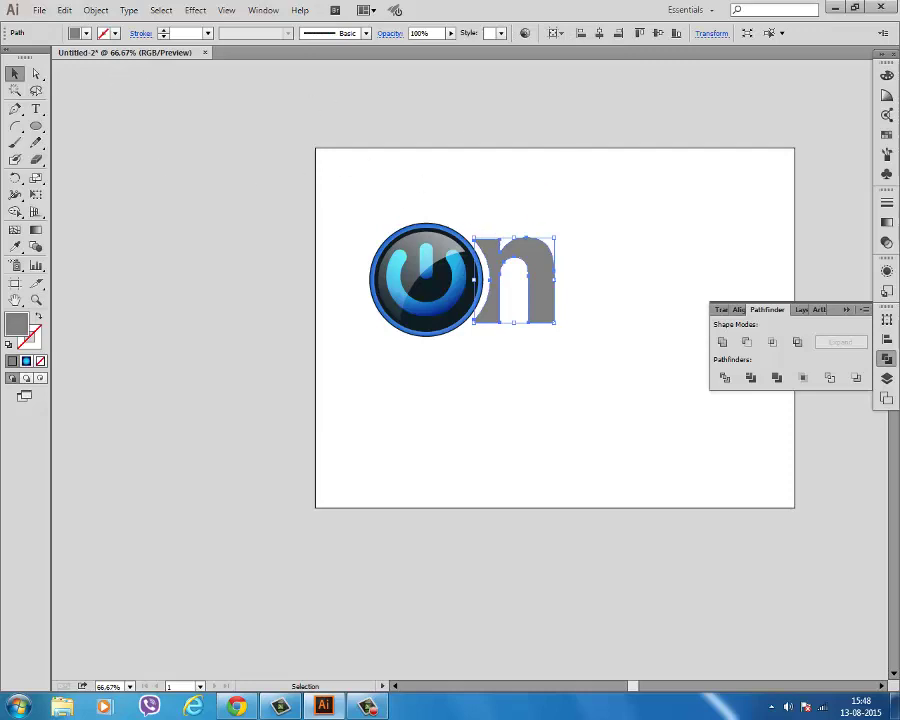
{"action": "left_click", "coordinate": [553, 197]}
{"action": "left_click", "coordinate": [513, 280]}
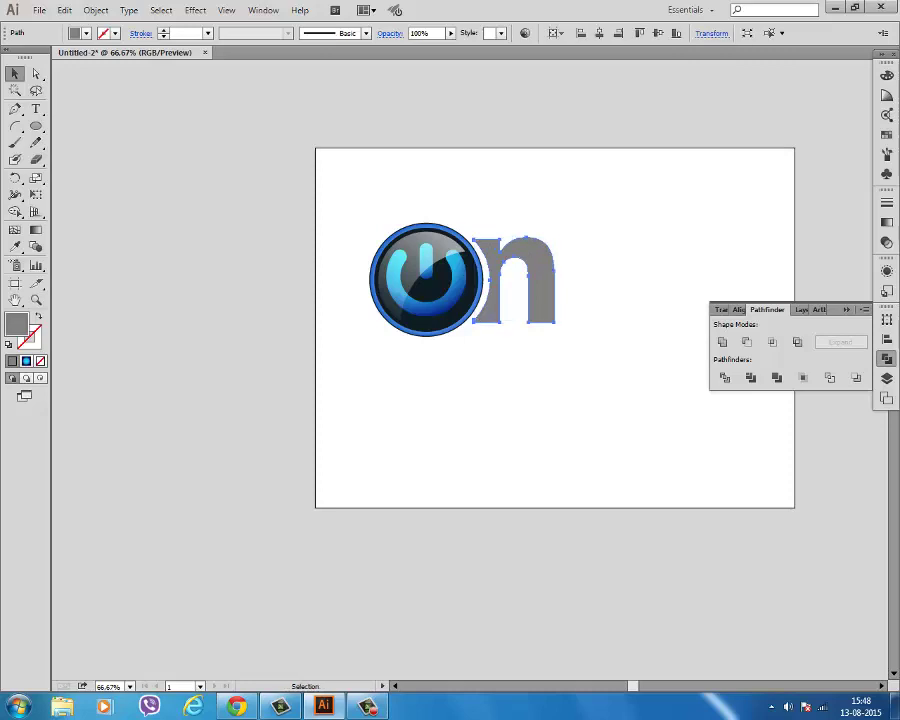
{"action": "left_click", "coordinate": [86, 33]}
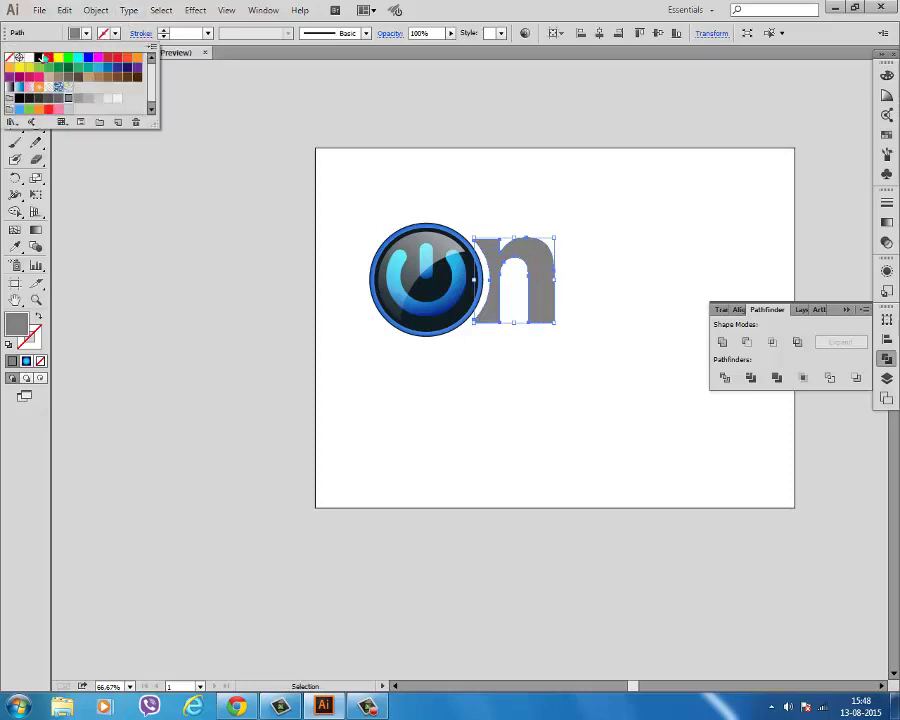
{"action": "left_click", "coordinate": [28, 57]}
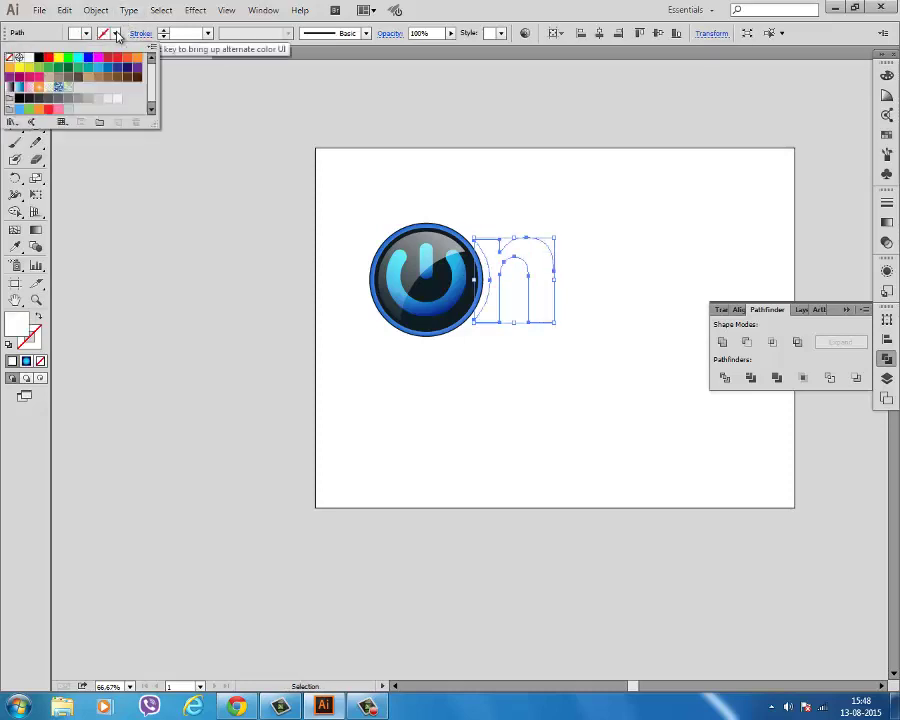
{"action": "left_click", "coordinate": [116, 33]}
{"action": "left_click", "coordinate": [38, 57]}
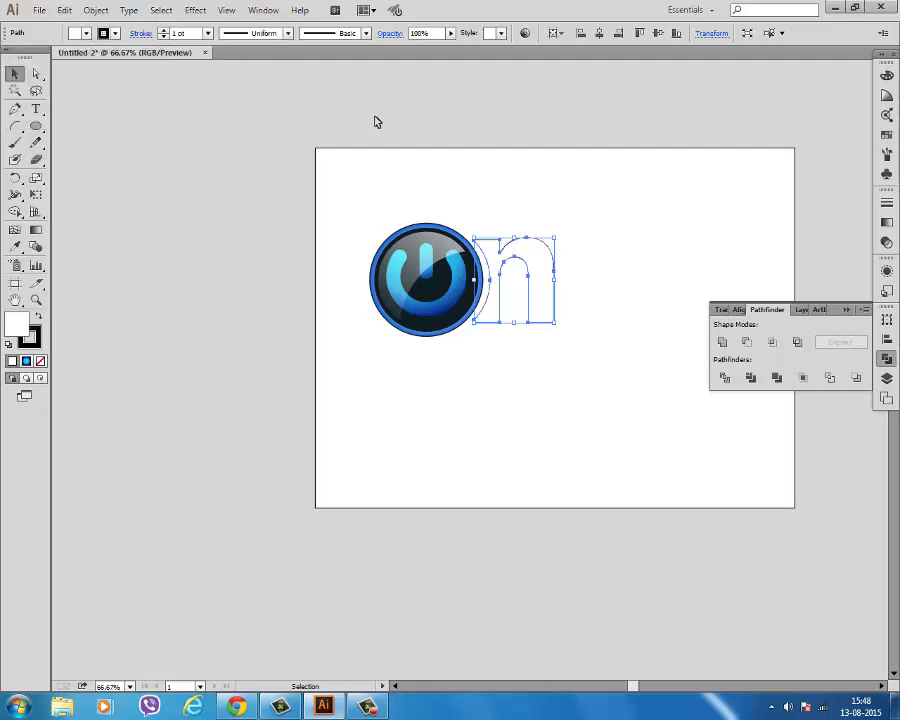
{"action": "left_click", "coordinate": [376, 121]}
{"action": "left_click", "coordinate": [846, 311]}
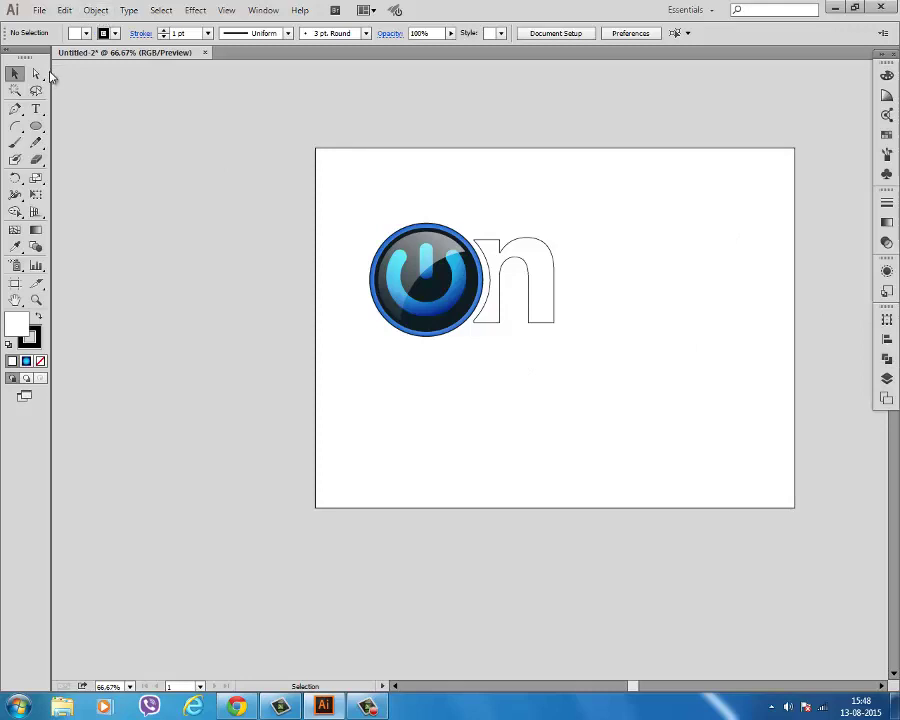
{"action": "left_click", "coordinate": [36, 108]}
Step: Add the word 'repair' below the logo and scale it up
{"action": "left_click", "coordinate": [513, 403]}
{"action": "type", "text": "repair"}
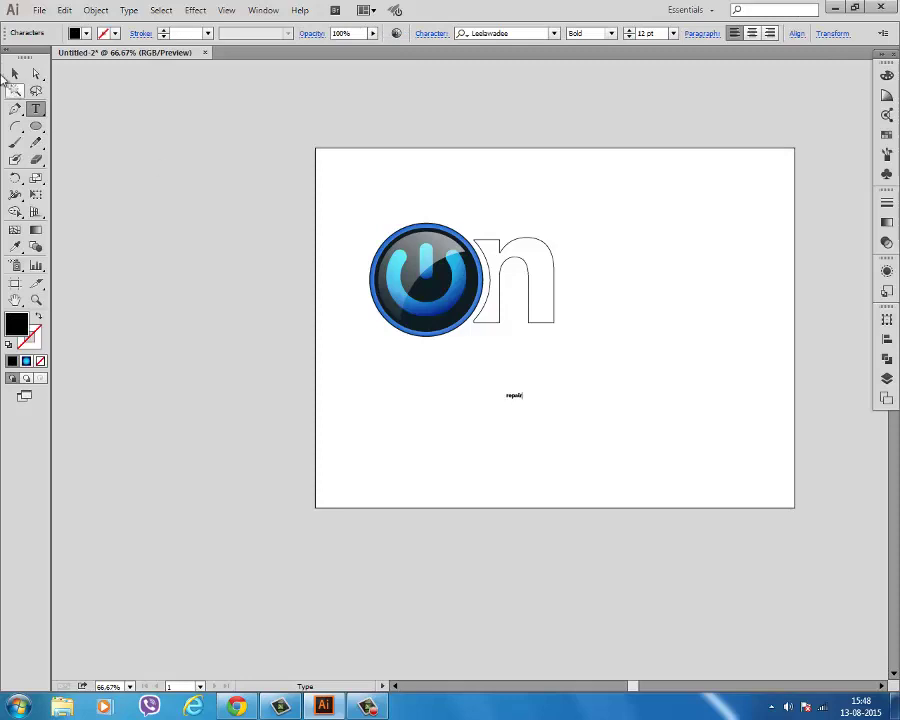
{"action": "left_click", "coordinate": [14, 73]}
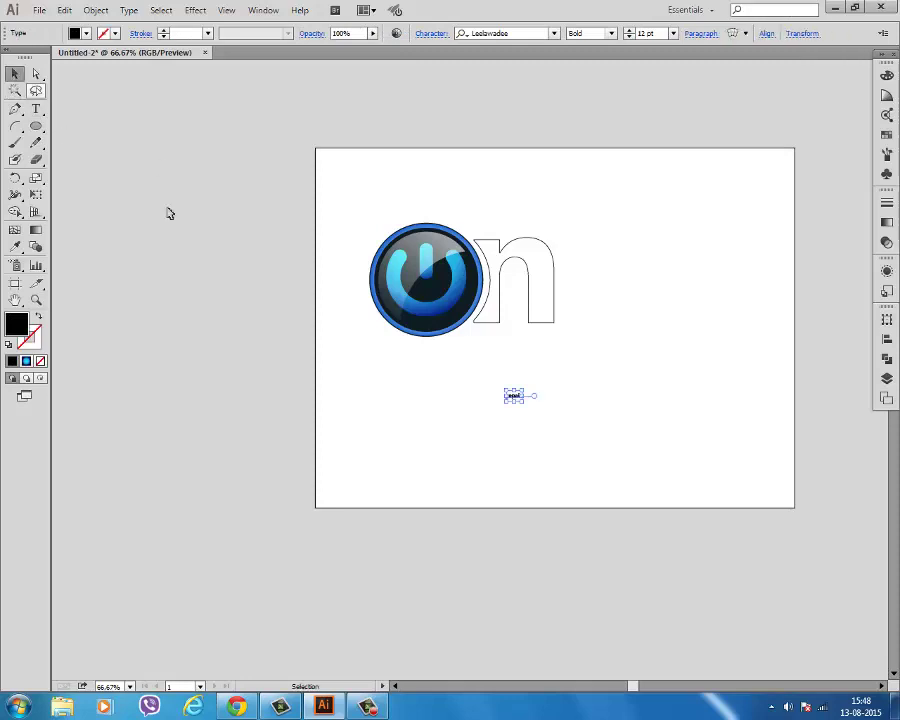
{"action": "left_click_drag", "start_coordinate": [521, 391], "coordinate": [564, 394]}
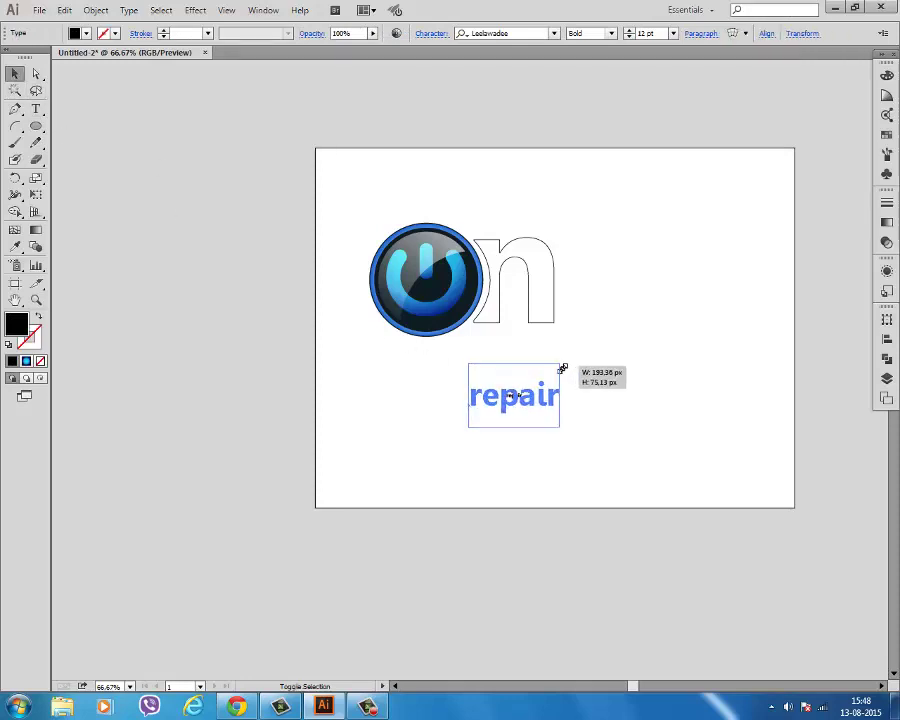
Step: Set the 'repair' text in CordiaUPC Bold
{"action": "left_click", "coordinate": [508, 33]}
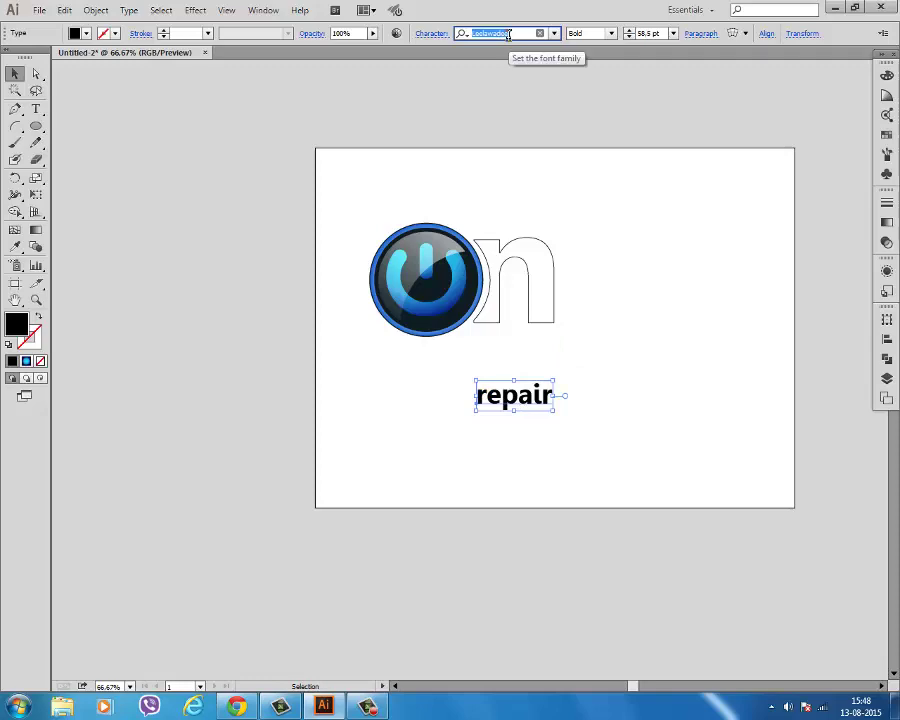
{"action": "type", "text": "cordia"}
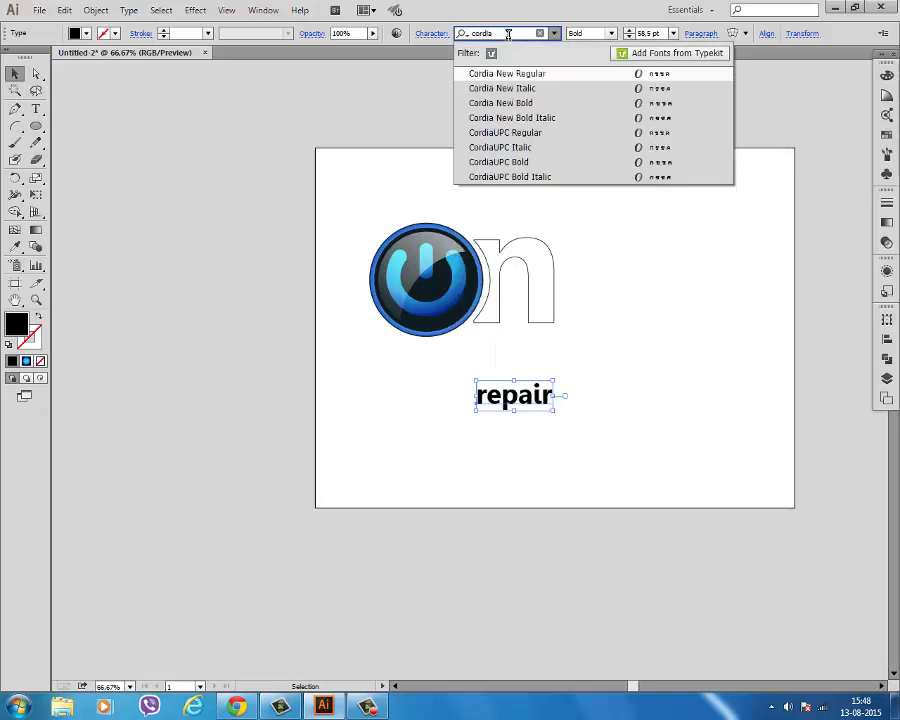
{"action": "left_click", "coordinate": [527, 77]}
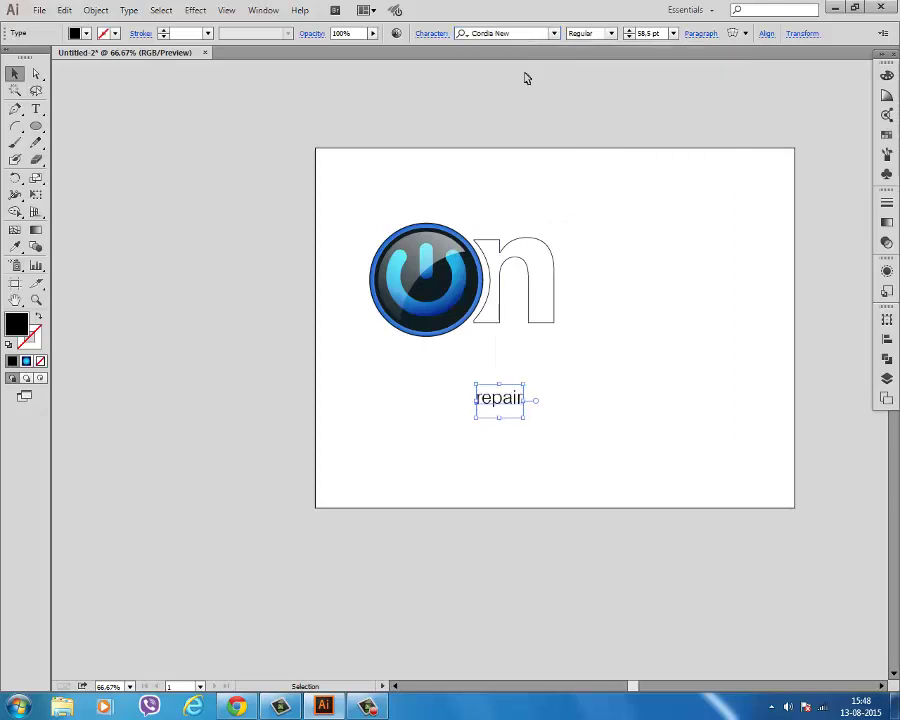
{"action": "left_click", "coordinate": [553, 34]}
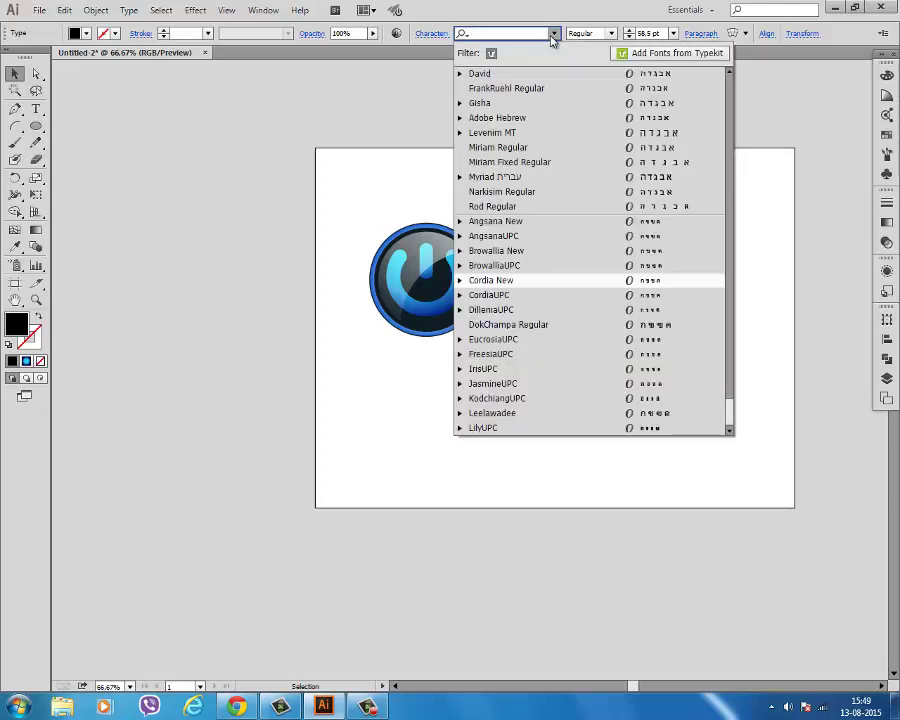
{"action": "left_click", "coordinate": [531, 302]}
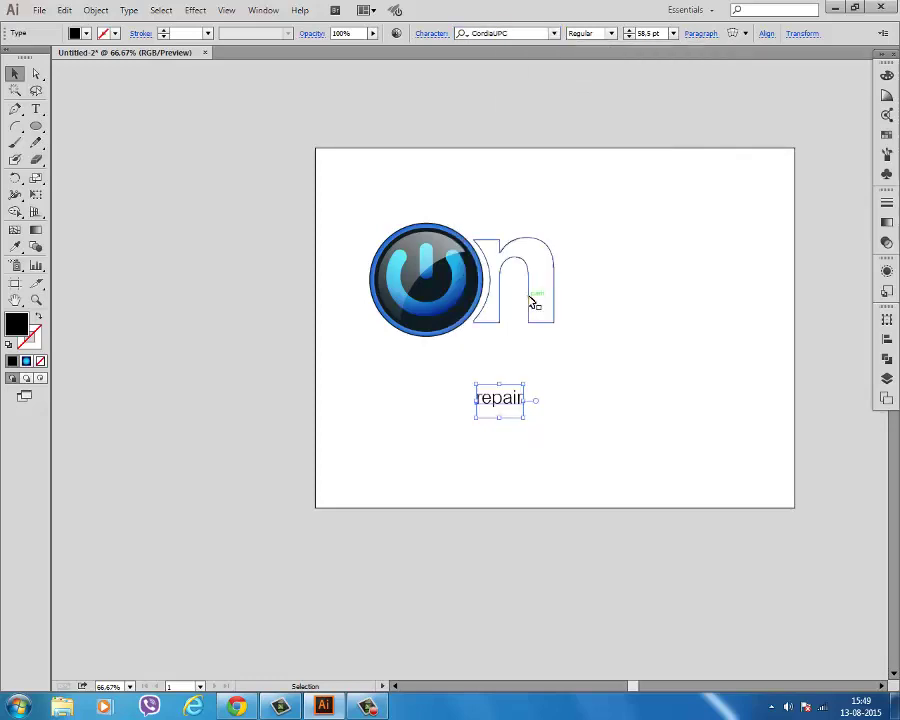
{"action": "left_click", "coordinate": [603, 30]}
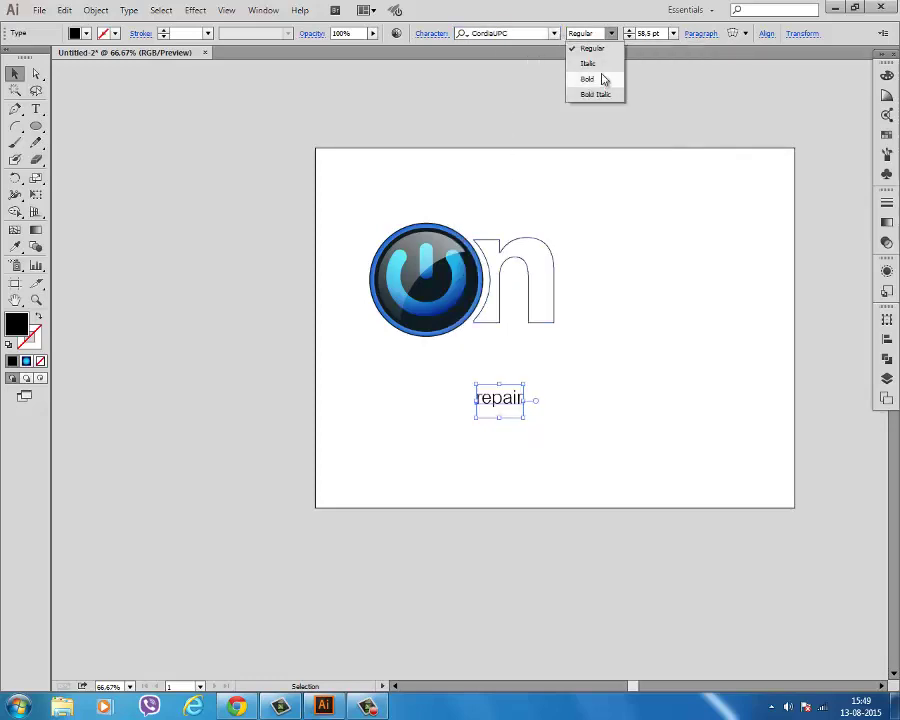
{"action": "left_click", "coordinate": [601, 78]}
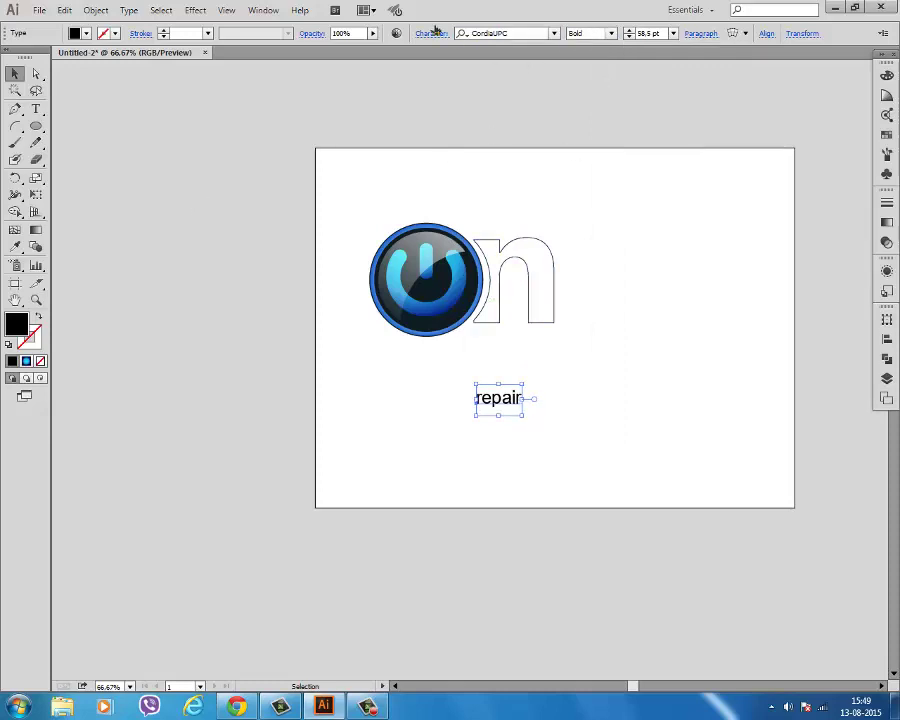
{"action": "left_click", "coordinate": [432, 33]}
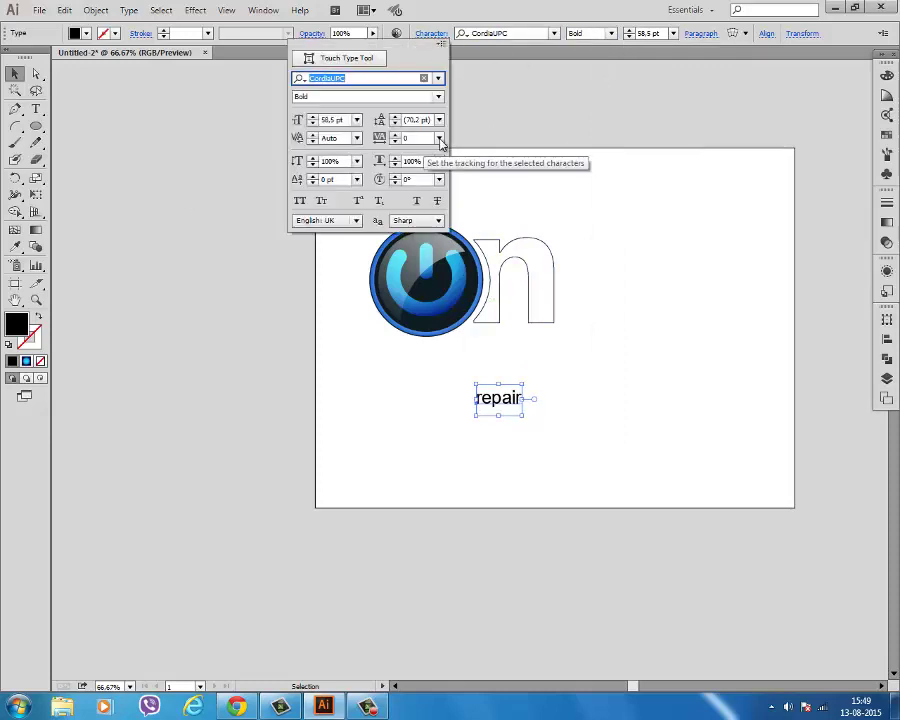
Step: Set the 'repair' tracking to 100 and move the text up closer to the logo
{"action": "left_click", "coordinate": [439, 139]}
{"action": "left_click", "coordinate": [453, 346]}
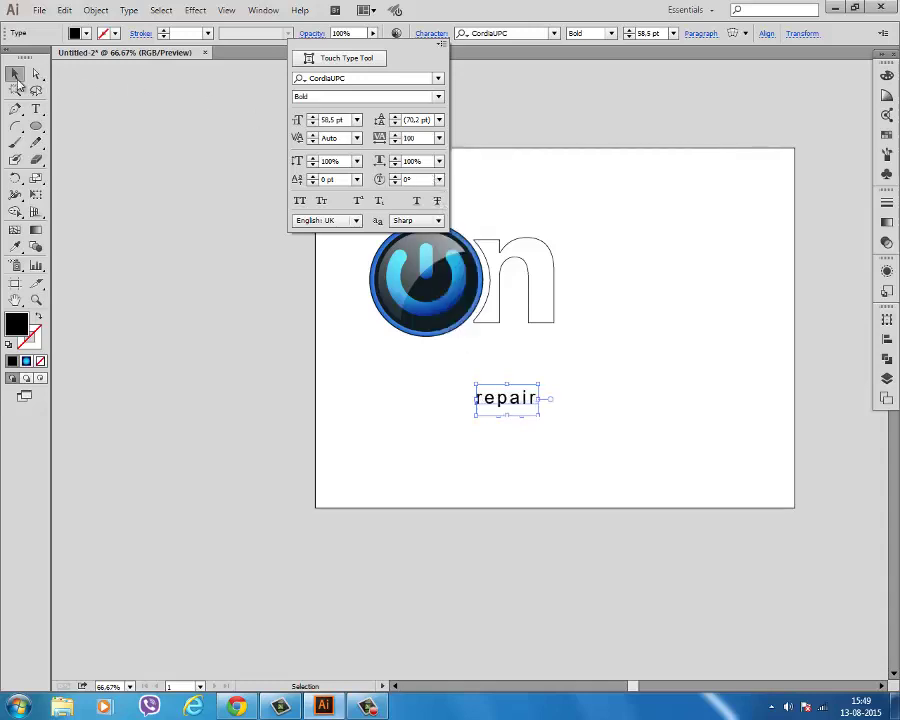
{"action": "left_click", "coordinate": [14, 73]}
{"action": "left_click", "coordinate": [726, 381]}
{"action": "mouse_move", "coordinate": [517, 405]}
{"action": "left_mouse_down"}
{"action": "mouse_move", "coordinate": [513, 342]}
{"action": "mouse_move", "coordinate": [565, 316]}
{"action": "mouse_move", "coordinate": [551, 339]}
{"action": "mouse_move", "coordinate": [538, 339]}
{"action": "mouse_move", "coordinate": [586, 334]}
{"action": "left_mouse_up"}
{"action": "key", "text": "alt+space"}
{"action": "left_click", "coordinate": [562, 370]}
Step: Change the 'repair' font to Cordia New, keeping the Bold style
{"action": "left_click", "coordinate": [518, 344]}
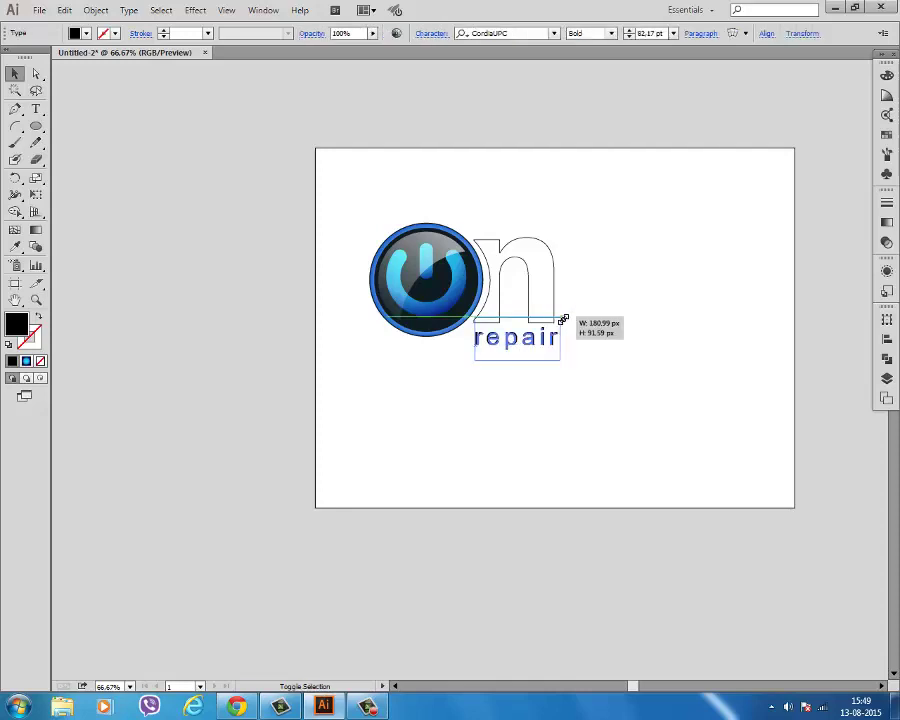
{"action": "left_click", "coordinate": [610, 340]}
{"action": "left_click", "coordinate": [511, 339]}
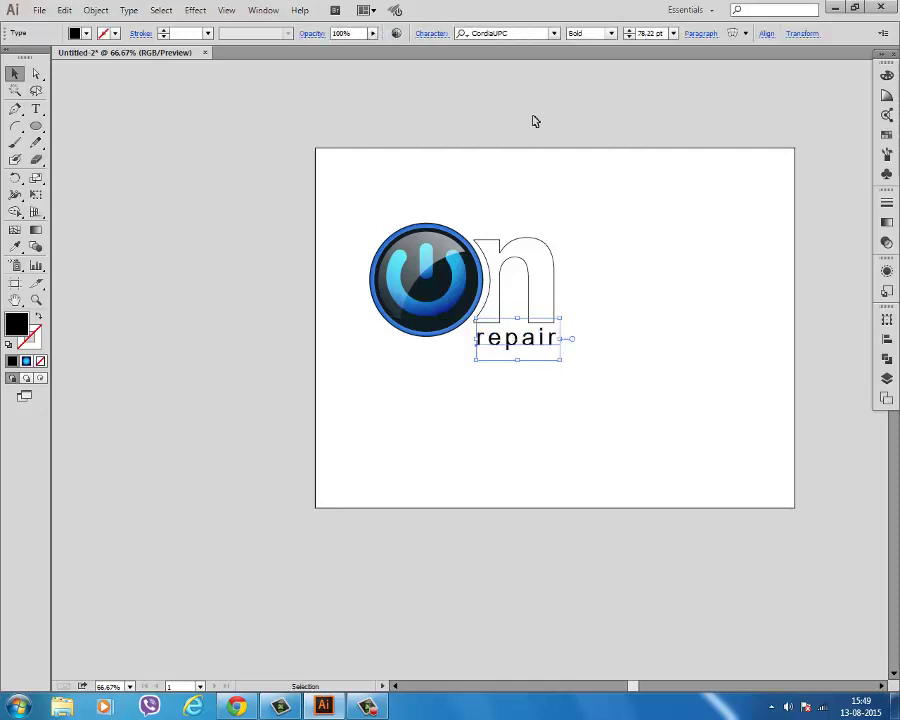
{"action": "left_click", "coordinate": [554, 33]}
{"action": "left_click", "coordinate": [505, 276]}
{"action": "left_click", "coordinate": [611, 33]}
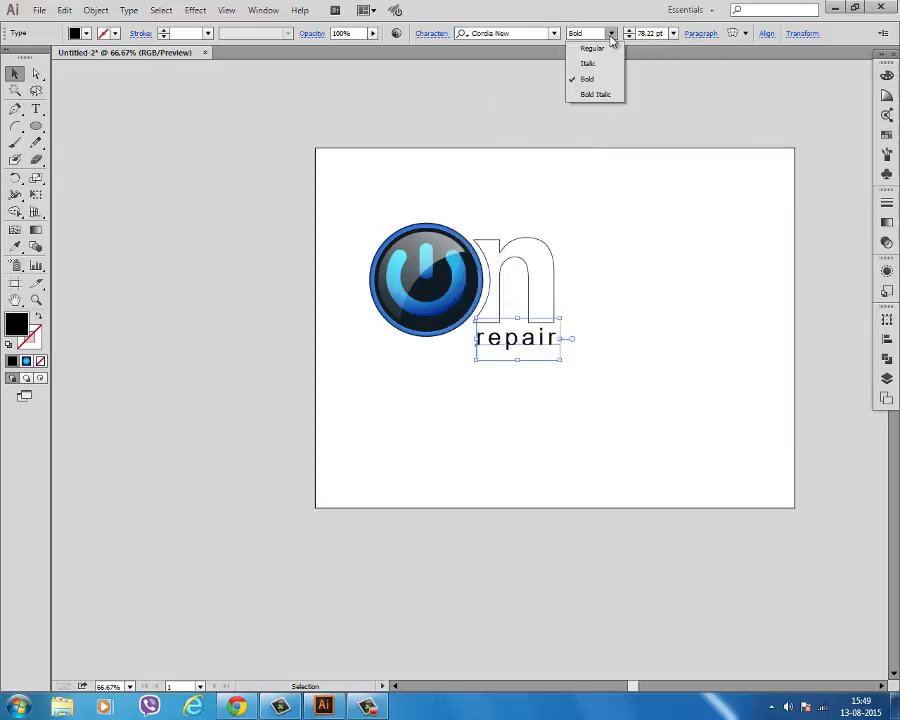
{"action": "key", "text": "Escape"}
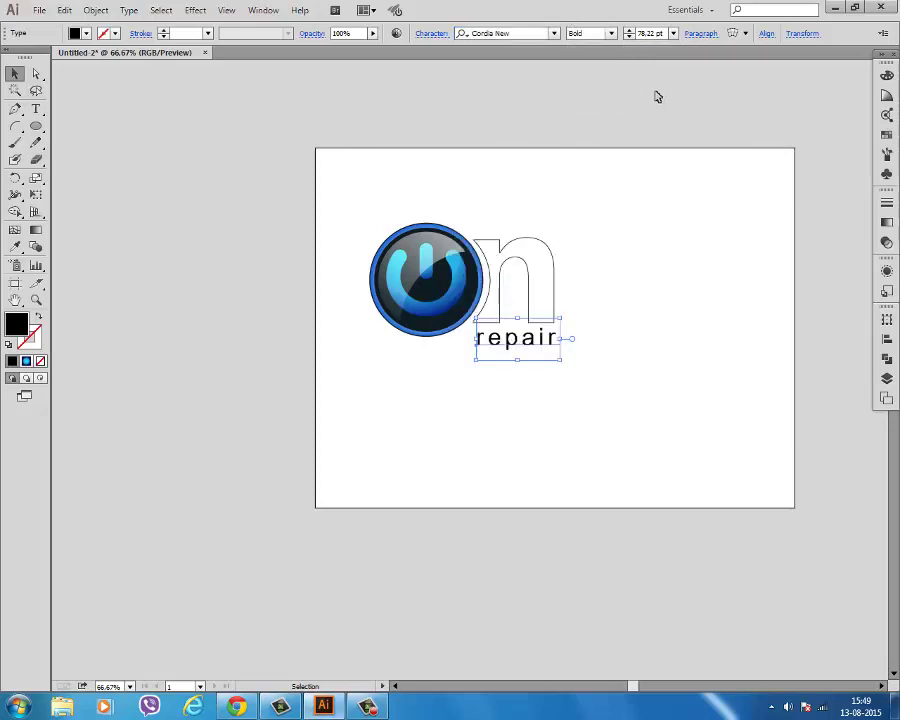
{"action": "scroll", "coordinate": [496, 330], "scroll_direction": "up", "scroll_amount": 1}
Step: Expand the 'repair' text into outlines with Object > Expand
{"action": "left_click", "coordinate": [632, 291]}
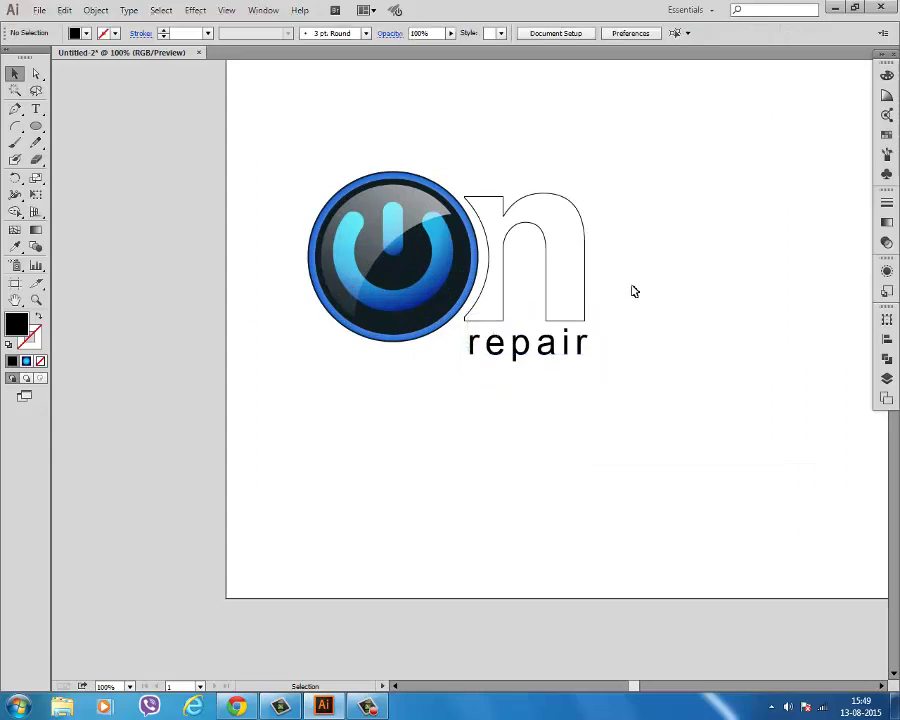
{"action": "left_click", "coordinate": [480, 345]}
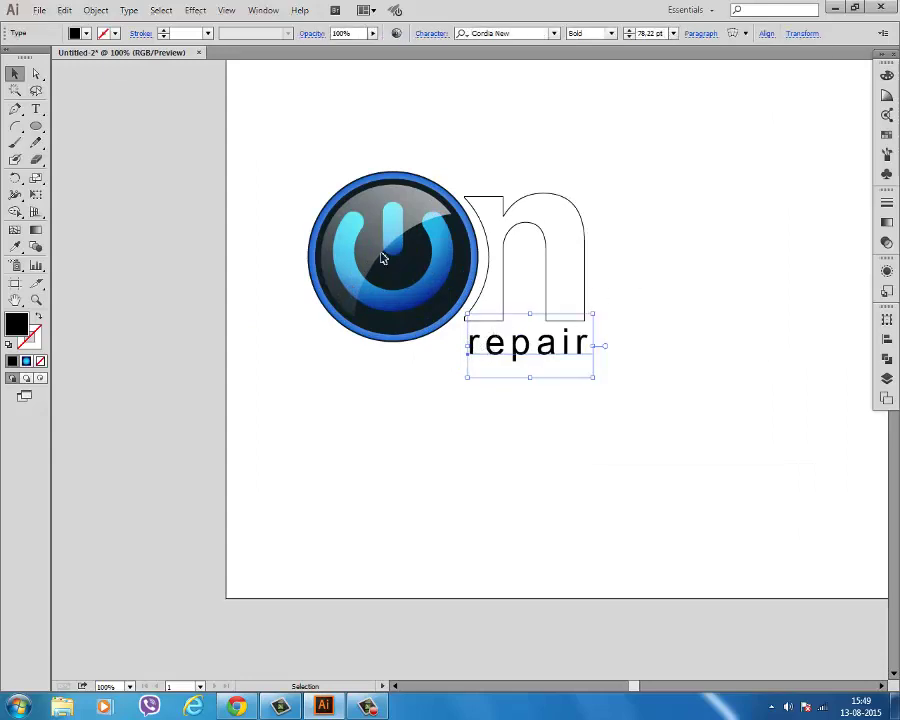
{"action": "left_click", "coordinate": [96, 10]}
{"action": "left_click", "coordinate": [140, 162]}
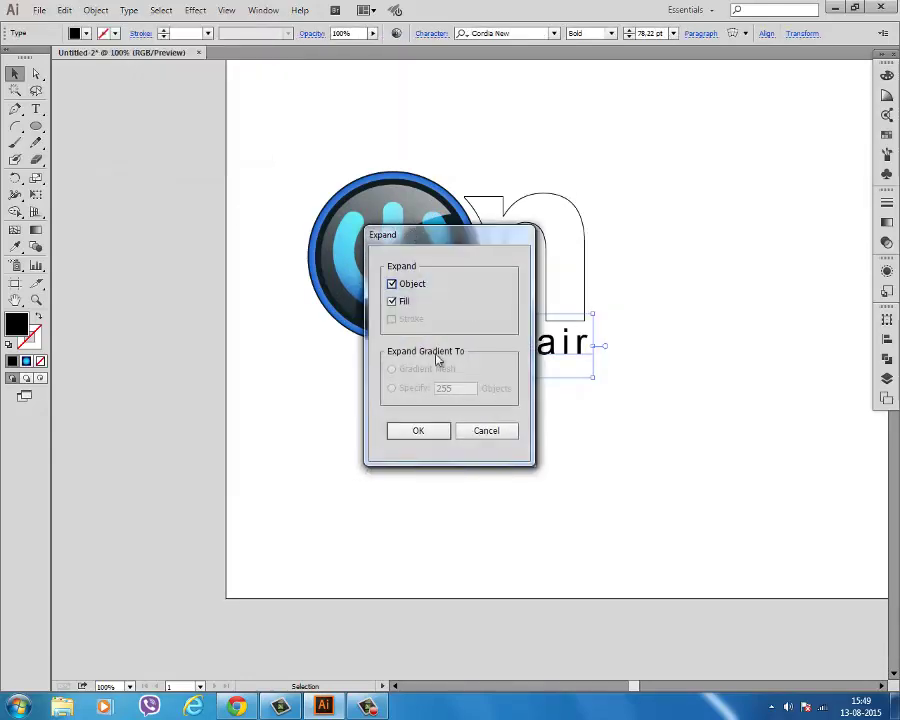
{"action": "left_click", "coordinate": [418, 430]}
{"action": "left_click", "coordinate": [670, 274]}
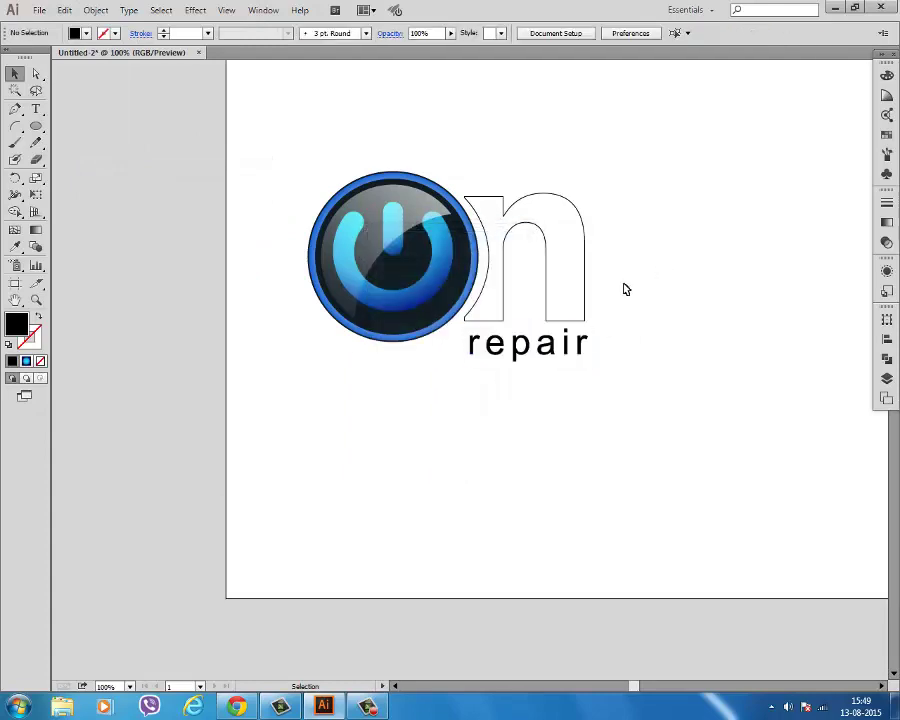
Step: Group all logo parts with Ctrl+G and centre the group horizontally and vertically on the artboard
{"action": "key", "text": "ctrl+minus"}
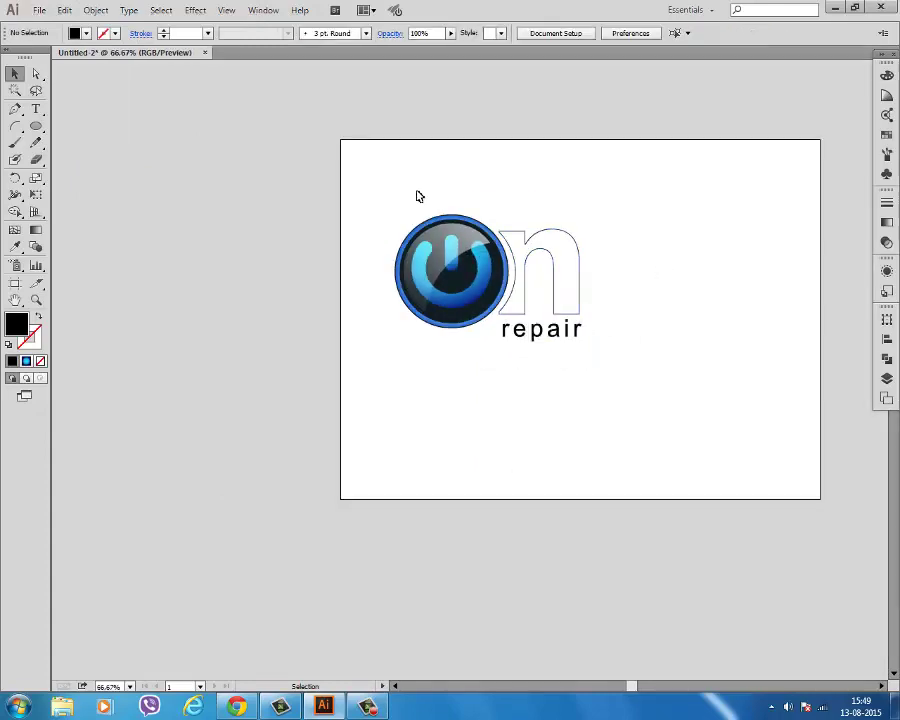
{"action": "left_click_drag", "start_coordinate": [417, 192], "coordinate": [573, 373]}
{"action": "key", "text": "ctrl+g"}
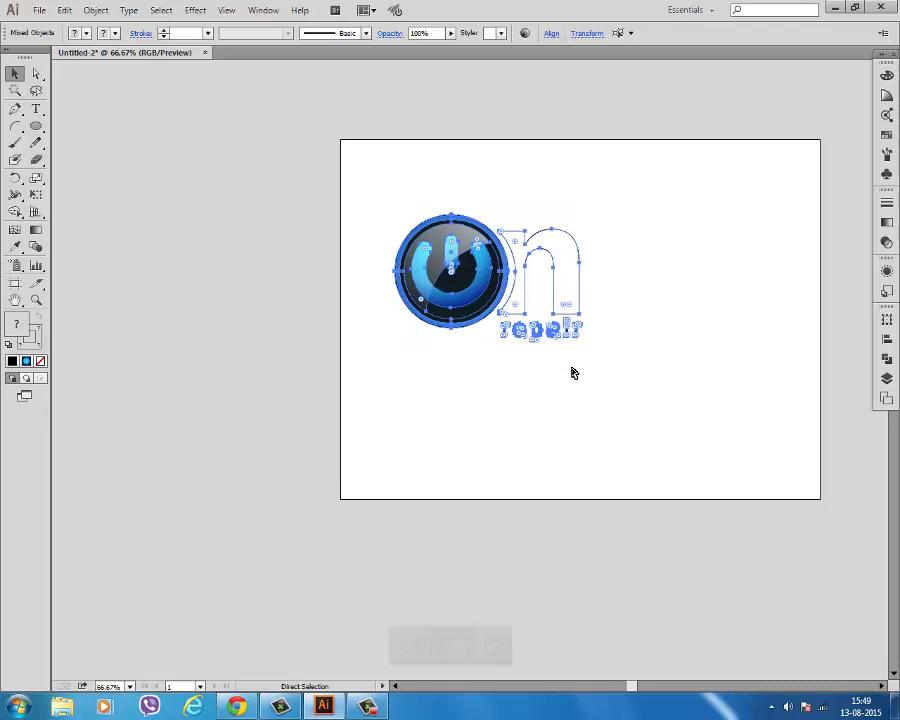
{"action": "left_click", "coordinate": [670, 280]}
{"action": "left_click", "coordinate": [569, 245]}
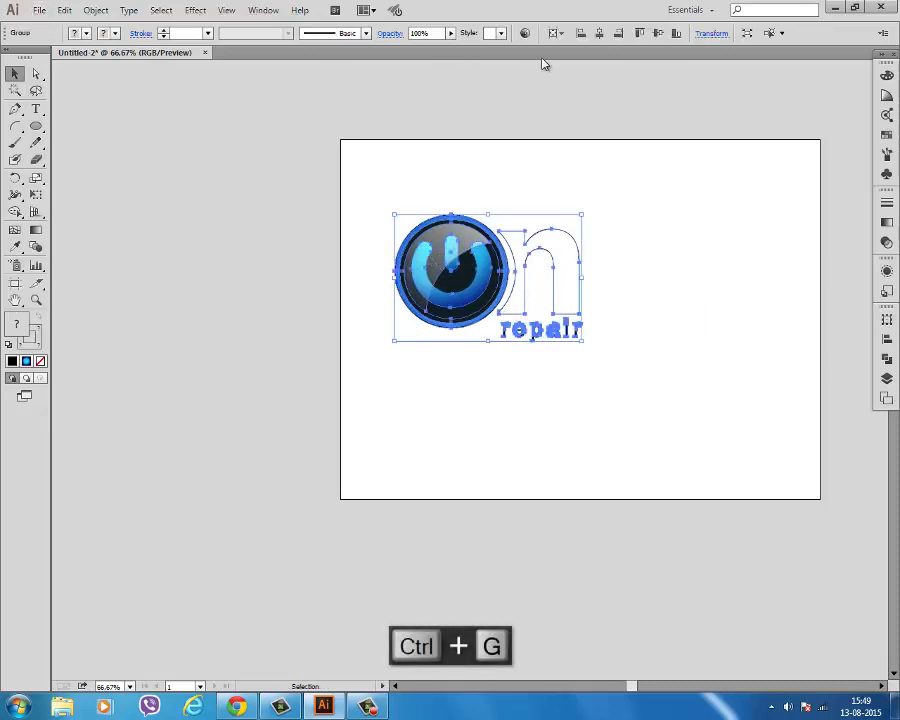
{"action": "left_click", "coordinate": [598, 34]}
{"action": "left_click", "coordinate": [659, 35]}
{"action": "left_click", "coordinate": [677, 196]}
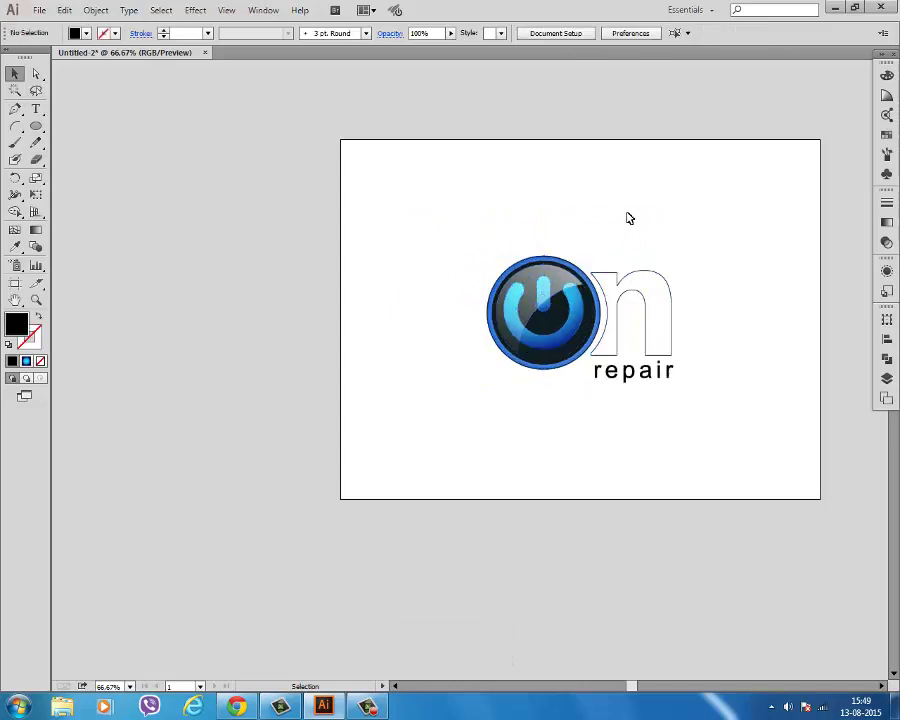
Step: Draw a circle at the artboard's lower left and apply the White, Black gradient
{"action": "left_click", "coordinate": [36, 126]}
{"action": "left_click_drag", "start_coordinate": [415, 398], "coordinate": [469, 446]}
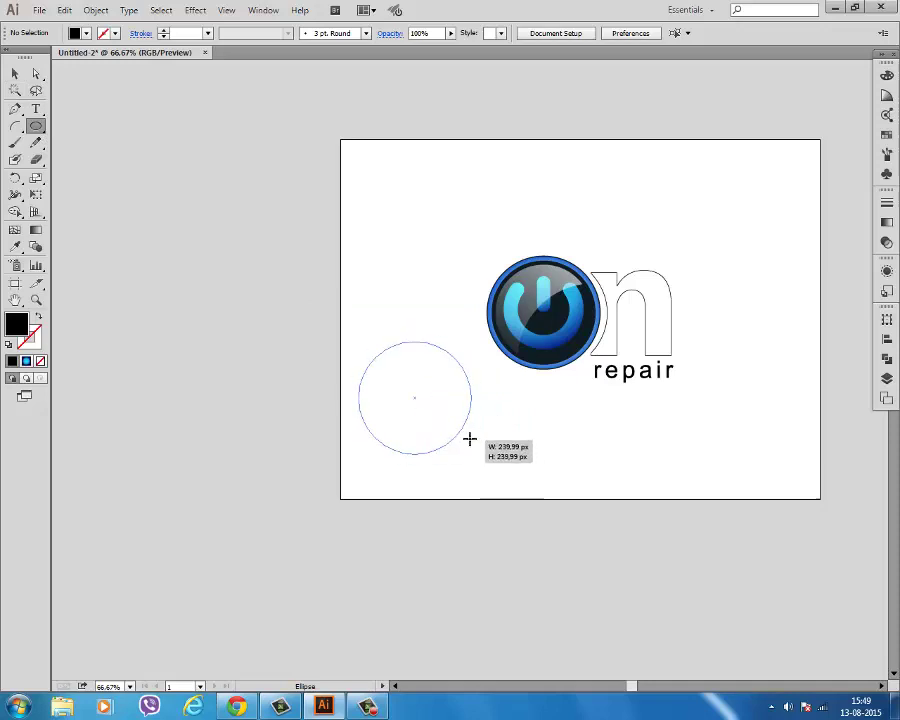
{"action": "left_click_drag", "start_coordinate": [469, 446], "coordinate": [467, 436]}
{"action": "key", "text": "ctrl+F9"}
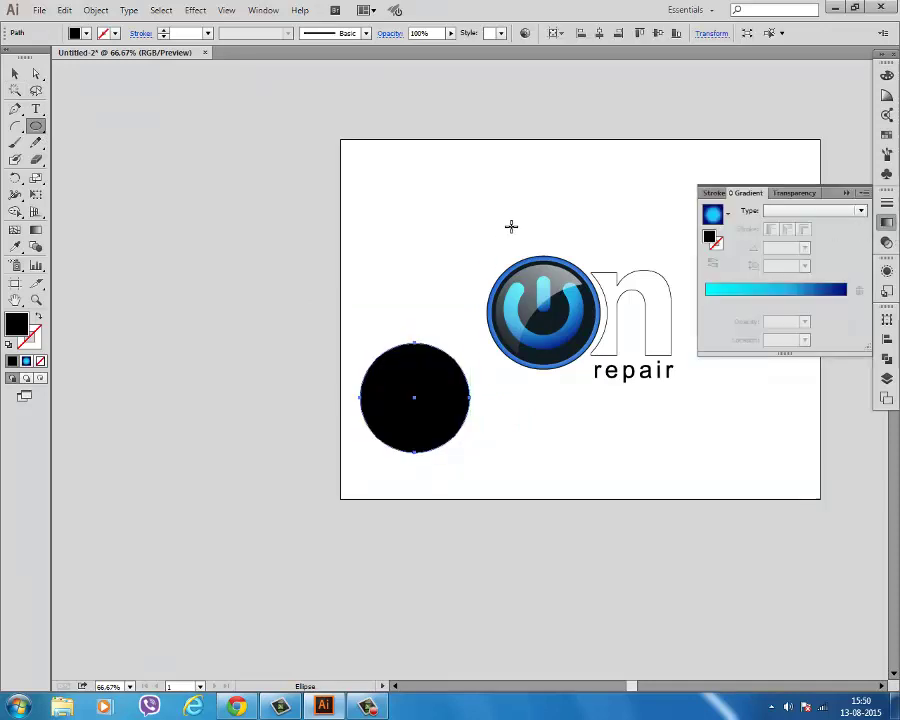
{"action": "left_click", "coordinate": [727, 214]}
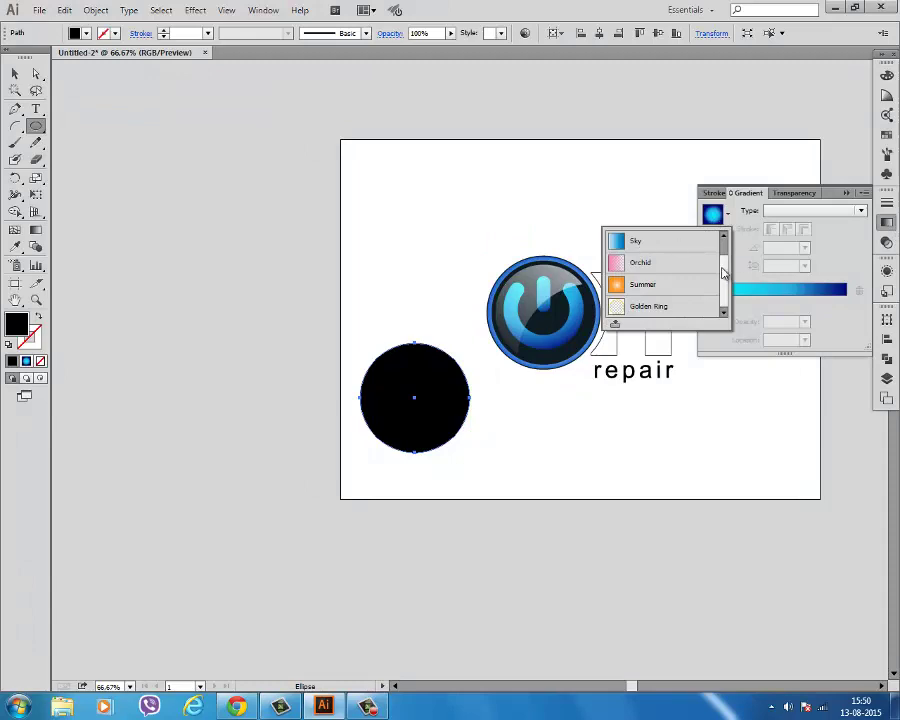
{"action": "scroll", "coordinate": [640, 250], "scroll_direction": "up", "scroll_amount": 1}
{"action": "left_click", "coordinate": [645, 239]}
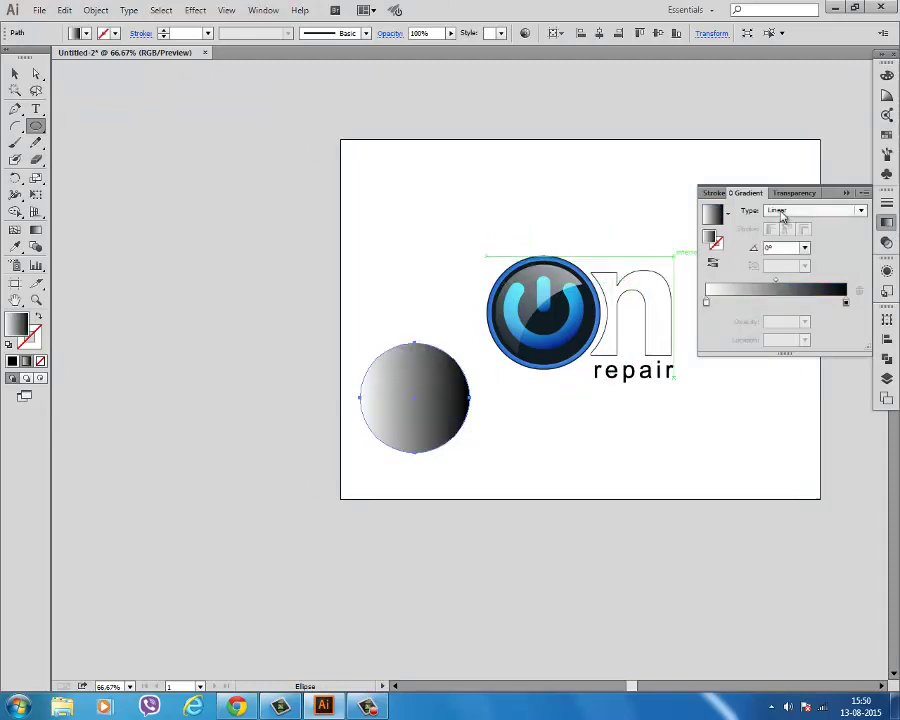
Step: Make the gradient radial, reverse it, and set the outer stop to 0% opacity
{"action": "left_click", "coordinate": [790, 210]}
{"action": "left_click", "coordinate": [779, 241]}
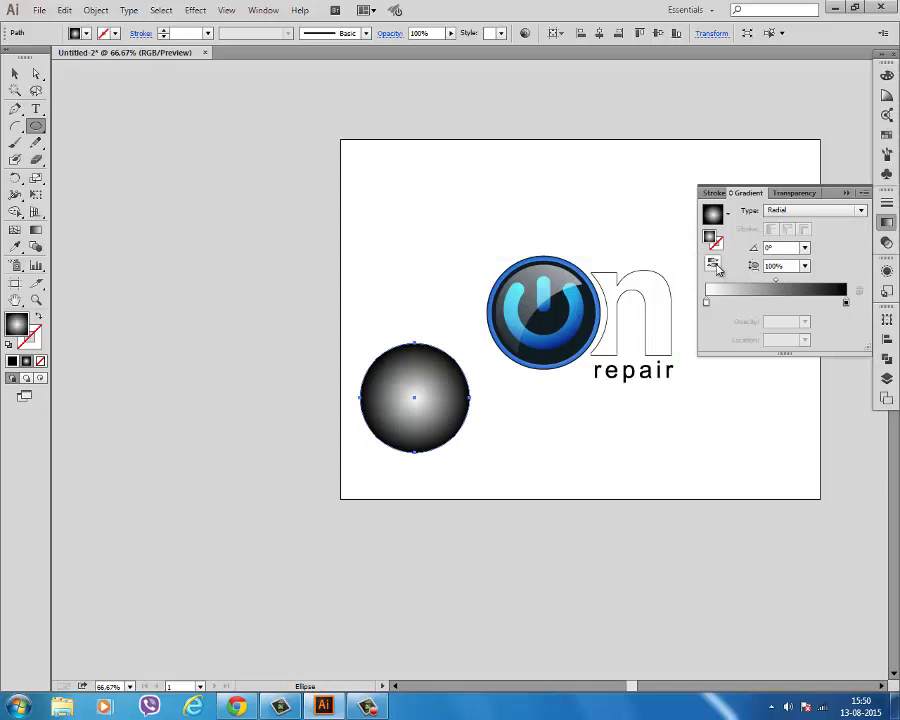
{"action": "left_click", "coordinate": [714, 265]}
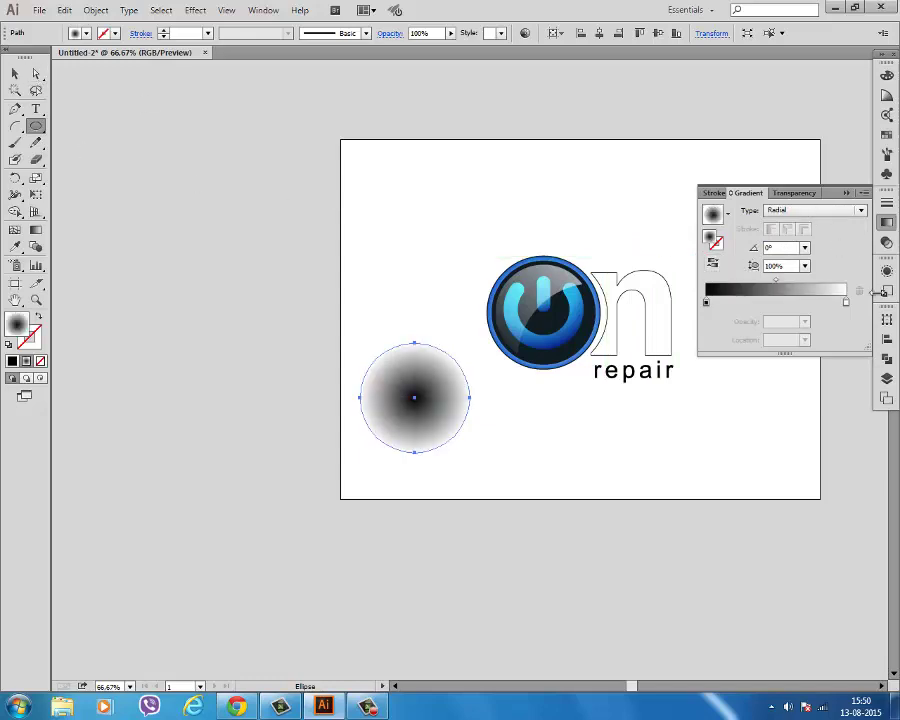
{"action": "double_click", "coordinate": [846, 302]}
{"action": "left_click", "coordinate": [745, 330]}
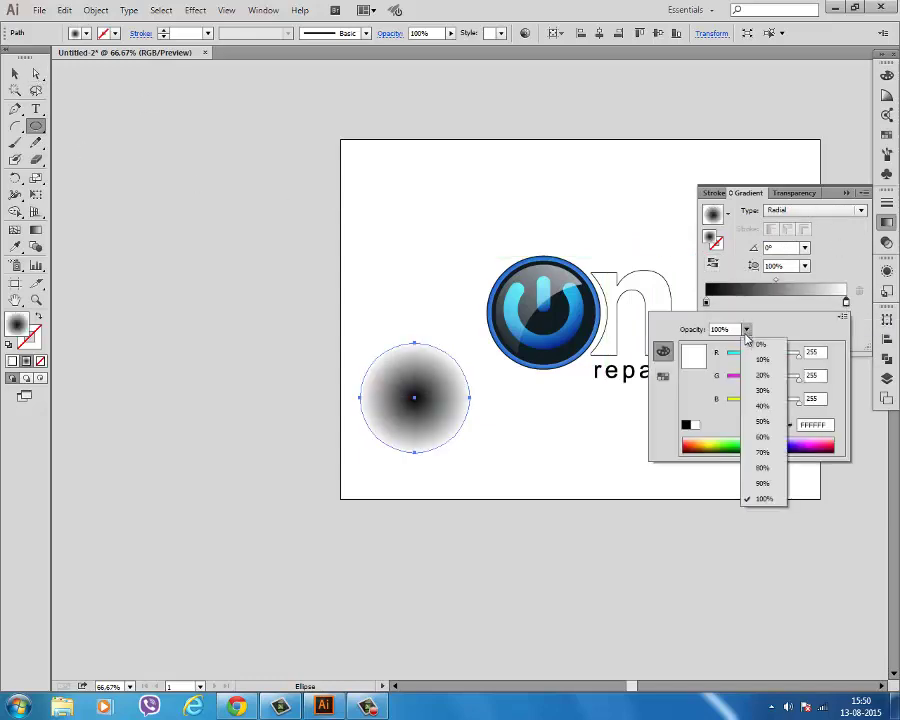
{"action": "left_click", "coordinate": [757, 346]}
{"action": "left_click", "coordinate": [12, 52]}
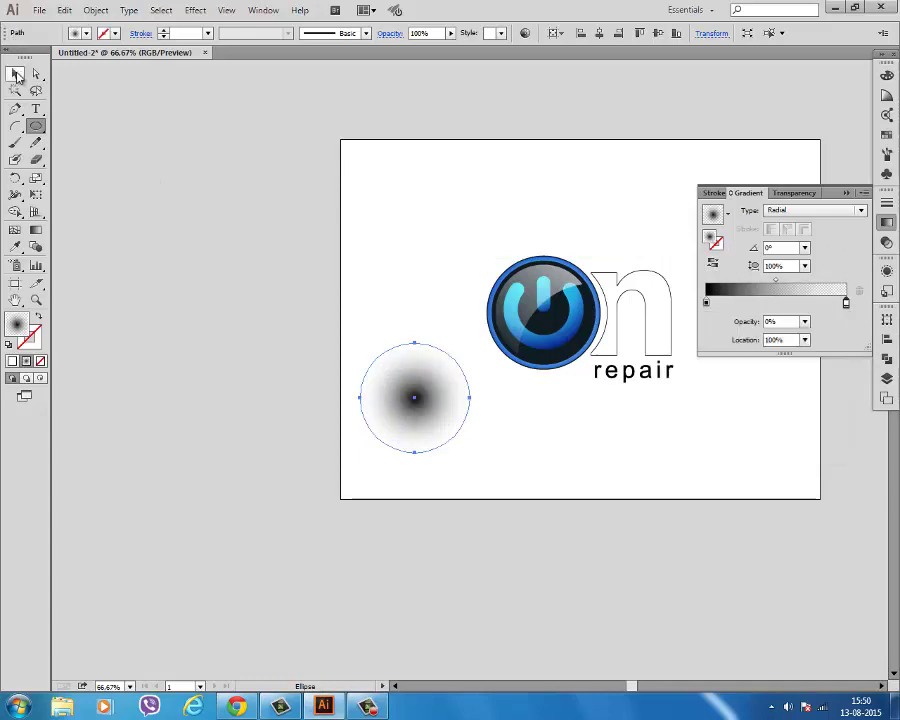
Step: Squash the circle into a flat ellipse and position it beneath the power button
{"action": "left_click", "coordinate": [37, 75]}
{"action": "left_click", "coordinate": [14, 73]}
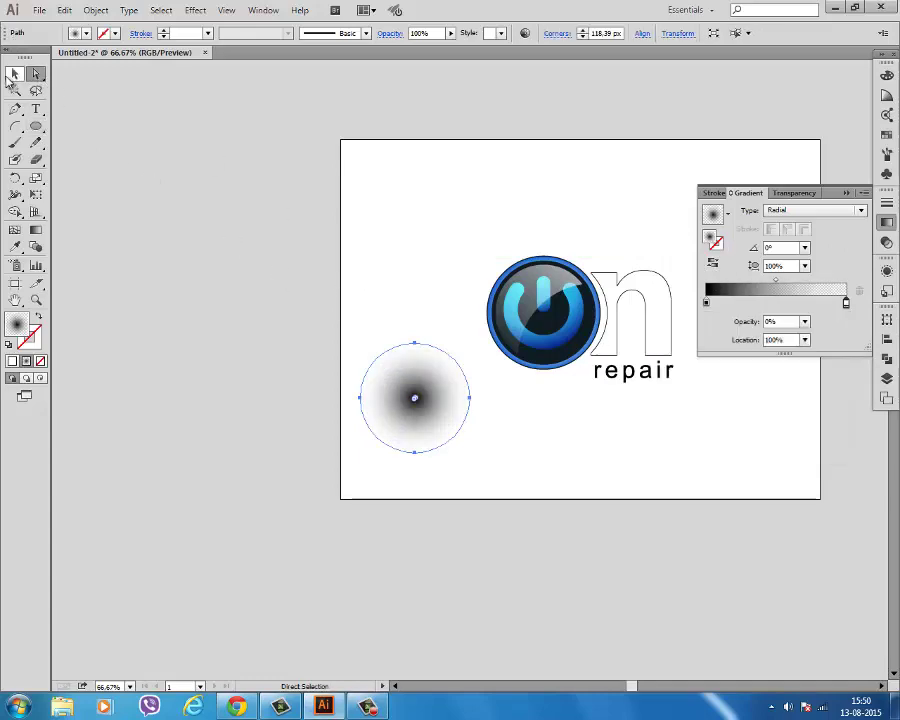
{"action": "mouse_move", "coordinate": [415, 452]}
{"action": "left_mouse_down"}
{"action": "mouse_move", "coordinate": [420, 348]}
{"action": "mouse_move", "coordinate": [552, 386]}
{"action": "left_mouse_up"}
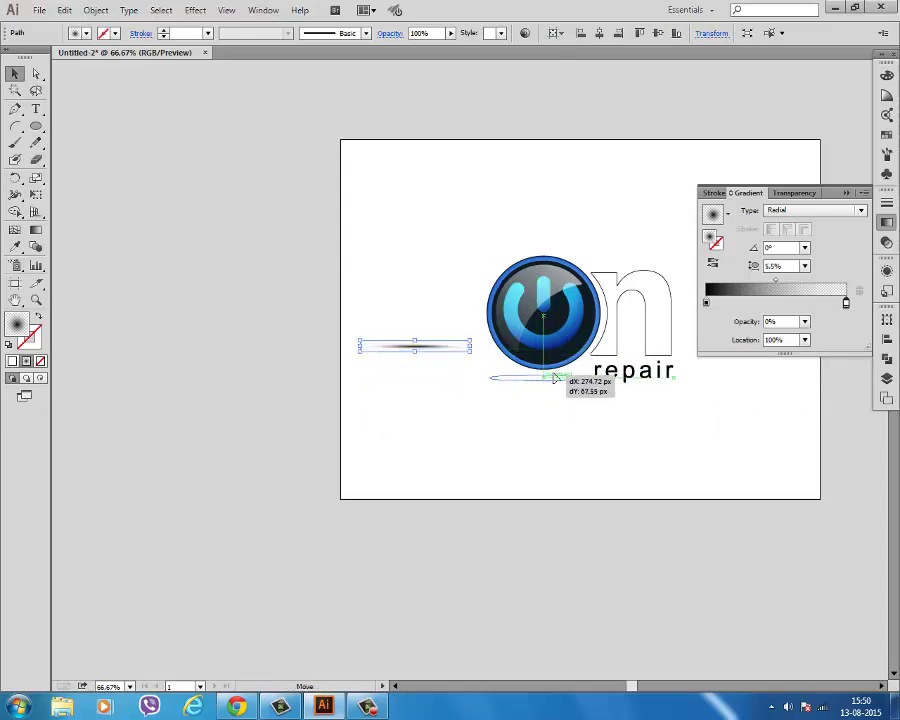
{"action": "left_click_drag", "start_coordinate": [552, 386], "coordinate": [552, 382]}
{"action": "left_click", "coordinate": [563, 419]}
{"action": "left_click", "coordinate": [558, 380]}
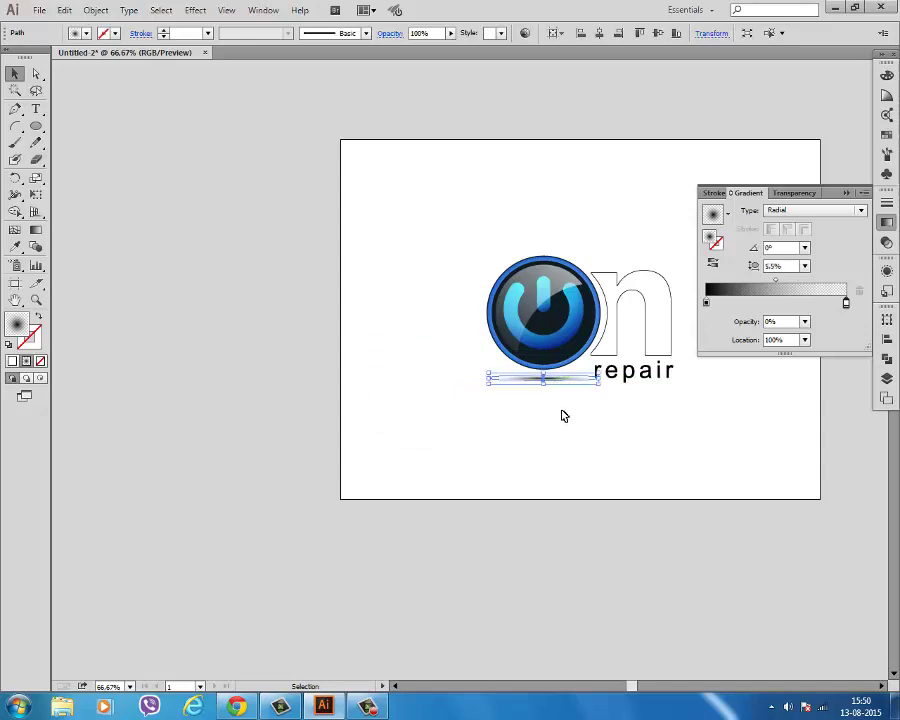
{"action": "mouse_move", "coordinate": [547, 379]}
{"action": "left_mouse_down"}
{"action": "mouse_move", "coordinate": [547, 397]}
{"action": "mouse_move", "coordinate": [547, 380]}
{"action": "left_mouse_up"}
{"action": "left_click", "coordinate": [551, 422]}
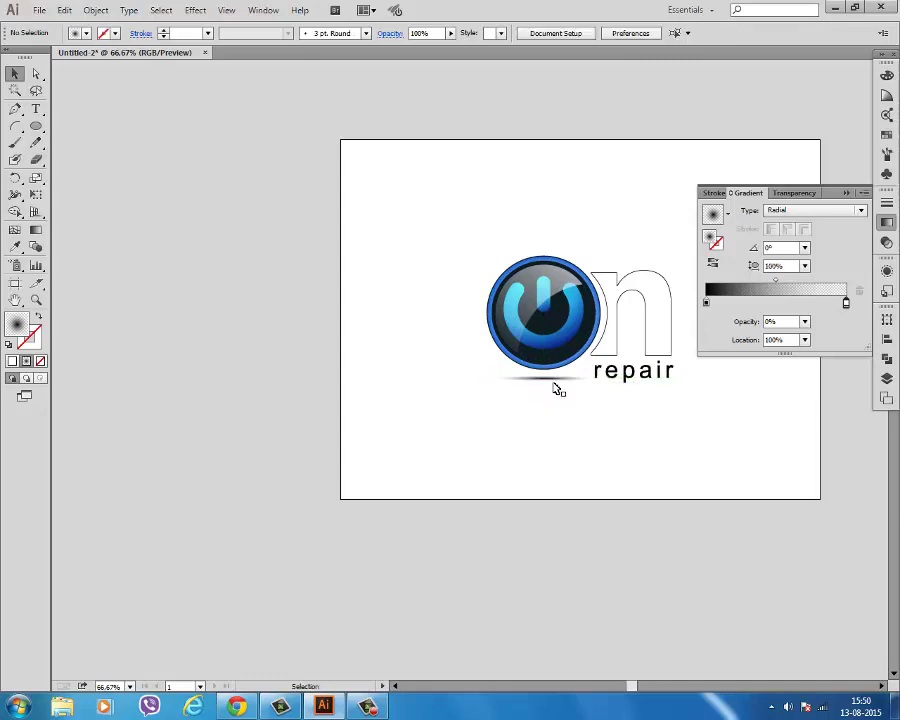
{"action": "left_click", "coordinate": [554, 382]}
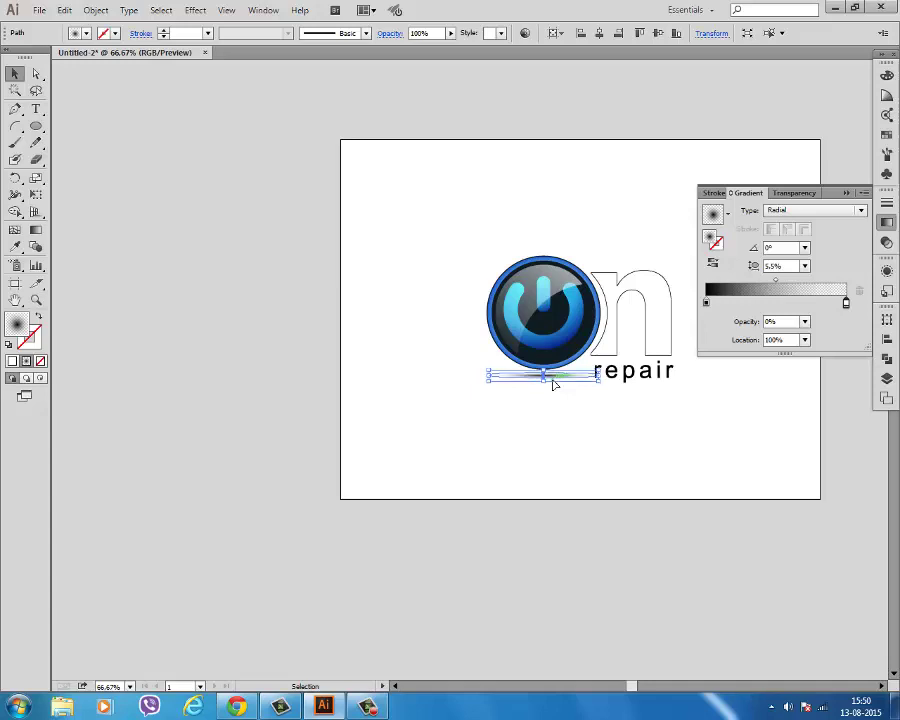
{"action": "left_click", "coordinate": [562, 413]}
Step: Collapse the Gradient panel and view the finished logo at actual size
{"action": "scroll", "coordinate": [565, 407], "scroll_direction": "down", "scroll_amount": 1}
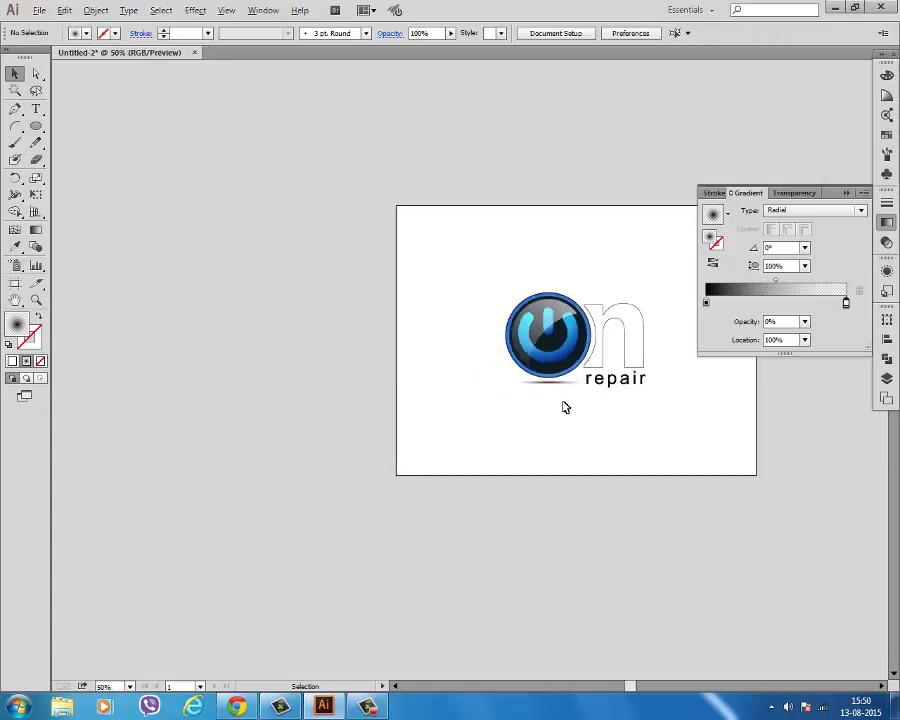
{"action": "left_click", "coordinate": [846, 192]}
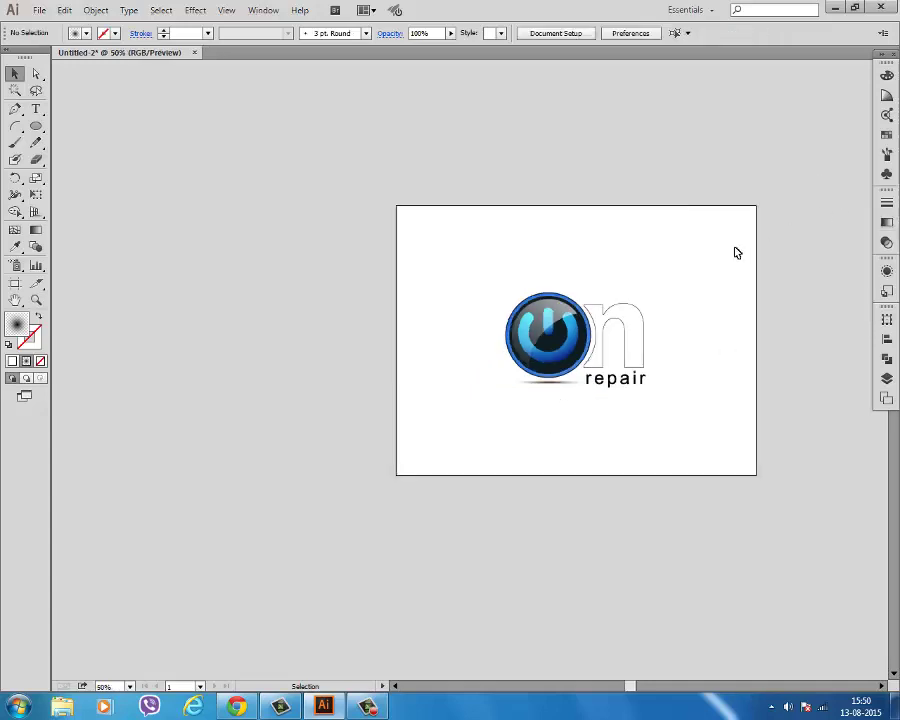
{"action": "left_click_drag", "start_coordinate": [503, 272], "coordinate": [651, 409]}
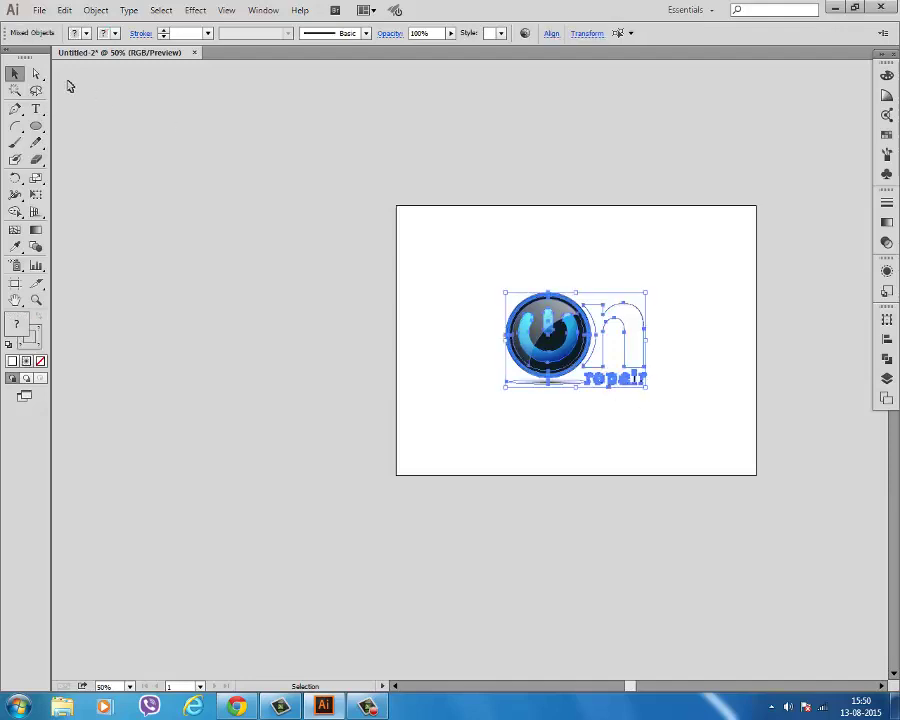
{"action": "left_click", "coordinate": [590, 284]}
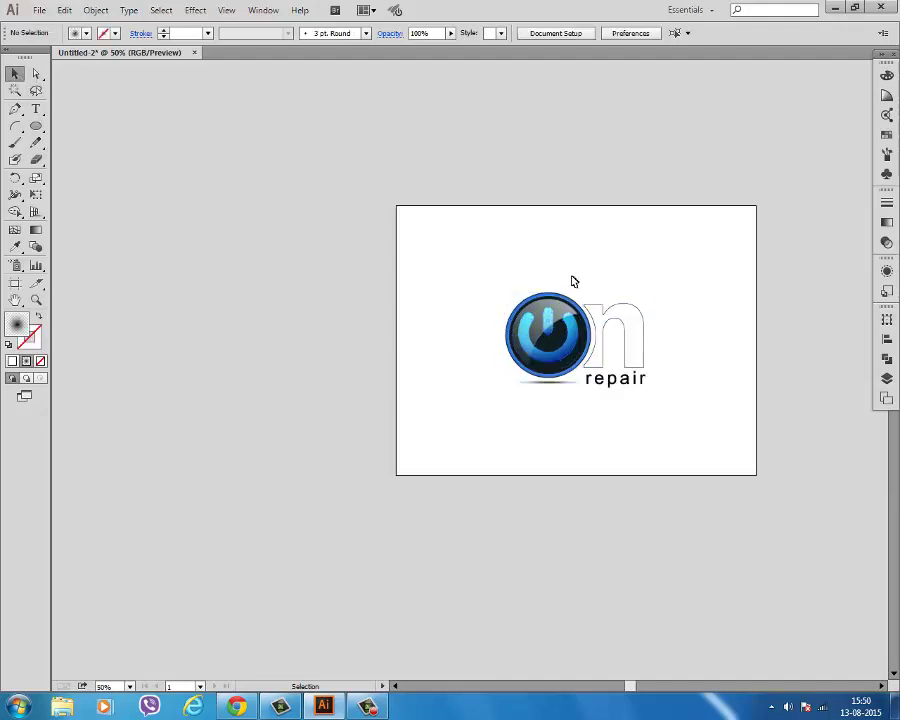
{"action": "key", "text": "ctrl+1"}
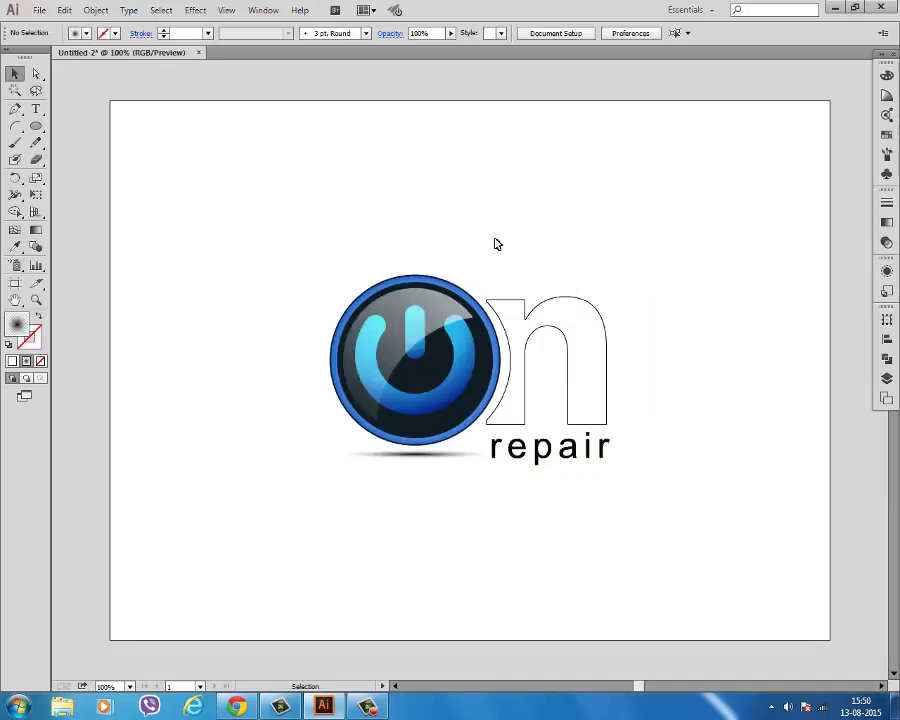